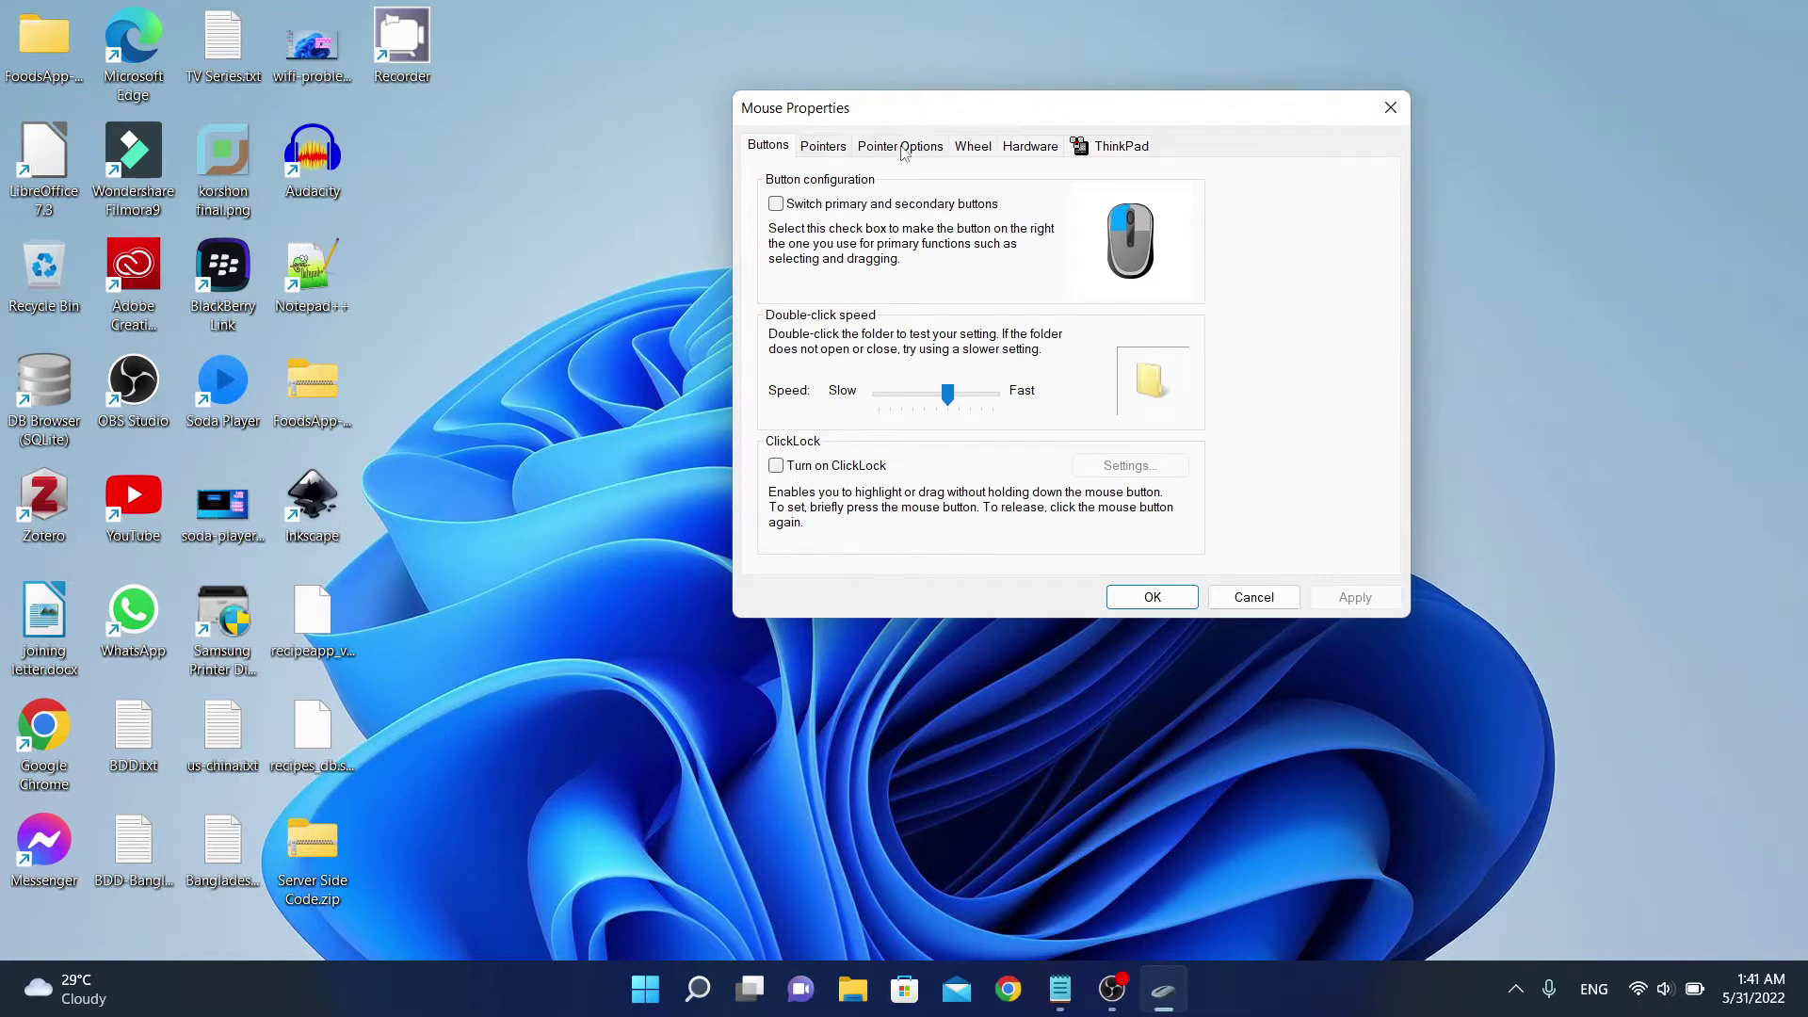
Enable the option to show the pointer's location with the CTRL key, and apply it switched off again.
left_click(902, 148)
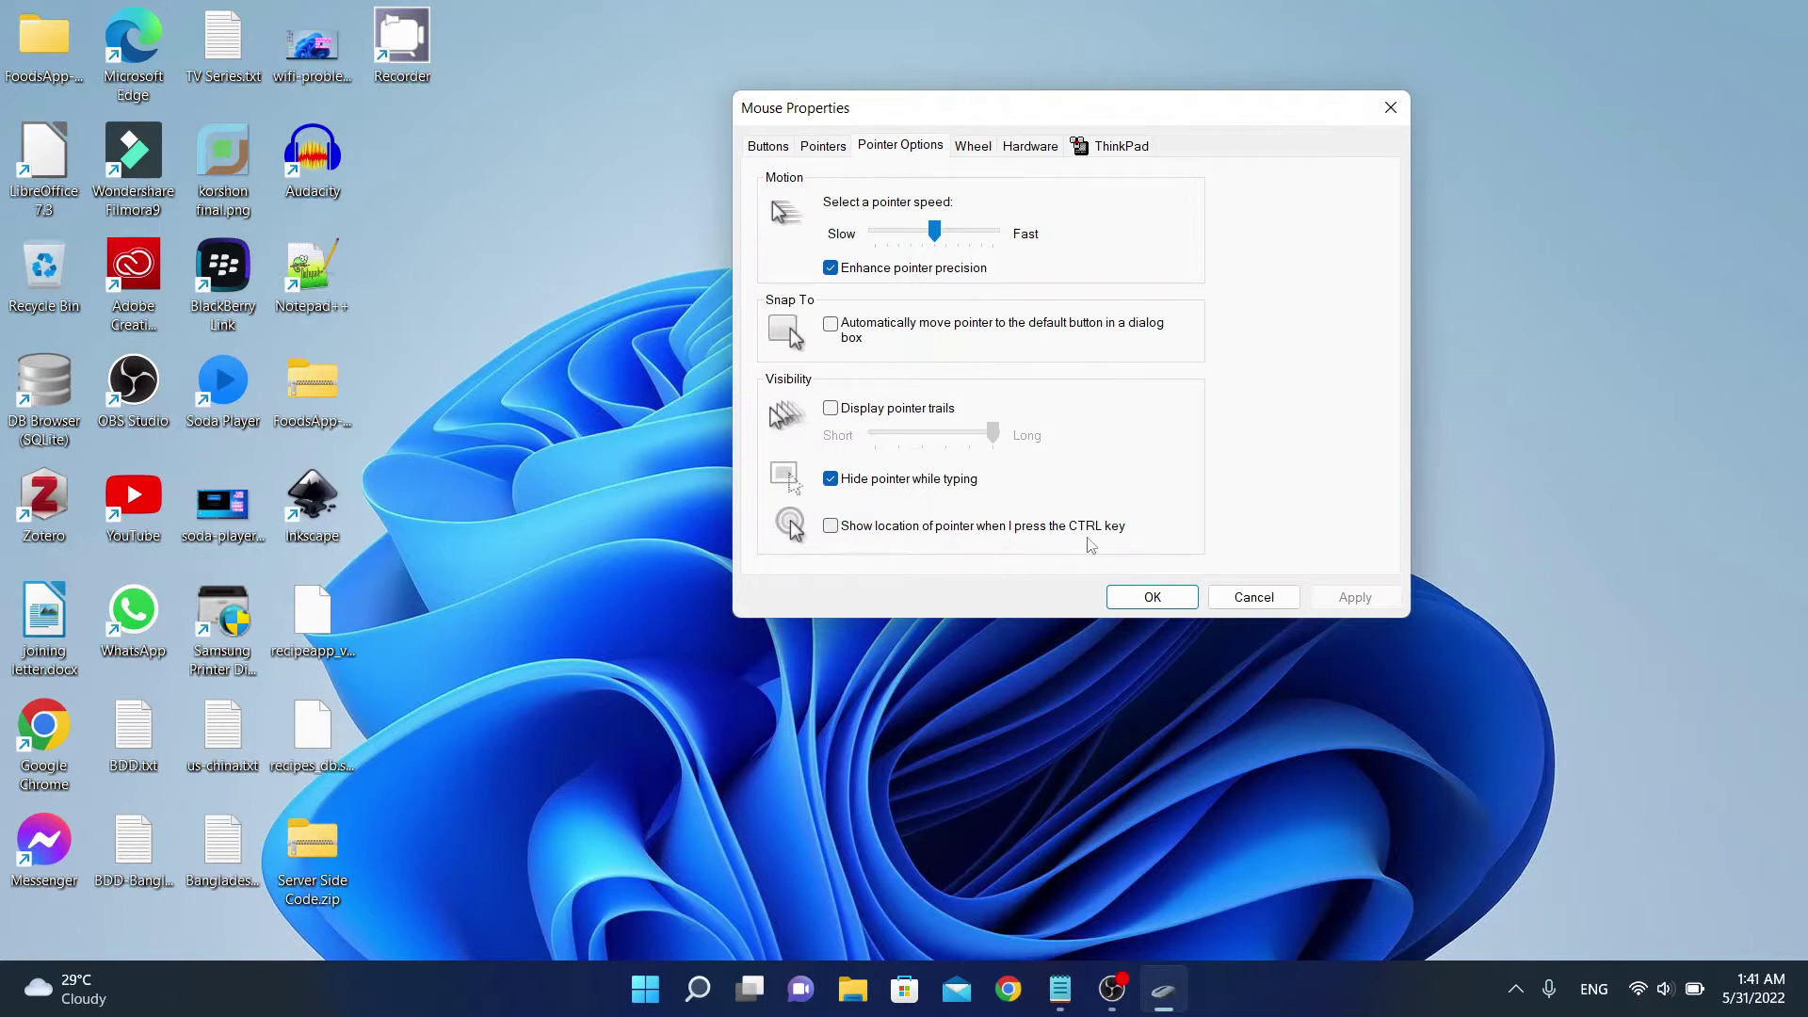
left_click(830, 526)
left_click(1550, 279)
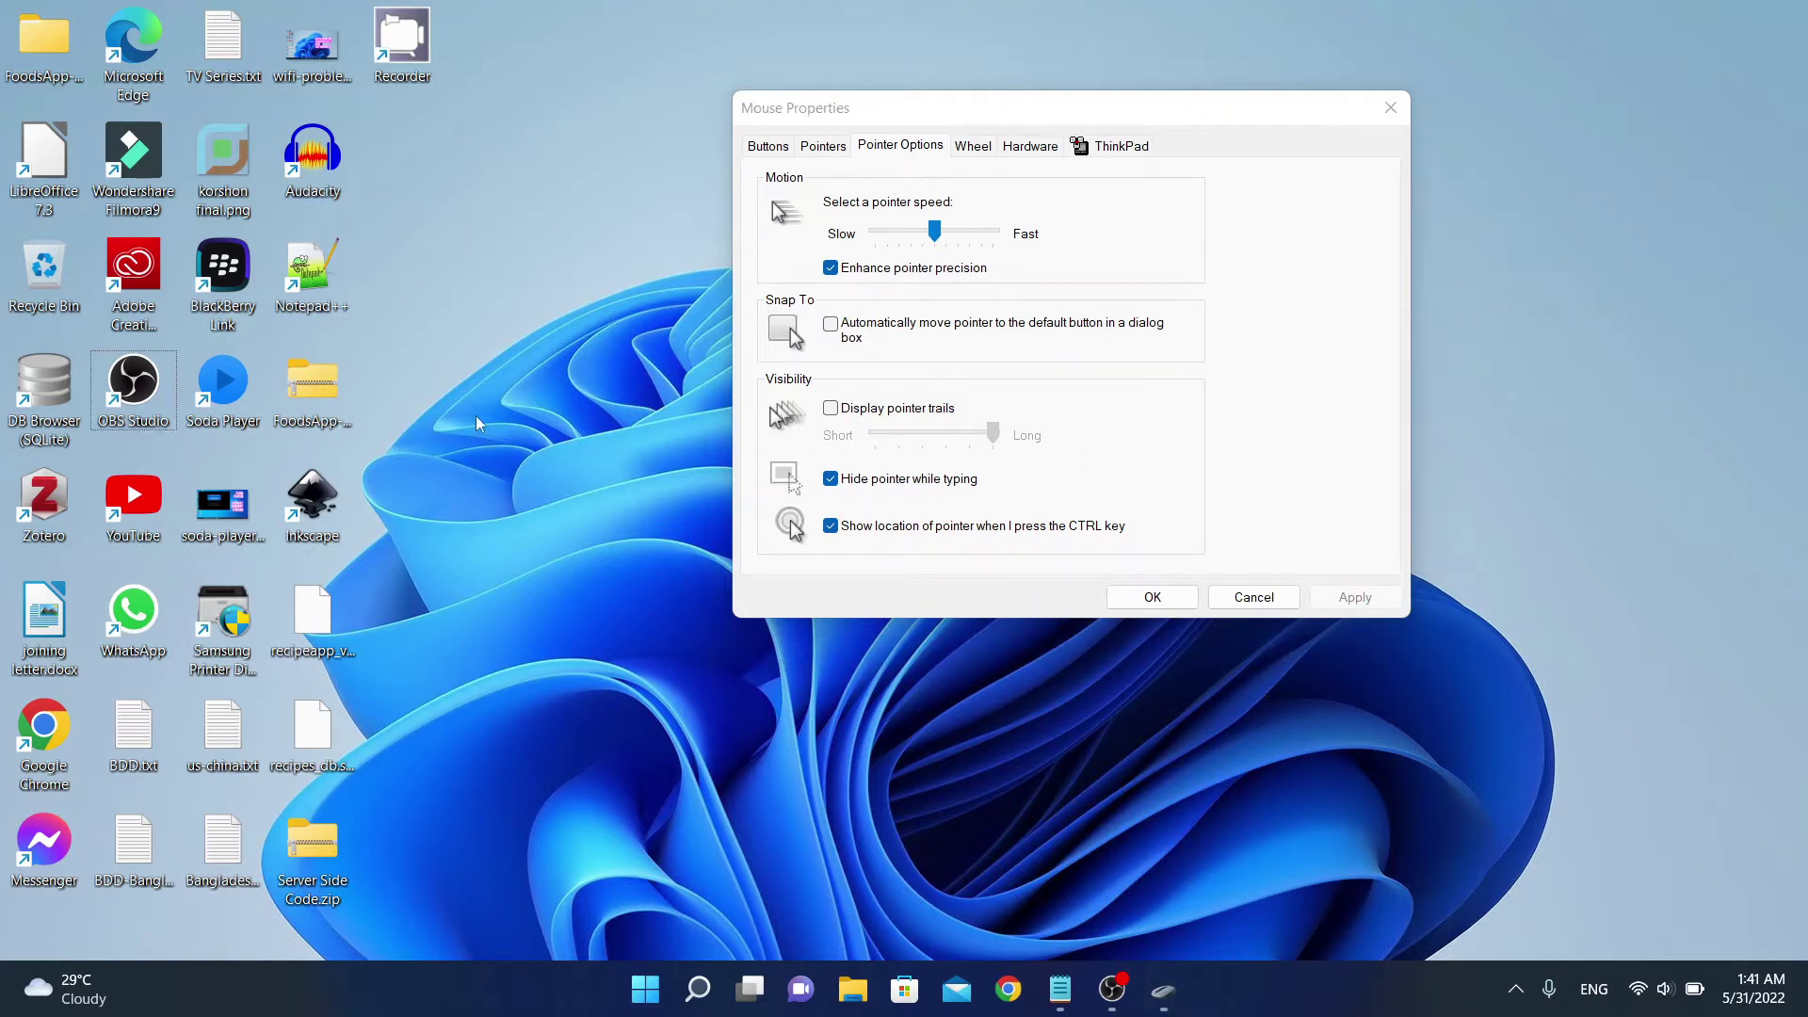
left_click(831, 526)
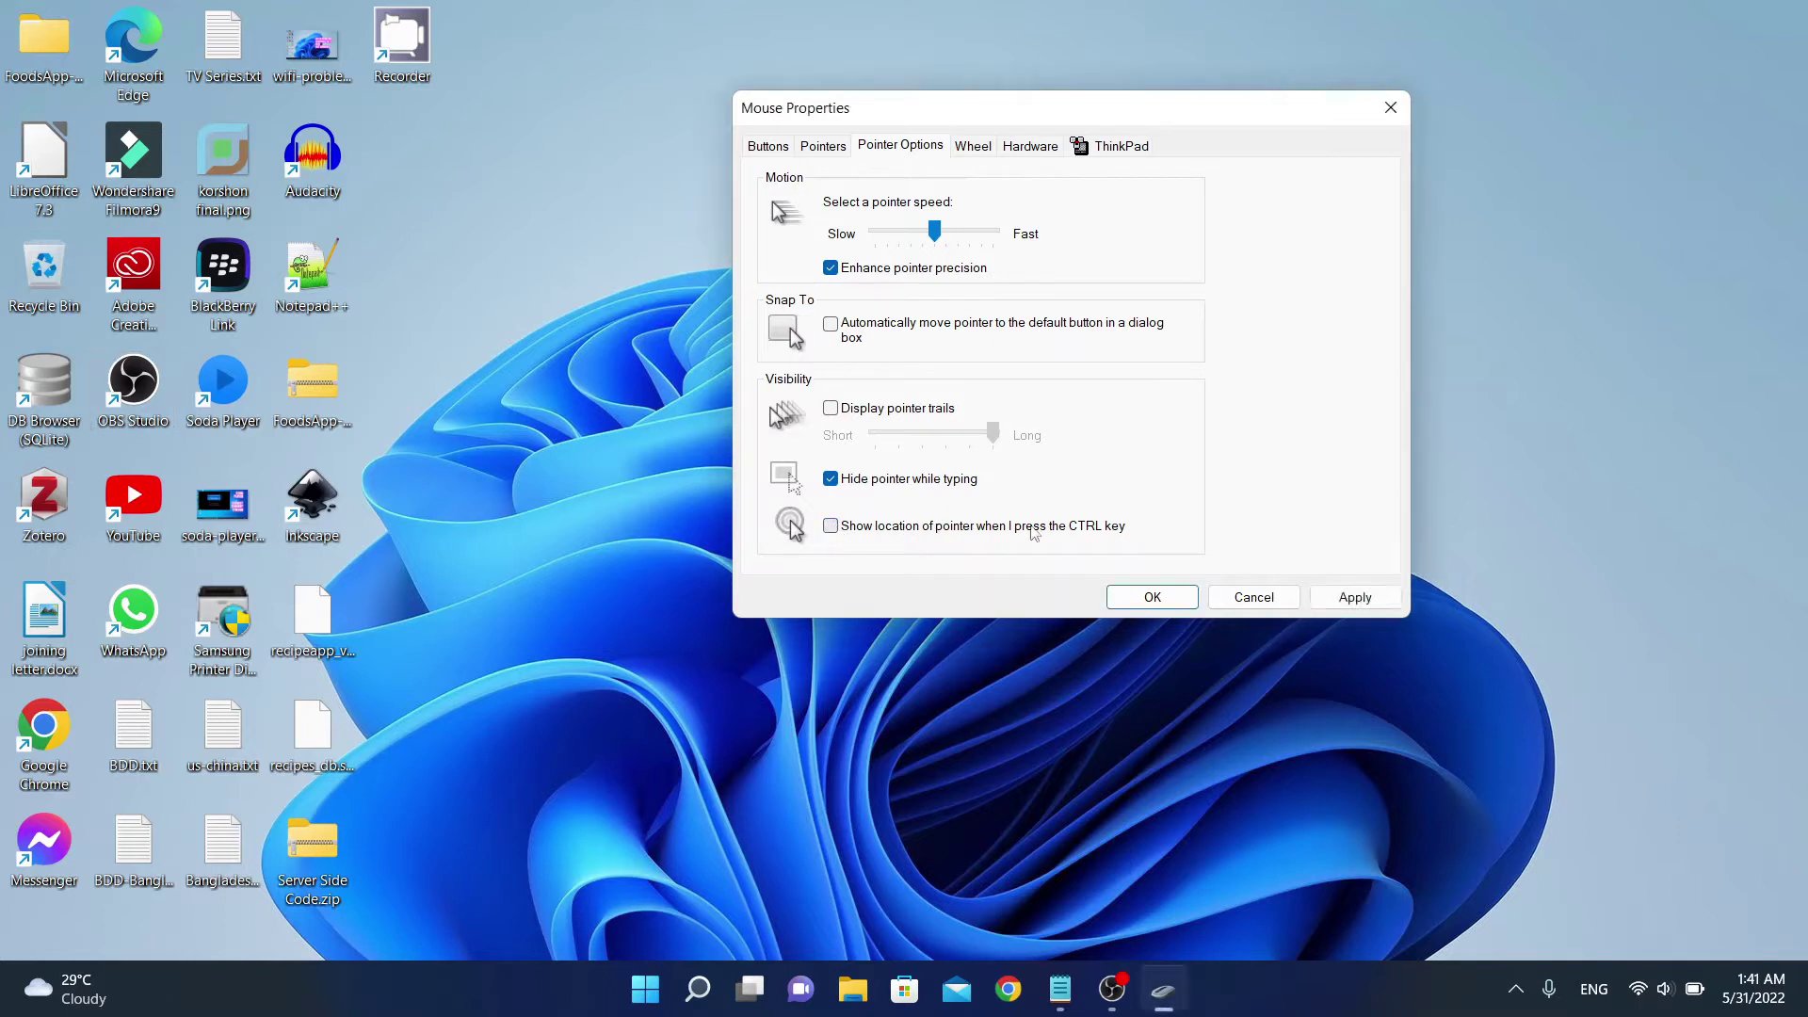
left_click(1355, 597)
Try the Windows Black (extra large) pointer scheme and look over its cursors, and switch the scheme to Magnified.
left_click(822, 146)
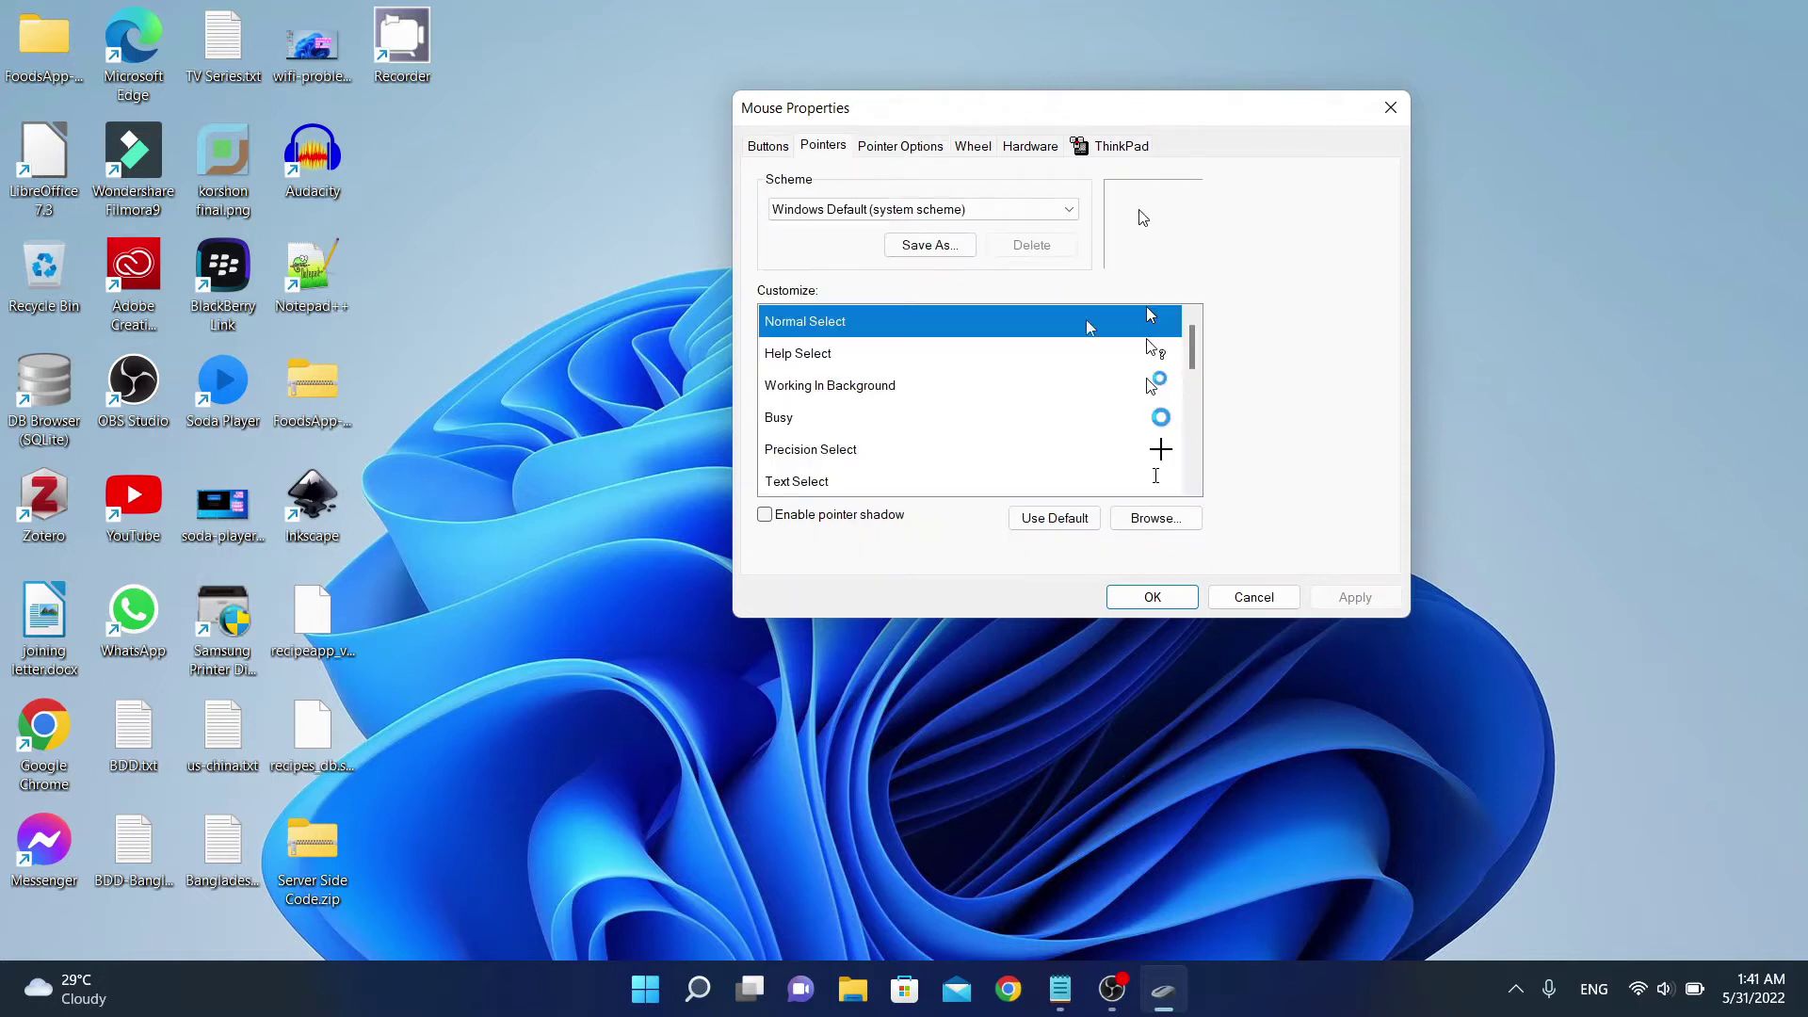
mouse_move(1196, 355)
left_mouse_down()
mouse_move(1196, 459)
mouse_move(1196, 349)
left_mouse_up()
left_click(1033, 223)
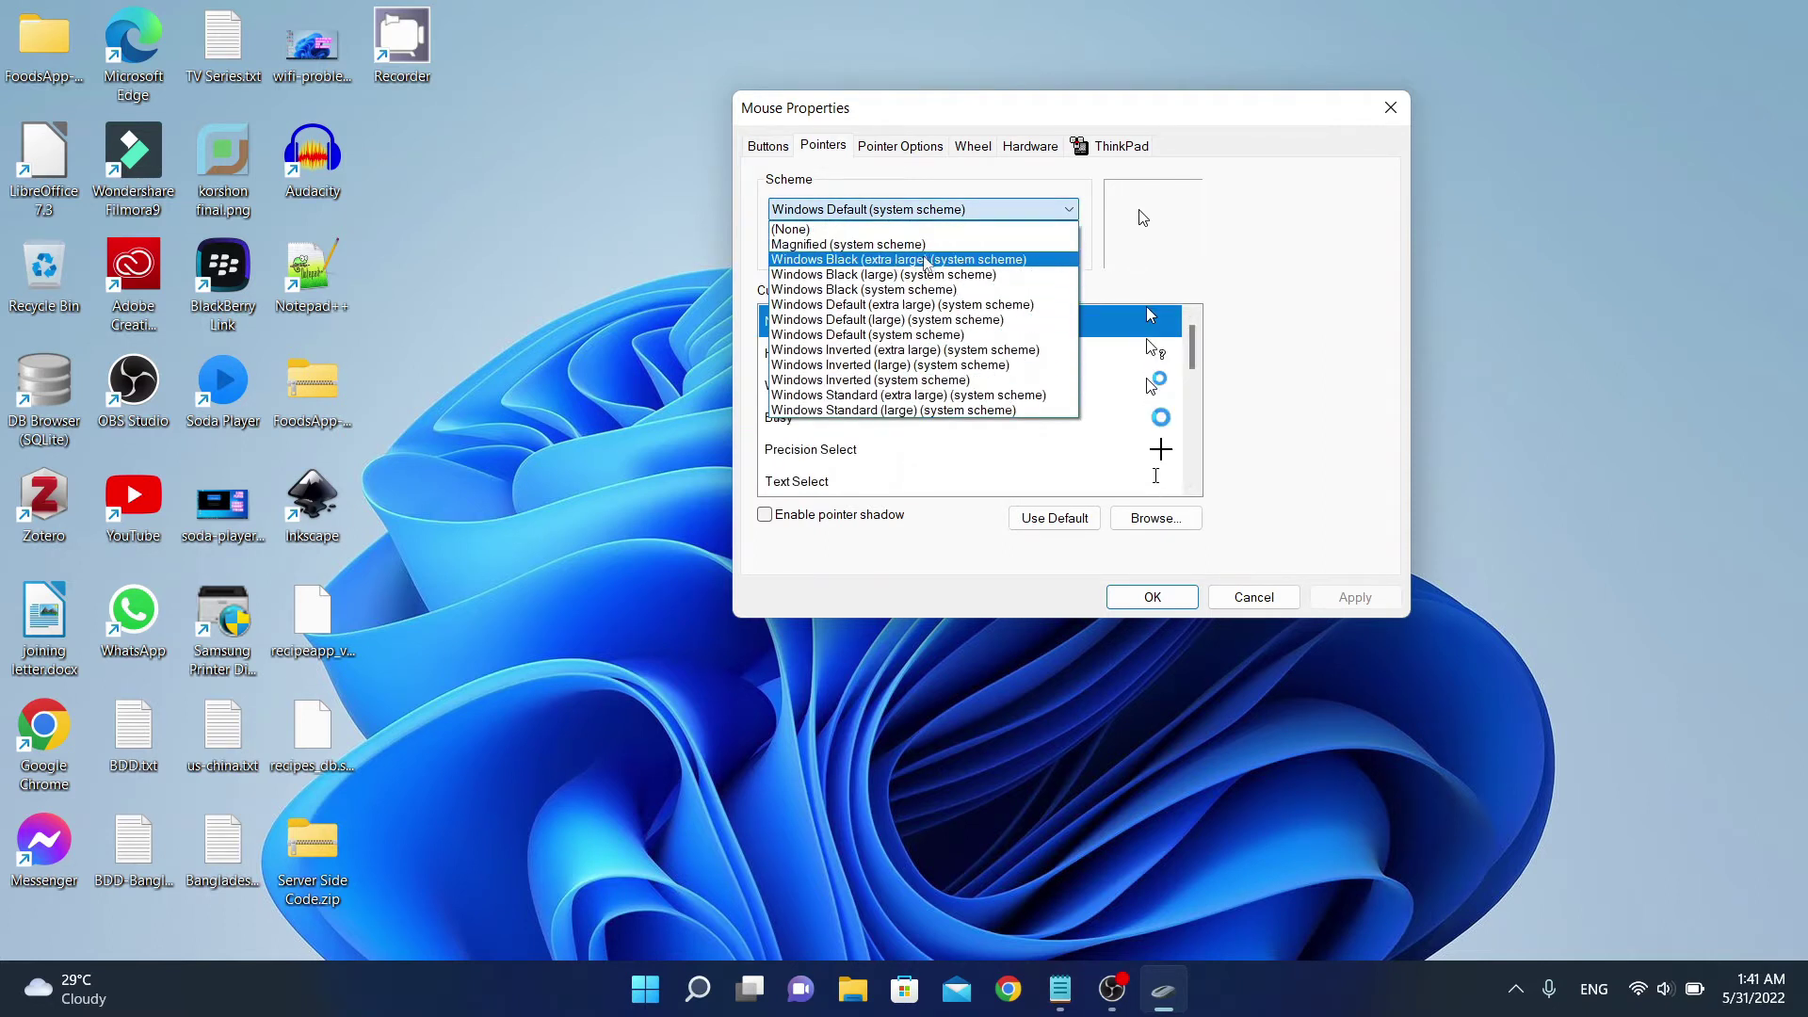
left_click(925, 262)
left_click_drag(1196, 348, 1207, 466)
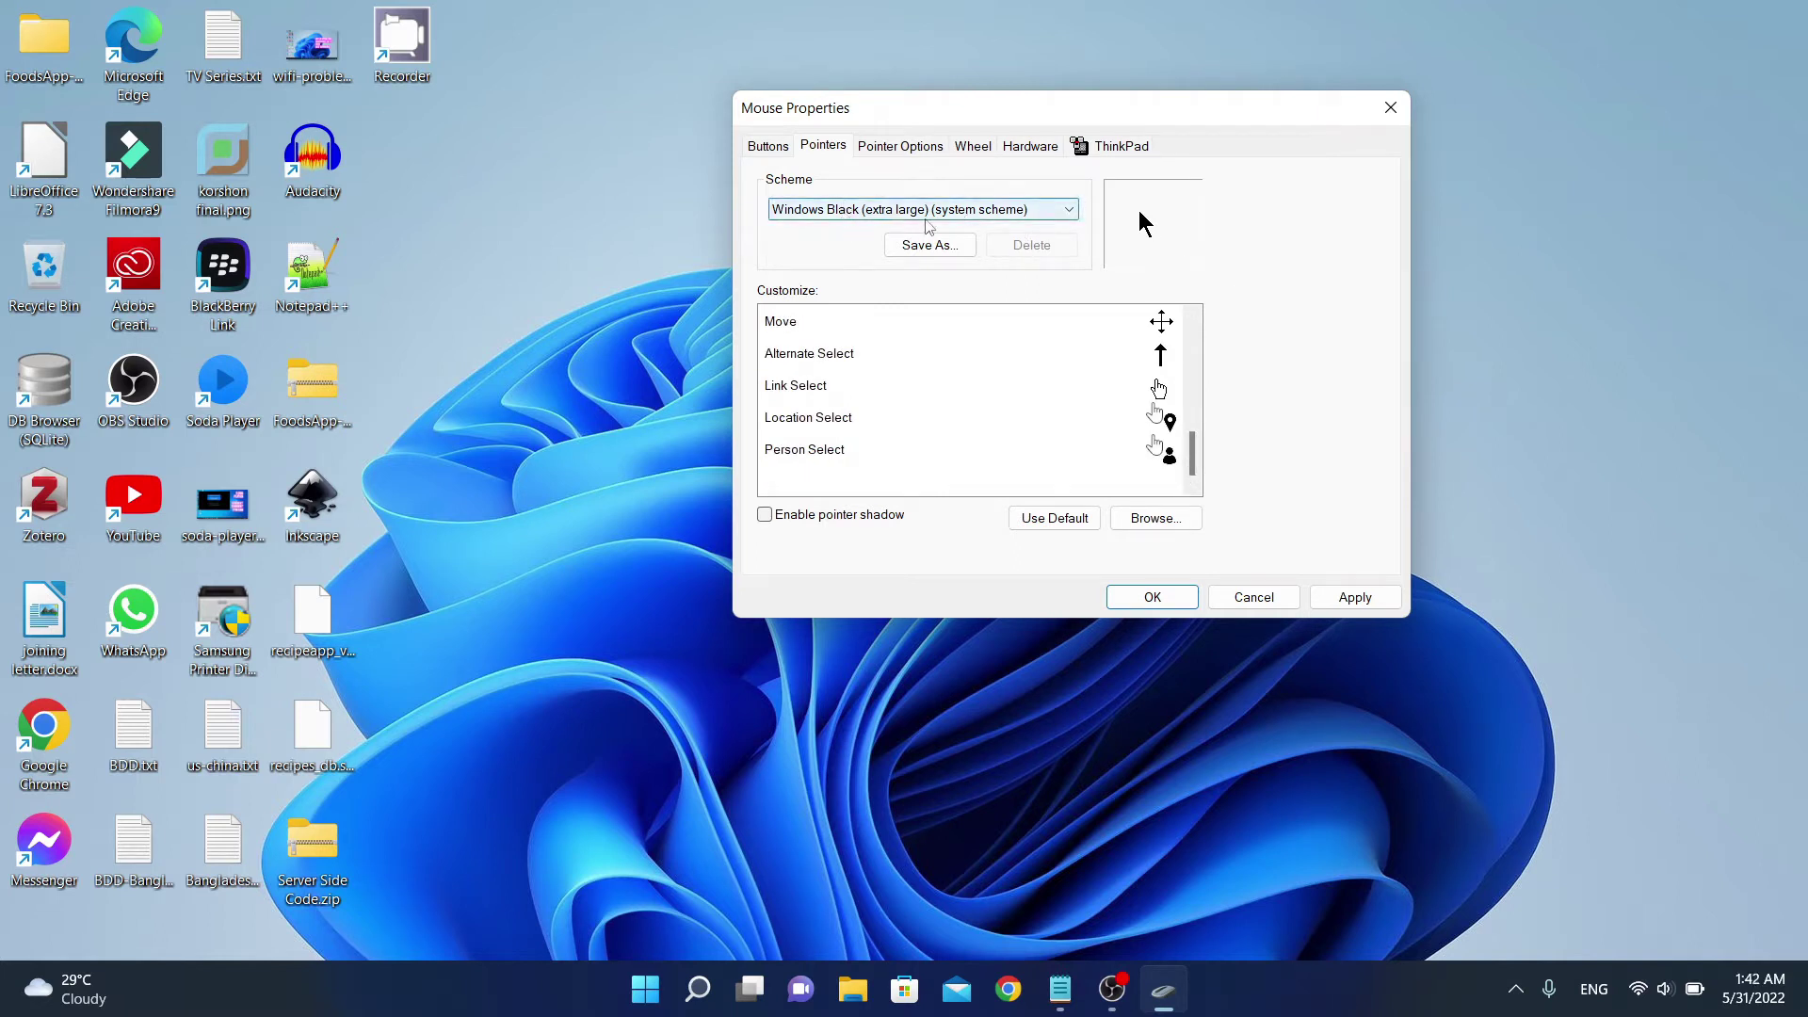
left_click(928, 211)
left_click(925, 244)
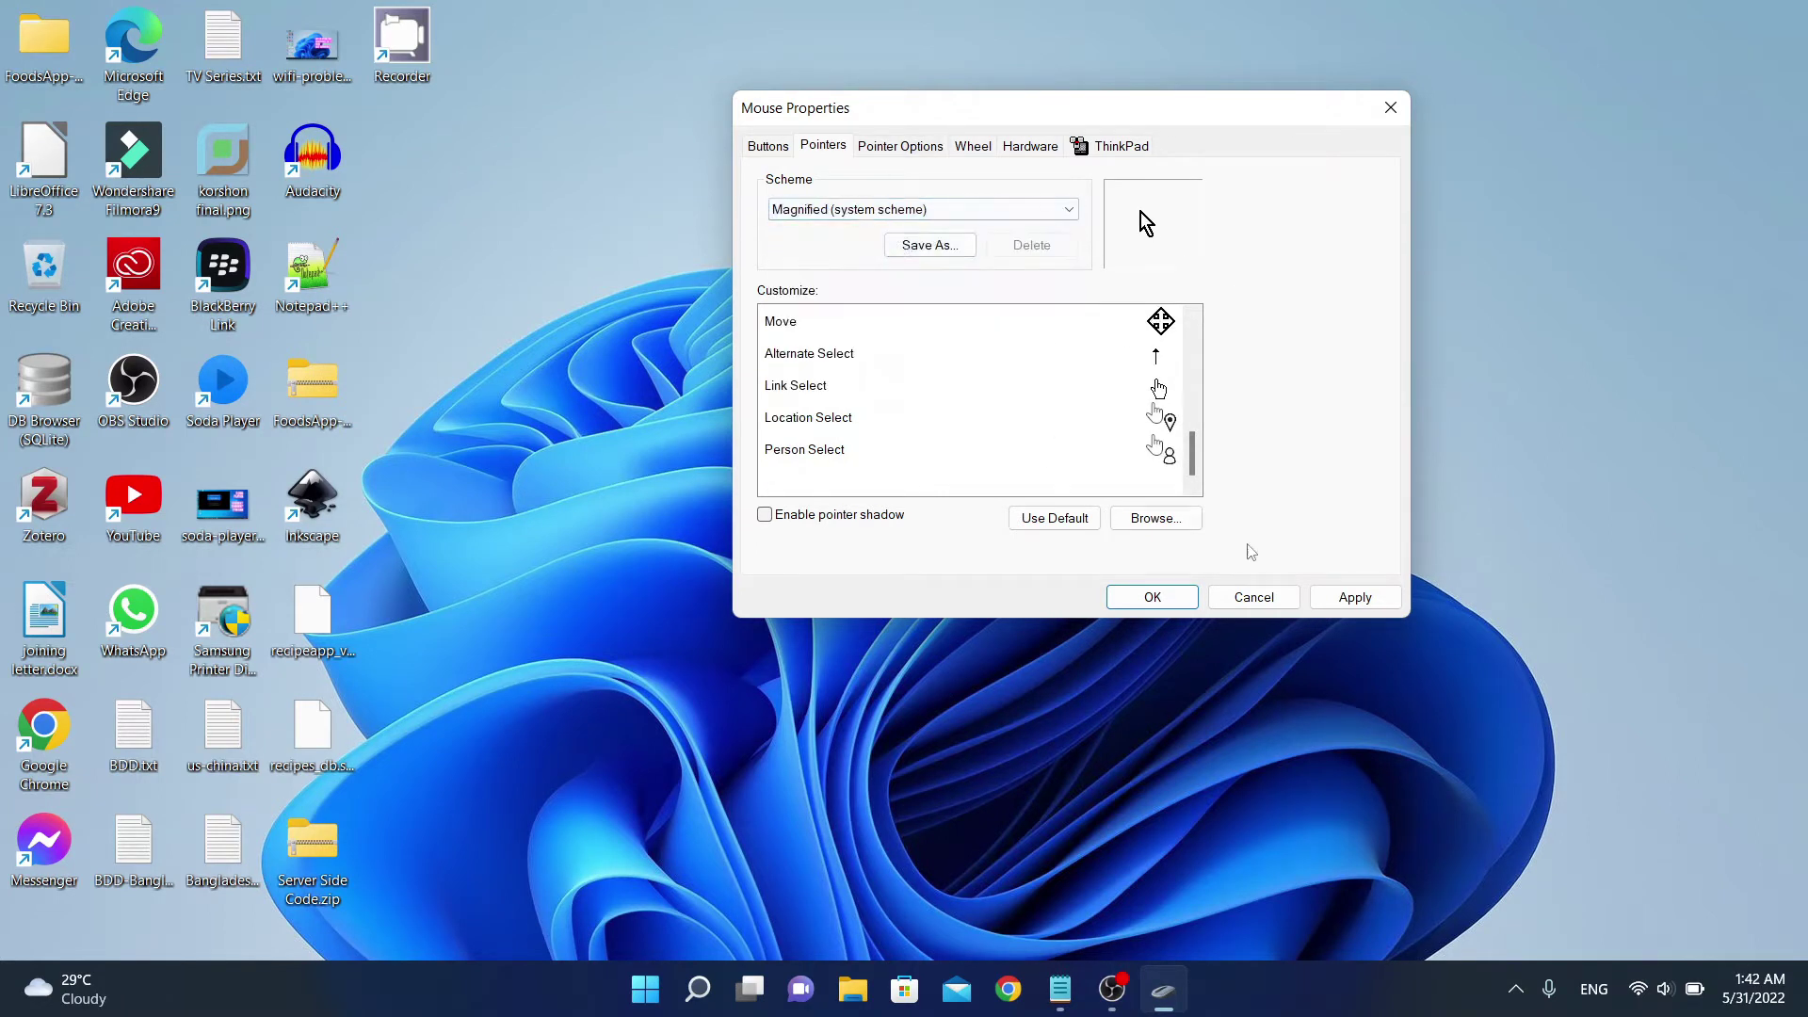
Browse for a replacement cursor file and check where the Cursors folder is located on the computer.
left_click(1144, 519)
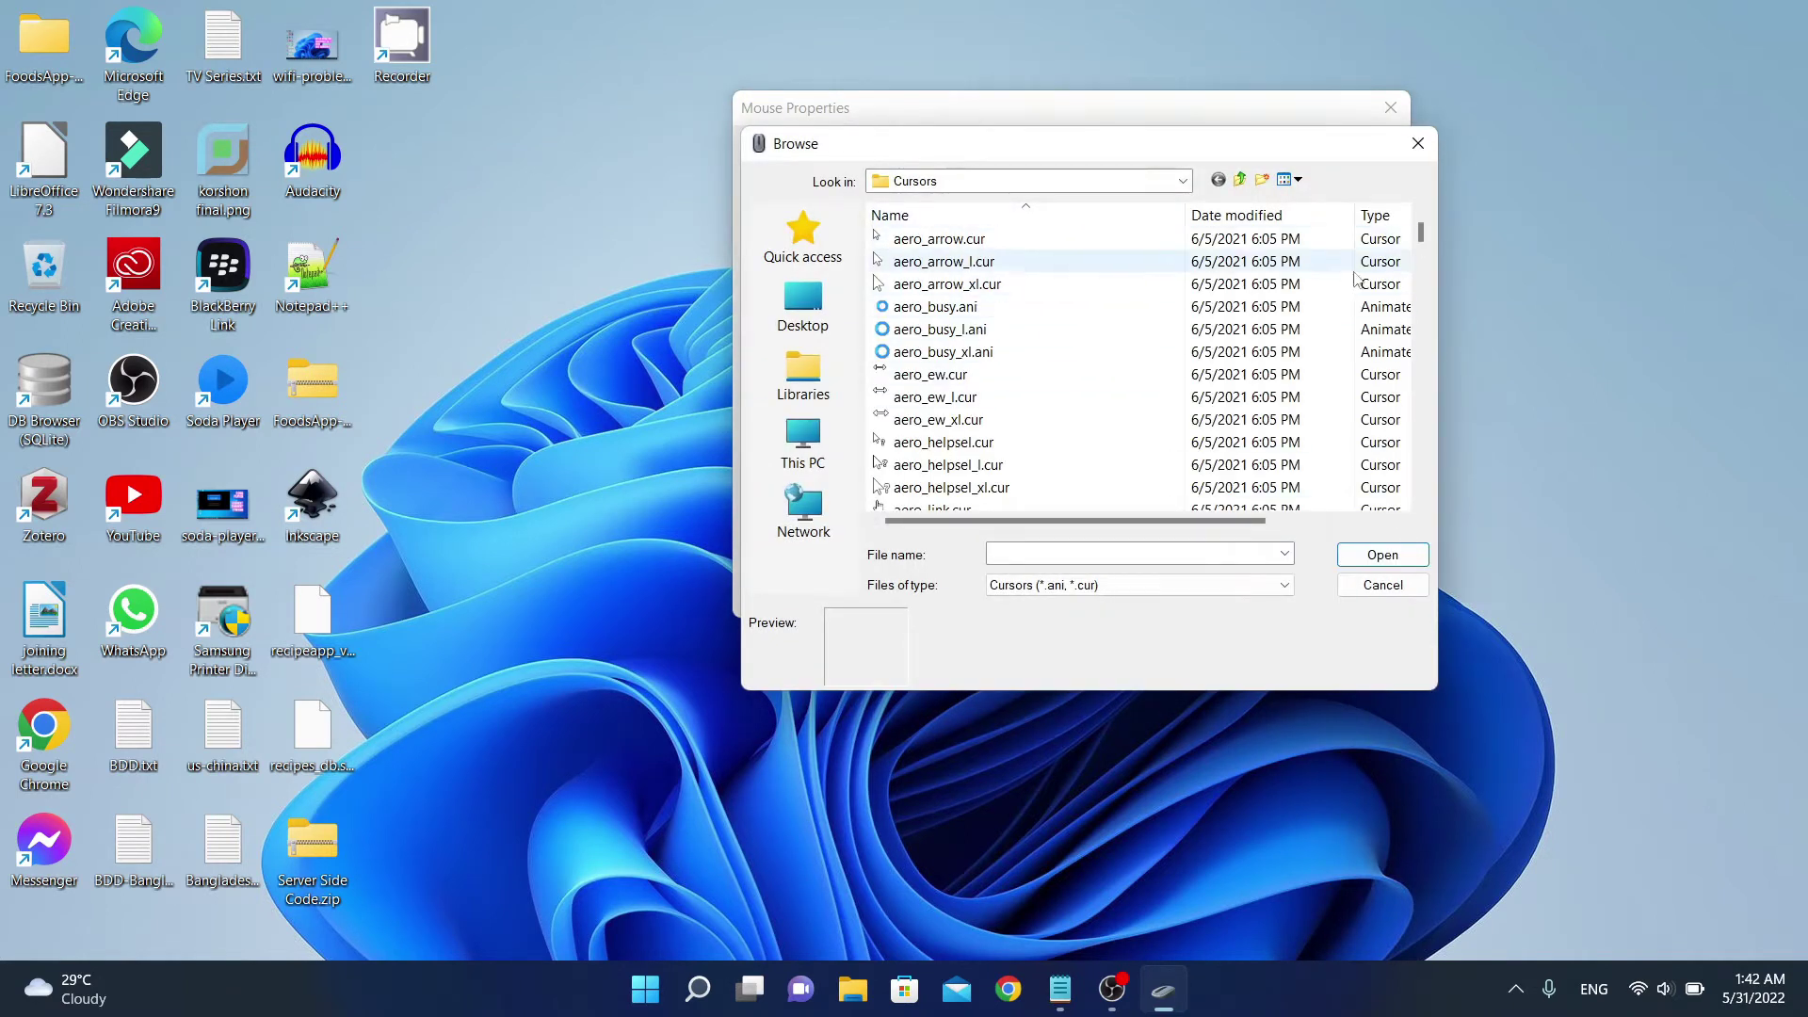
mouse_move(1420, 240)
left_mouse_down()
mouse_move(1431, 499)
mouse_move(1422, 235)
left_mouse_up()
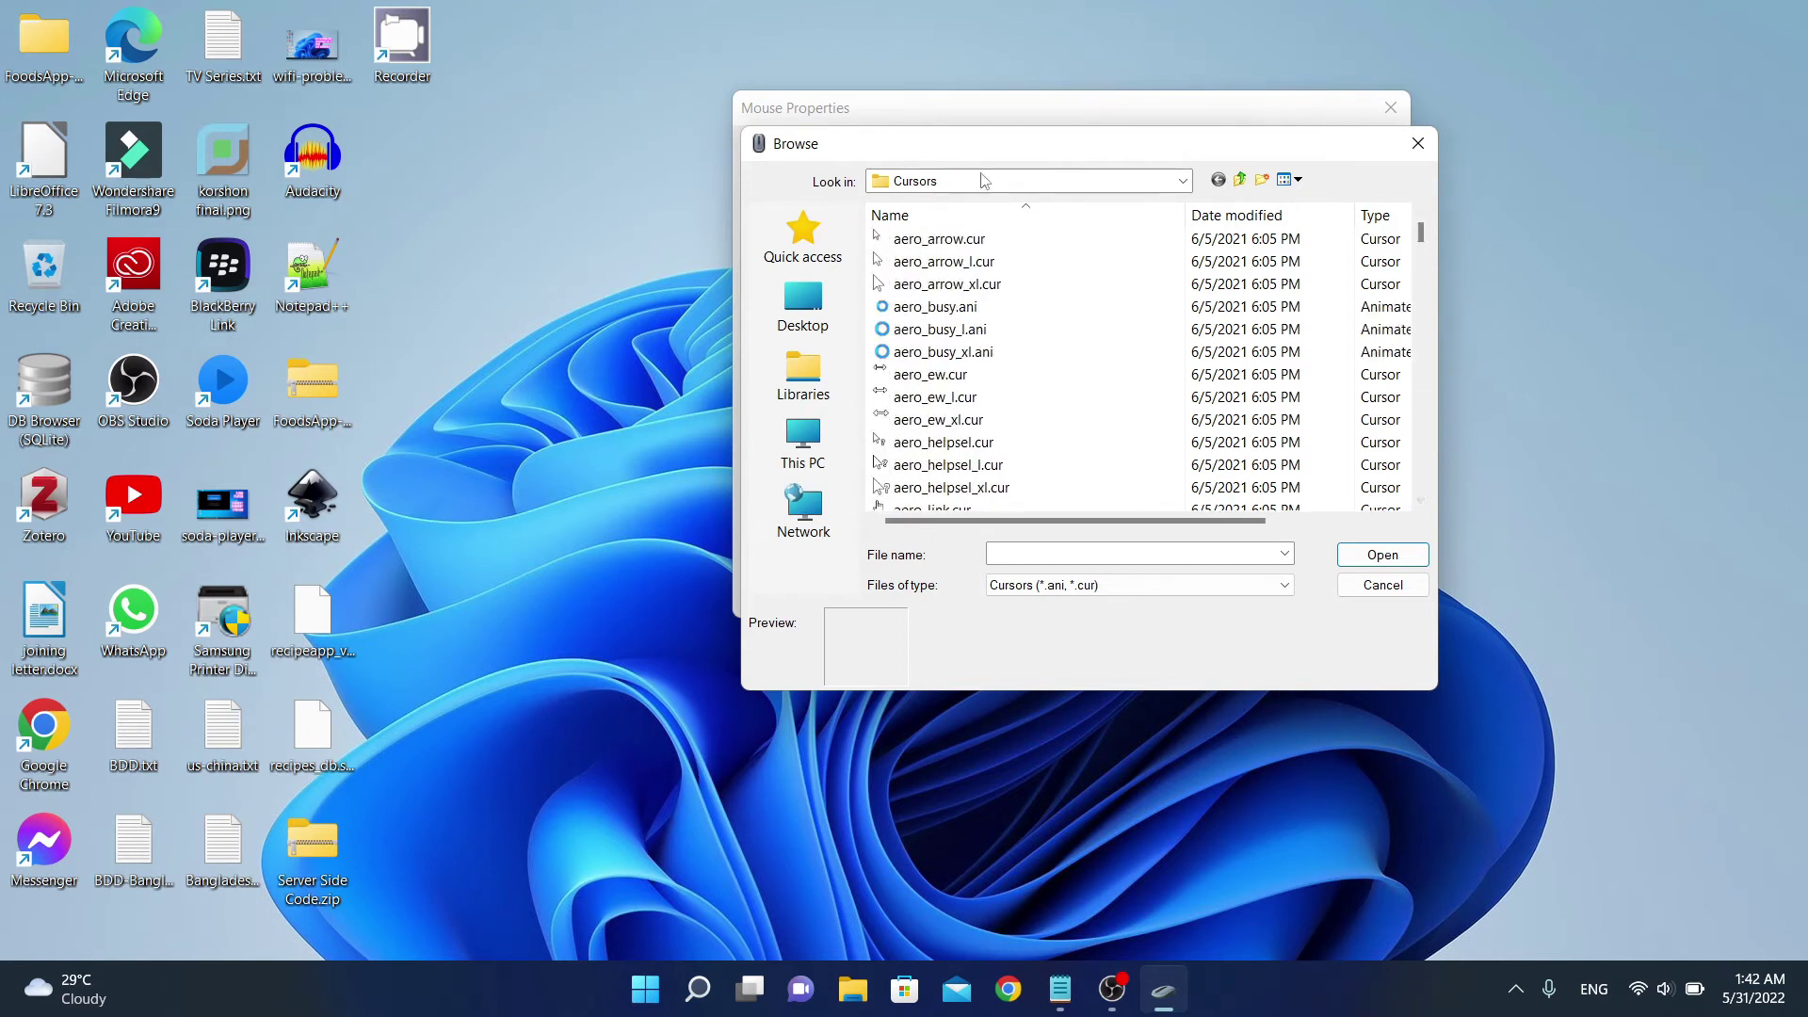
left_click(1026, 179)
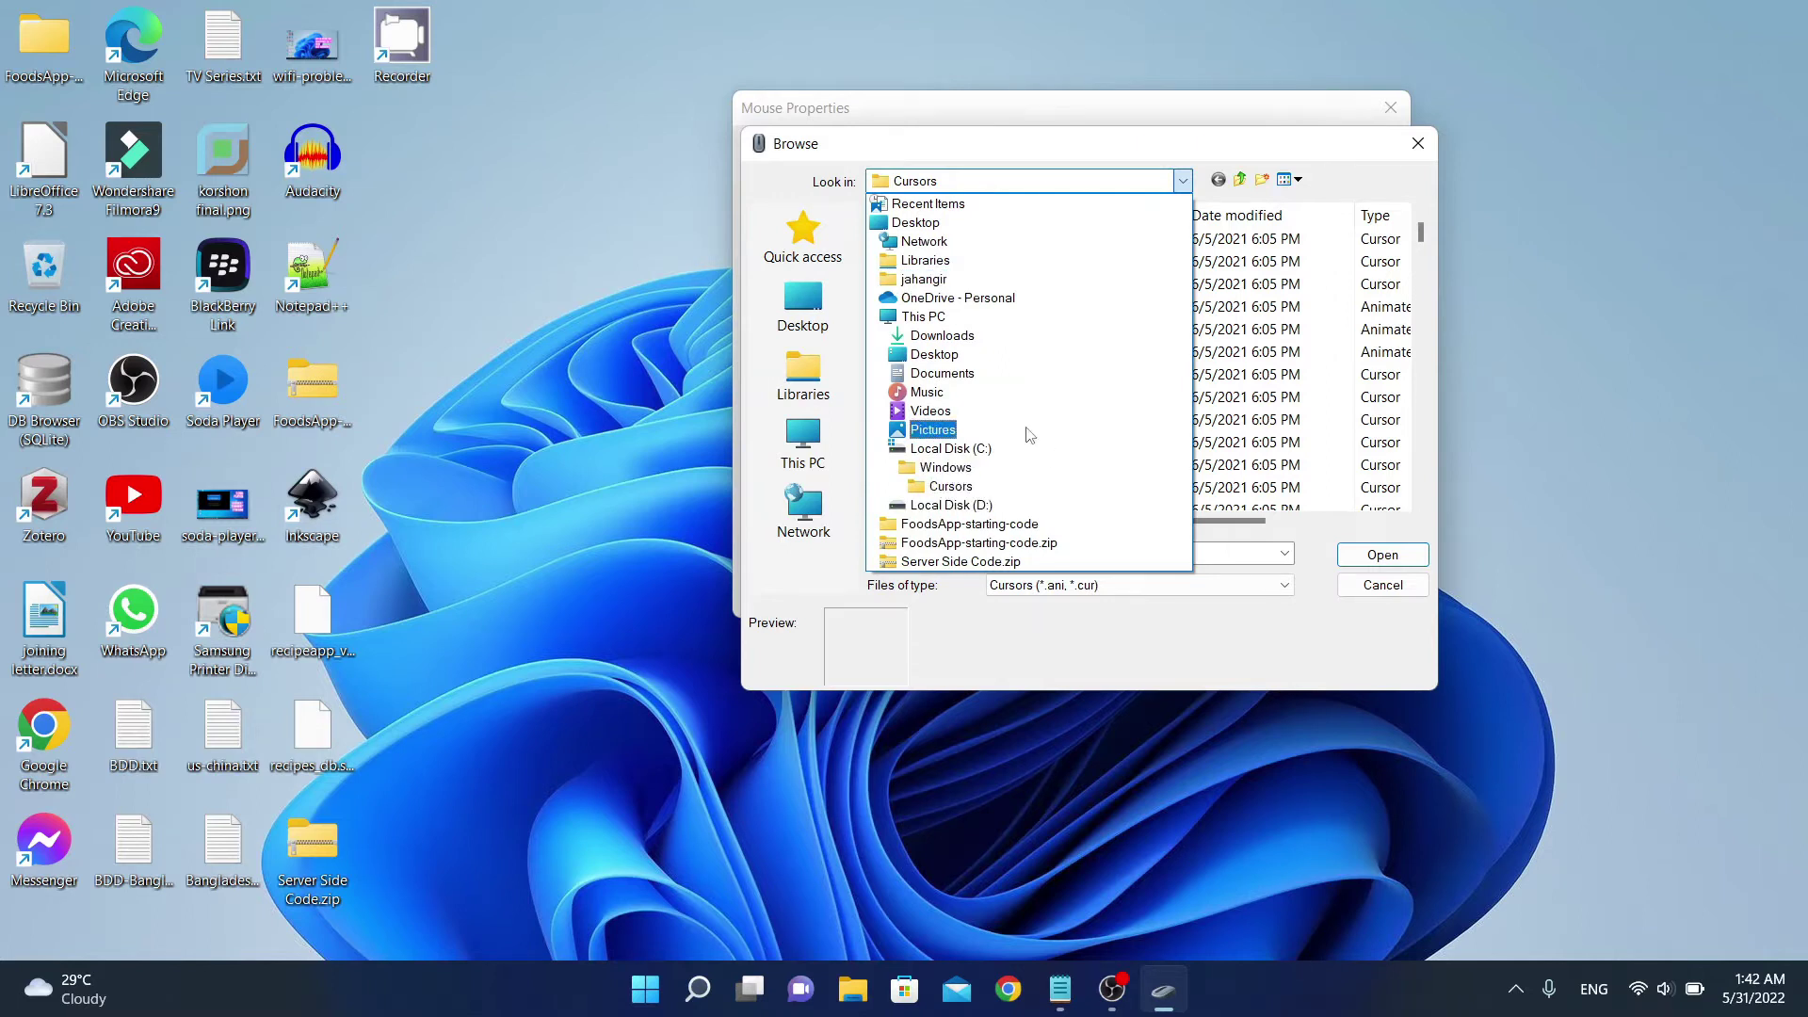
left_click(1580, 442)
Open the C:\Windows\Cursors folder in File Explorer.
left_click(850, 992)
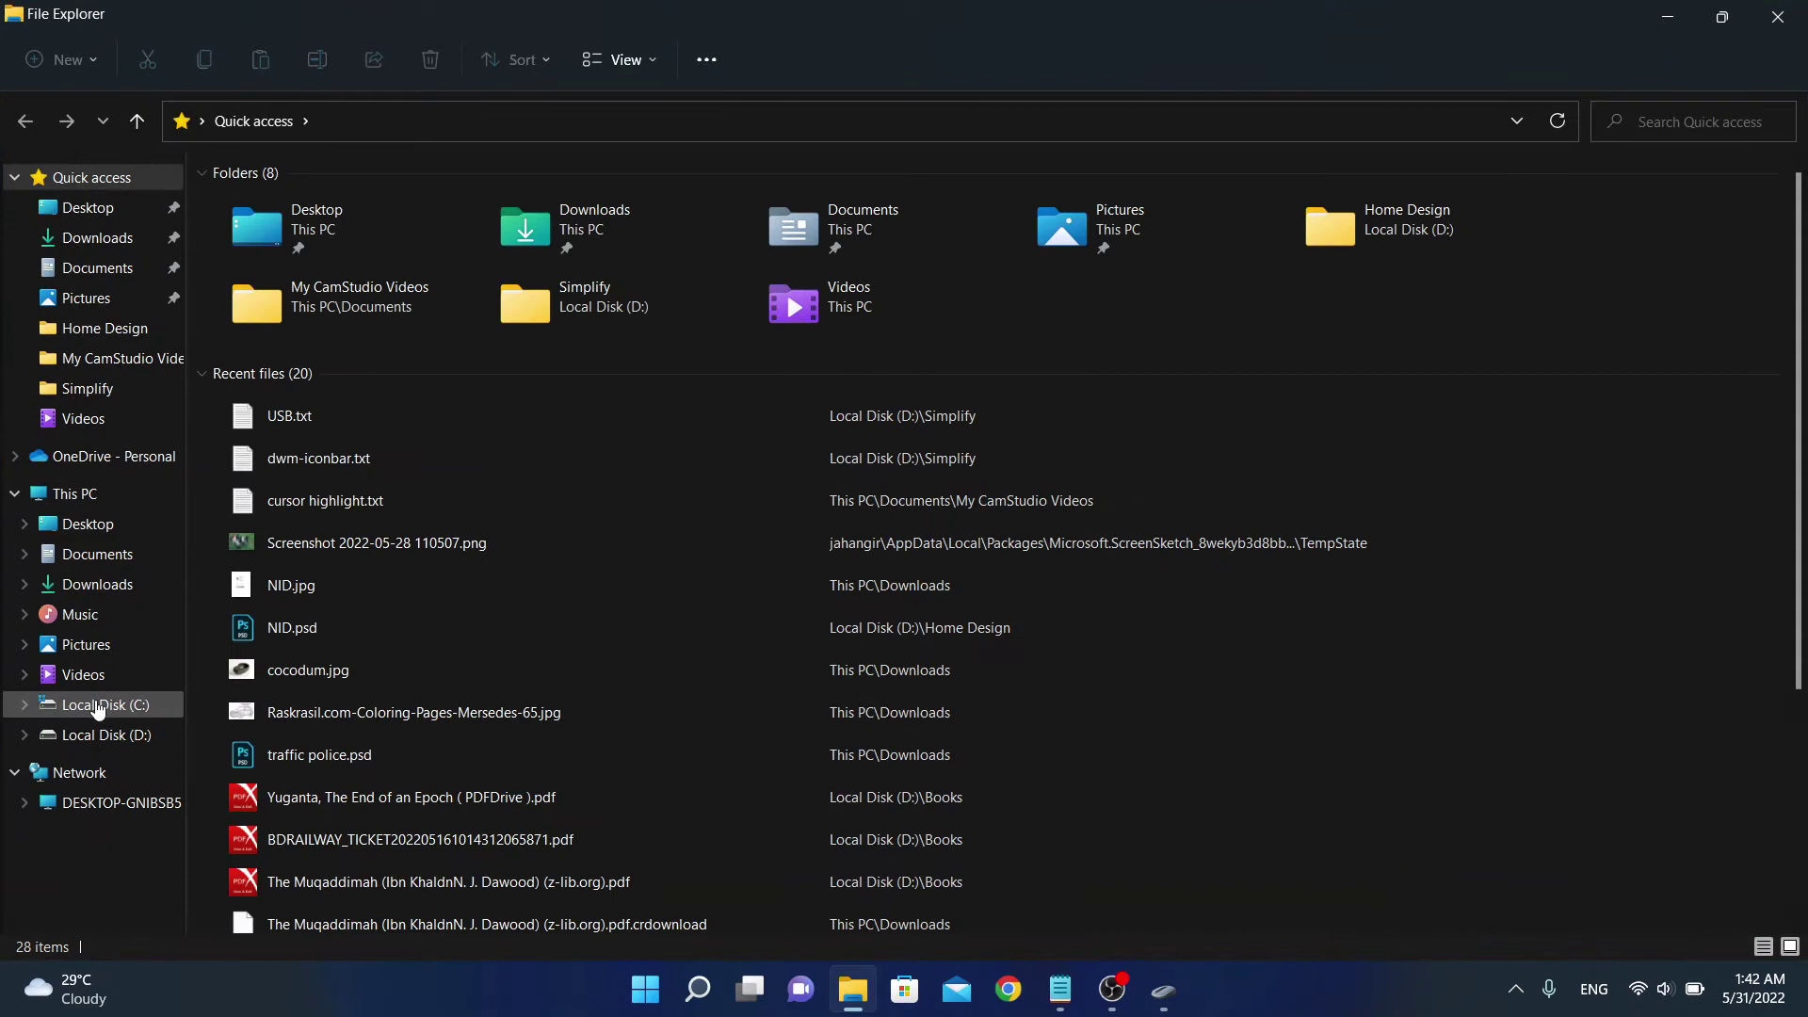
left_click(97, 706)
left_click(277, 751)
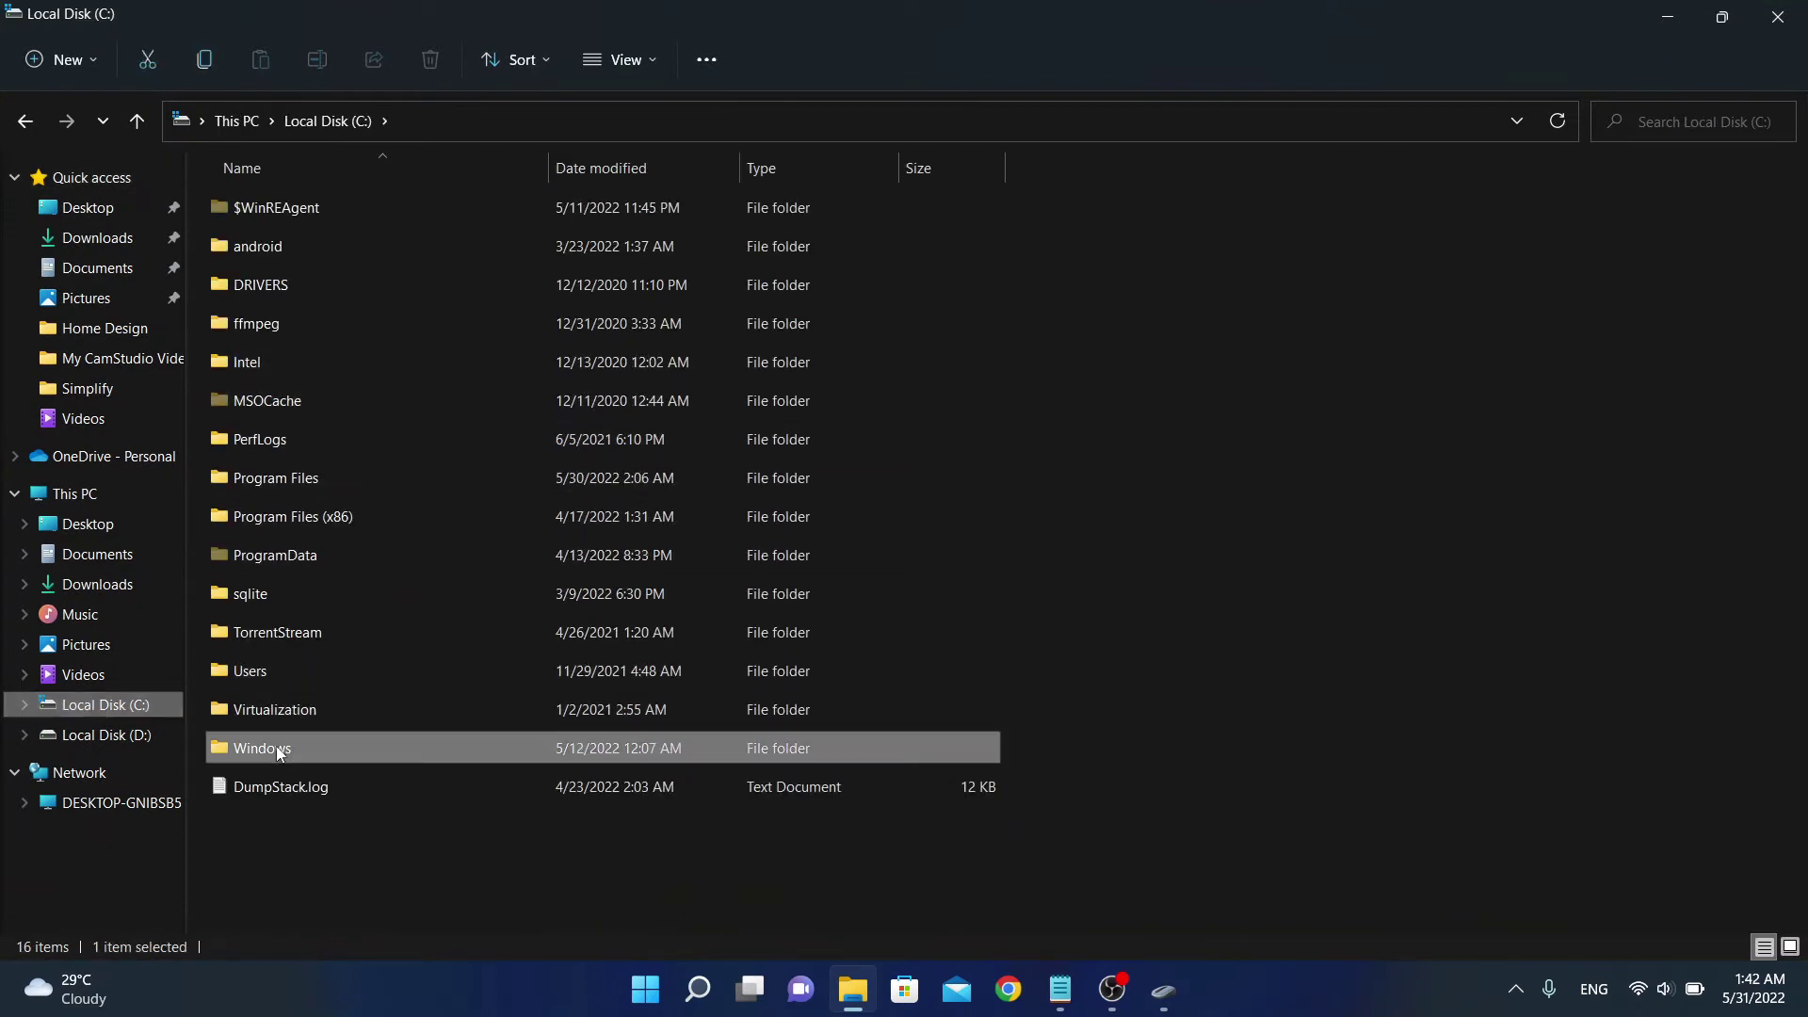
double_click(277, 748)
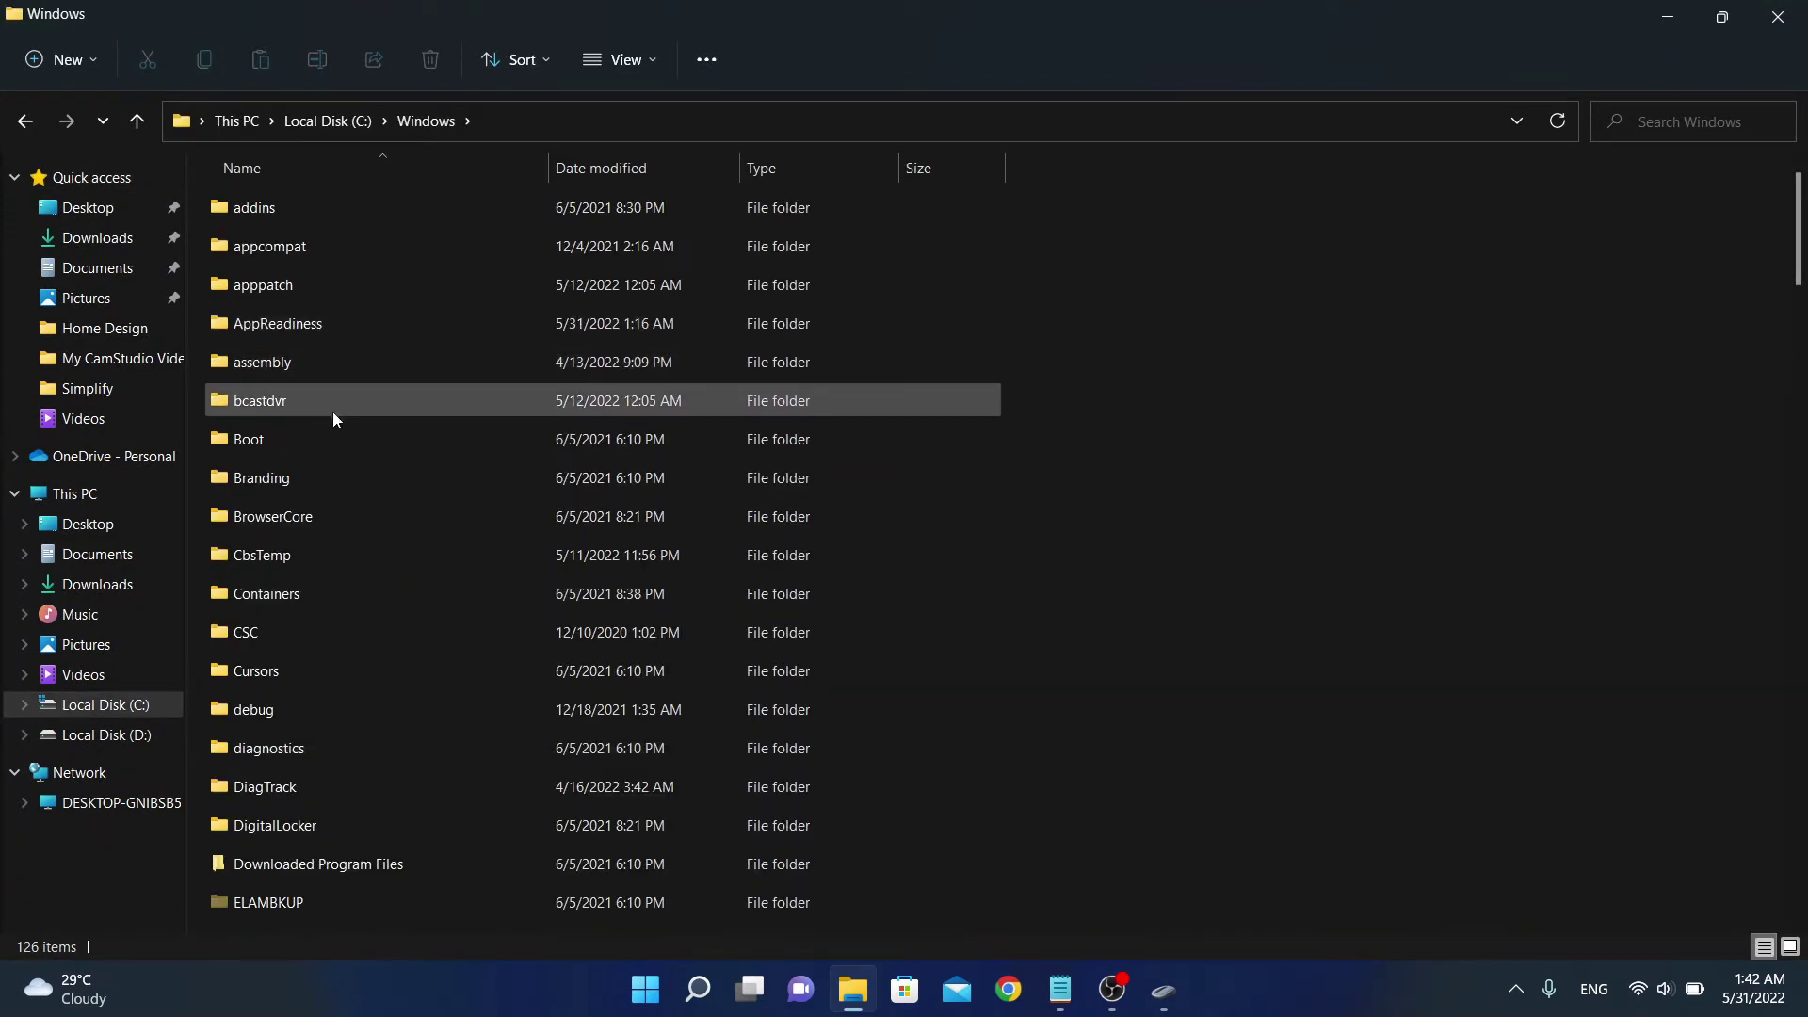
double_click(259, 673)
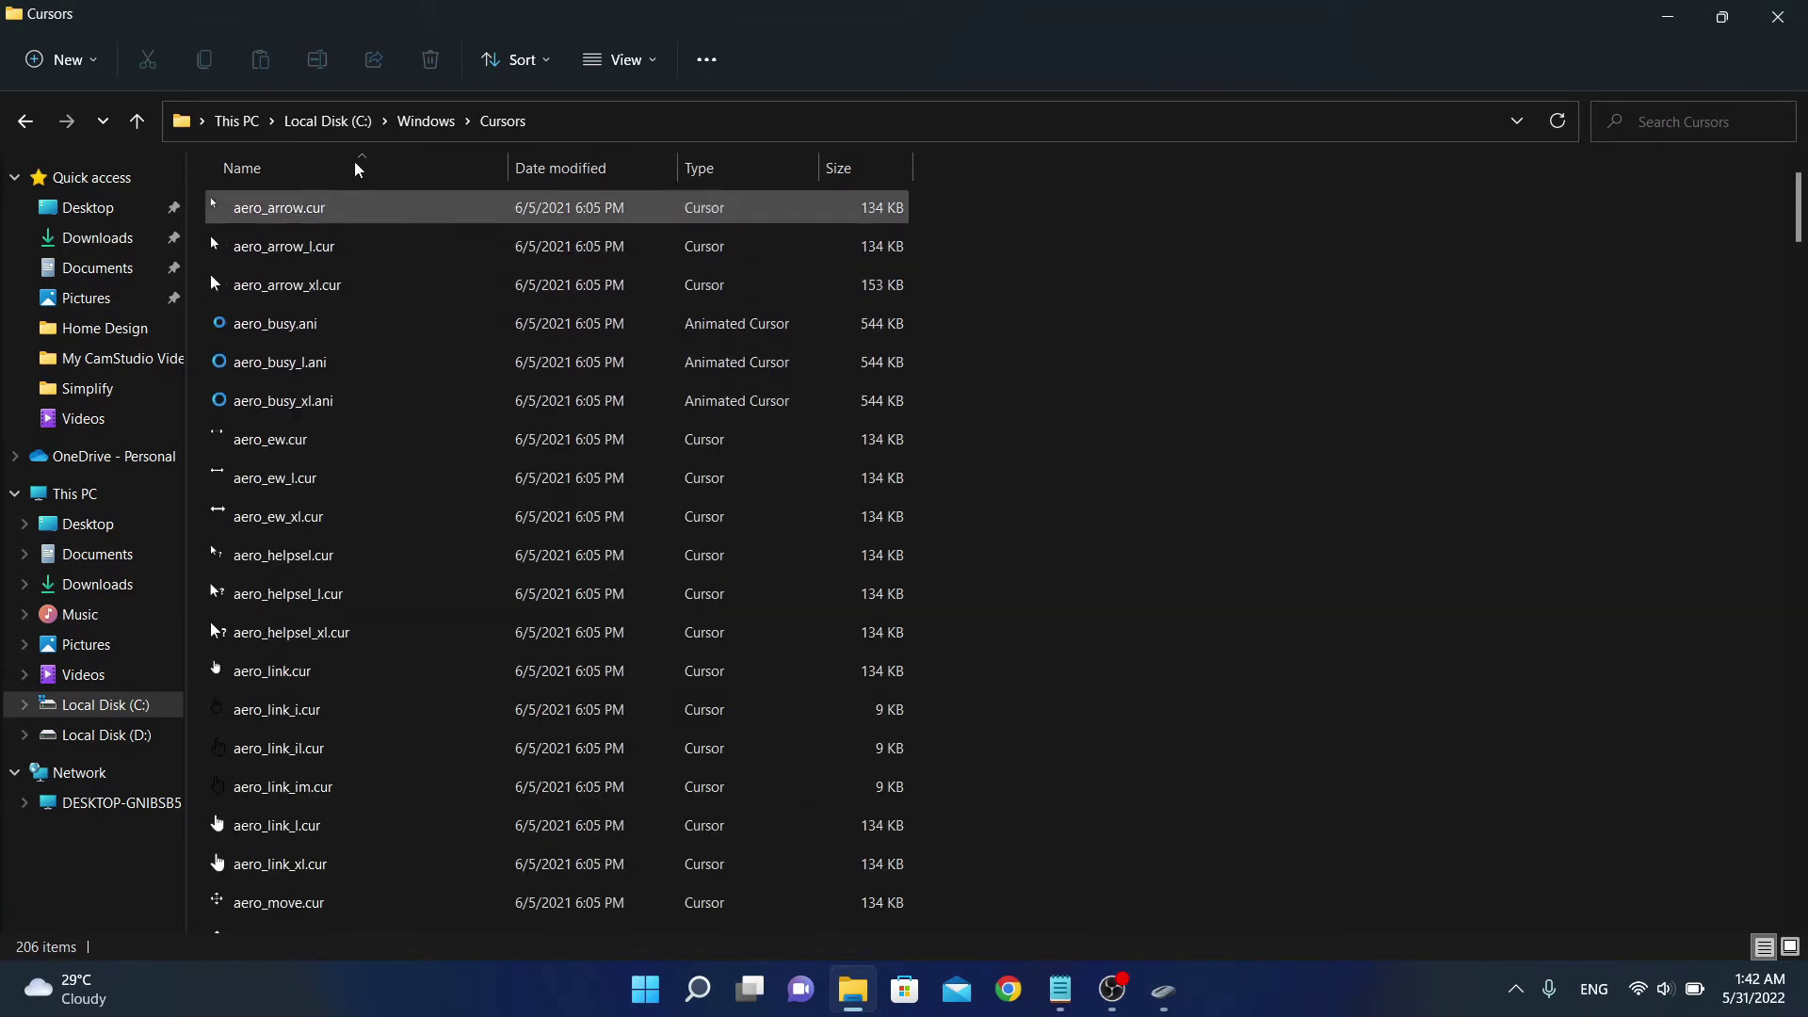
Display the Cursors folder's files as large icons and look through all the available cursor images.
left_click(650, 64)
left_click(637, 168)
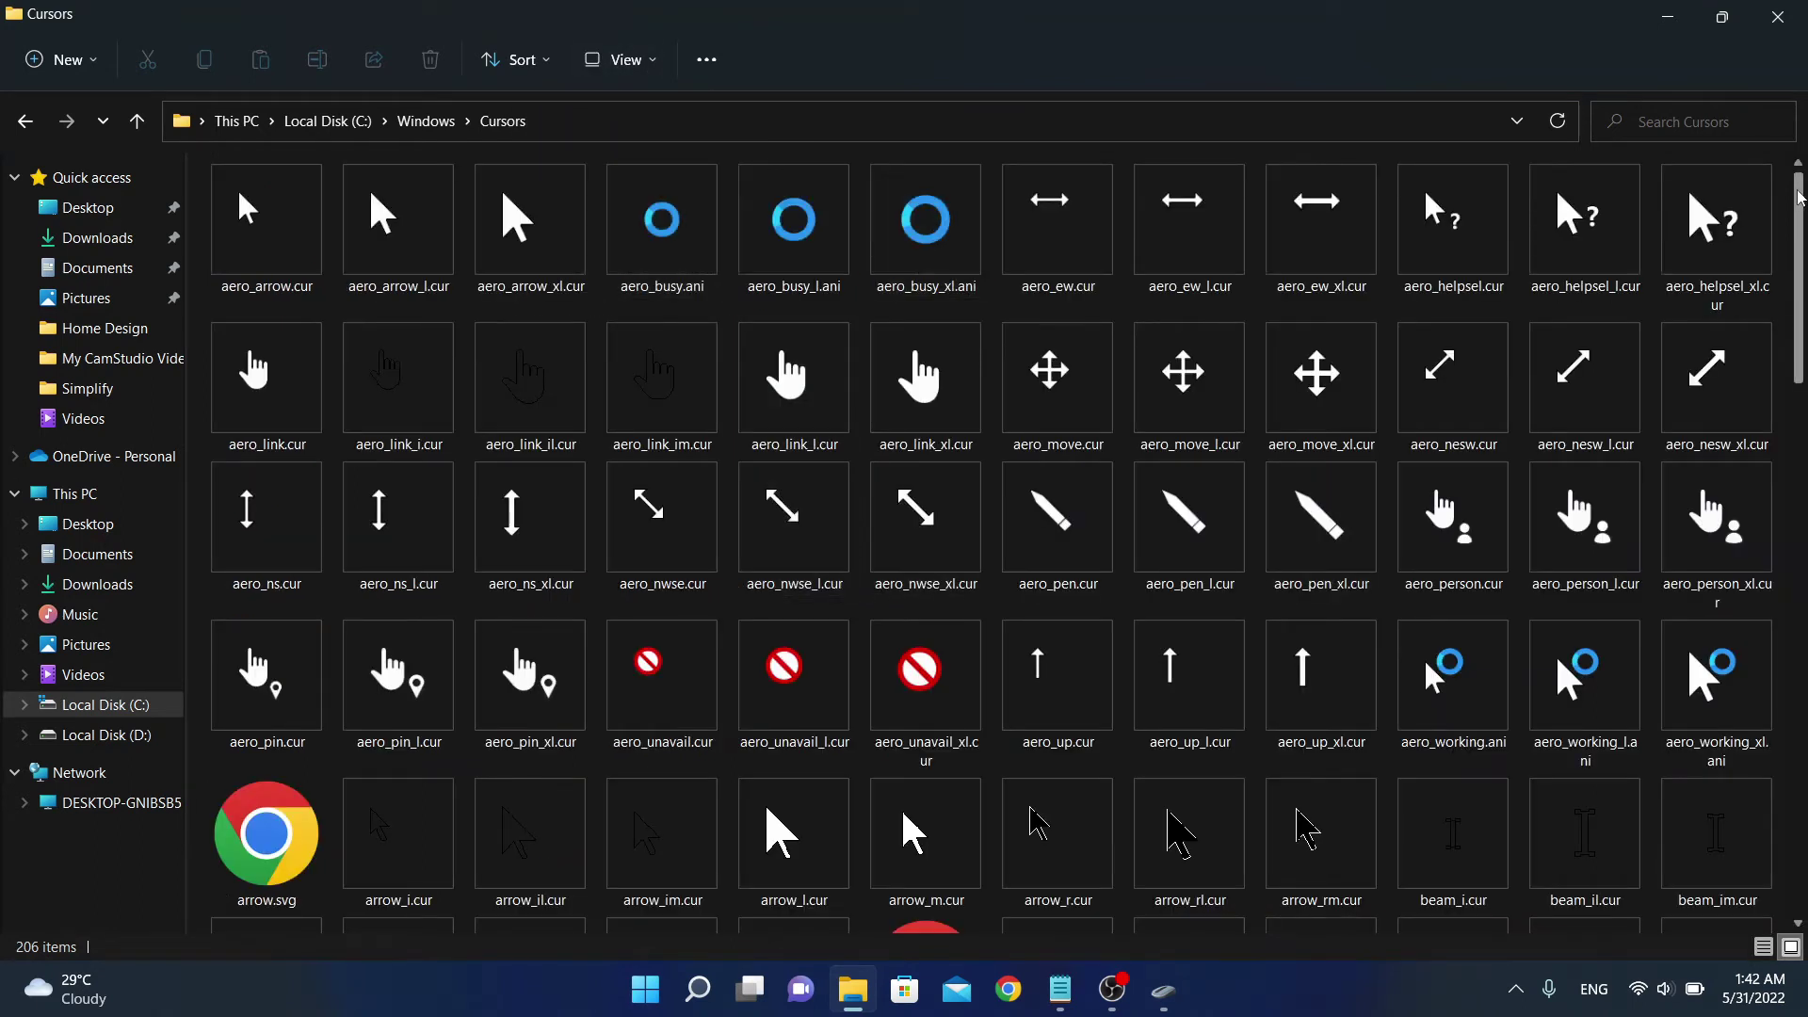
scroll(1799, 196, "down", 15)
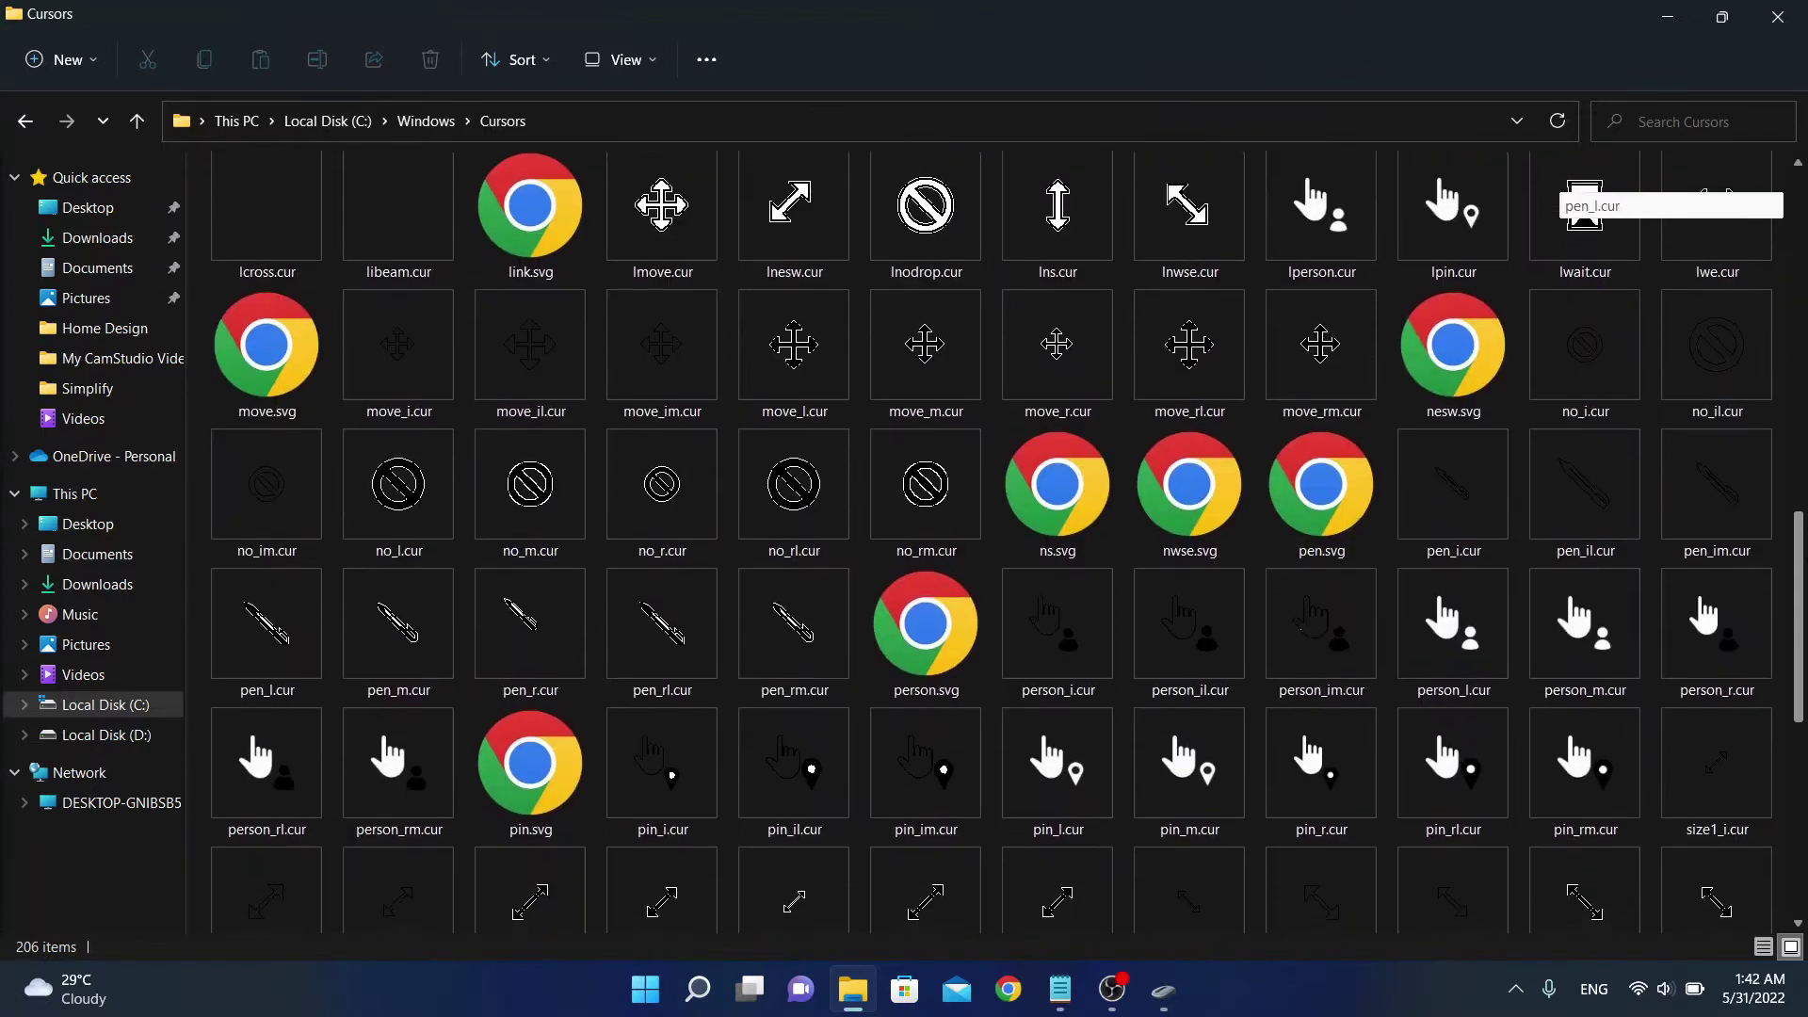
scroll(1654, 424, "down", 5)
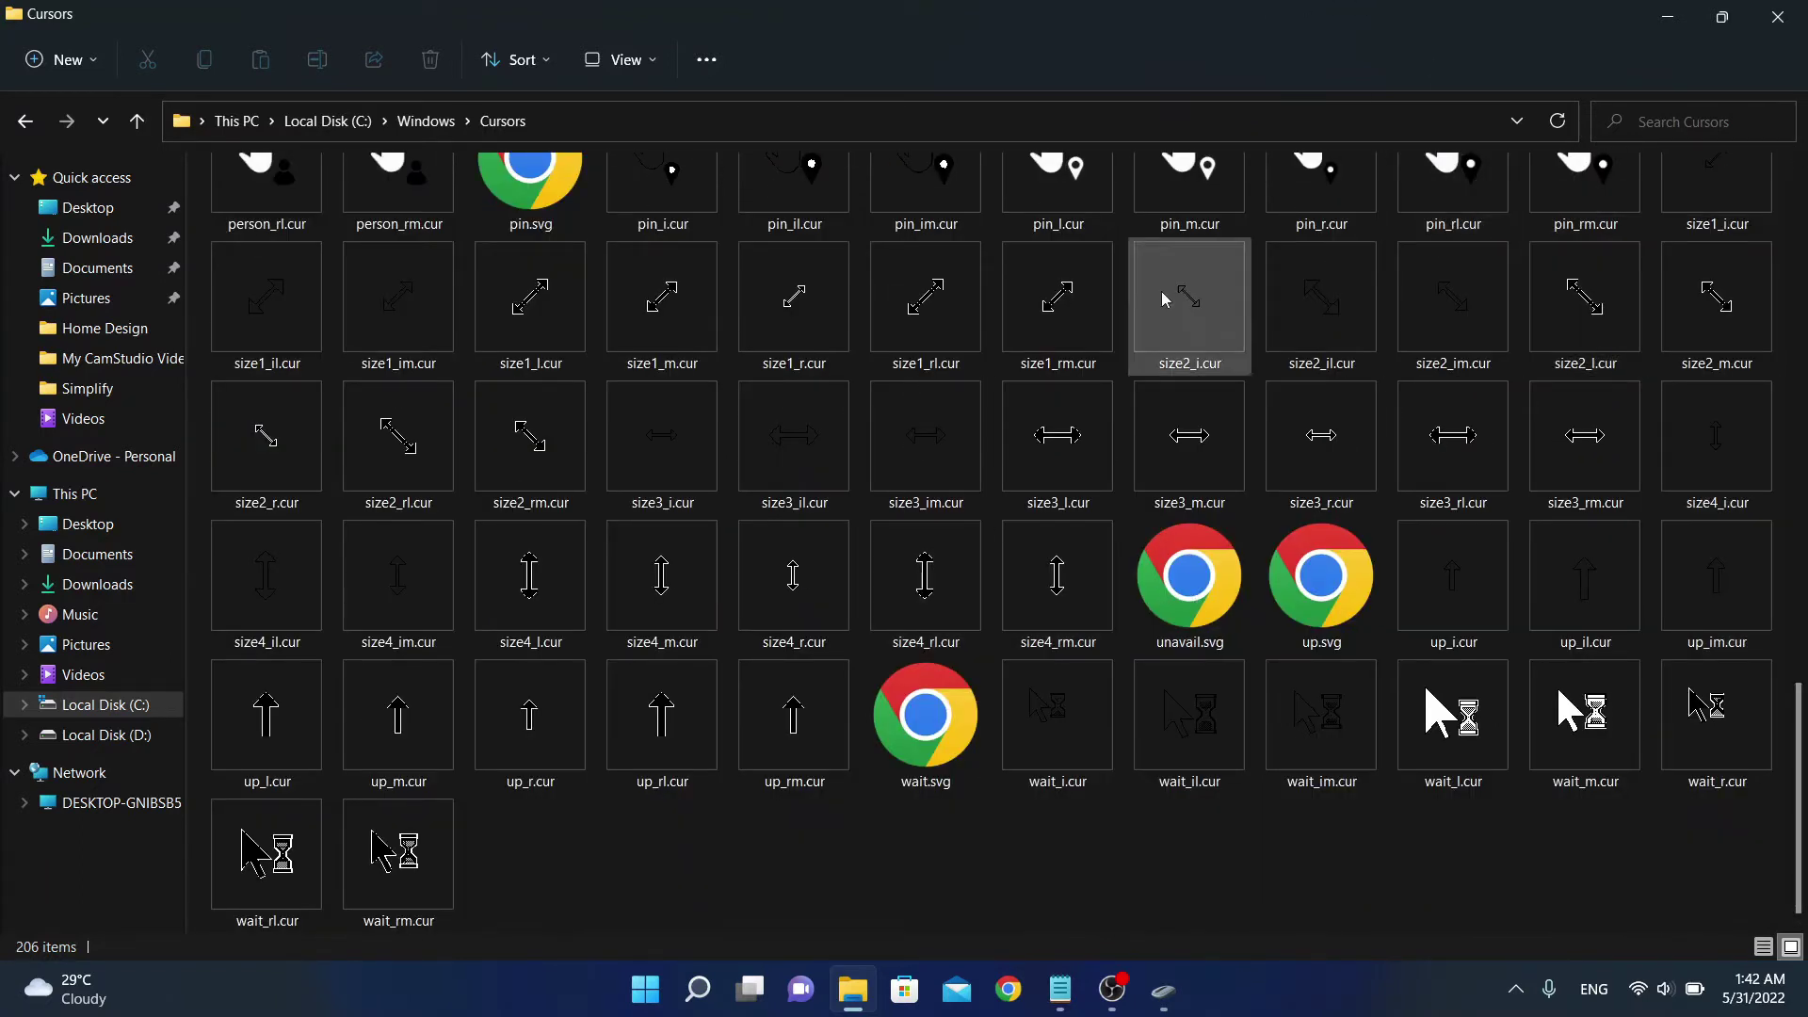
scroll(1337, 473, "up", 10)
scroll(1337, 473, "up", 6)
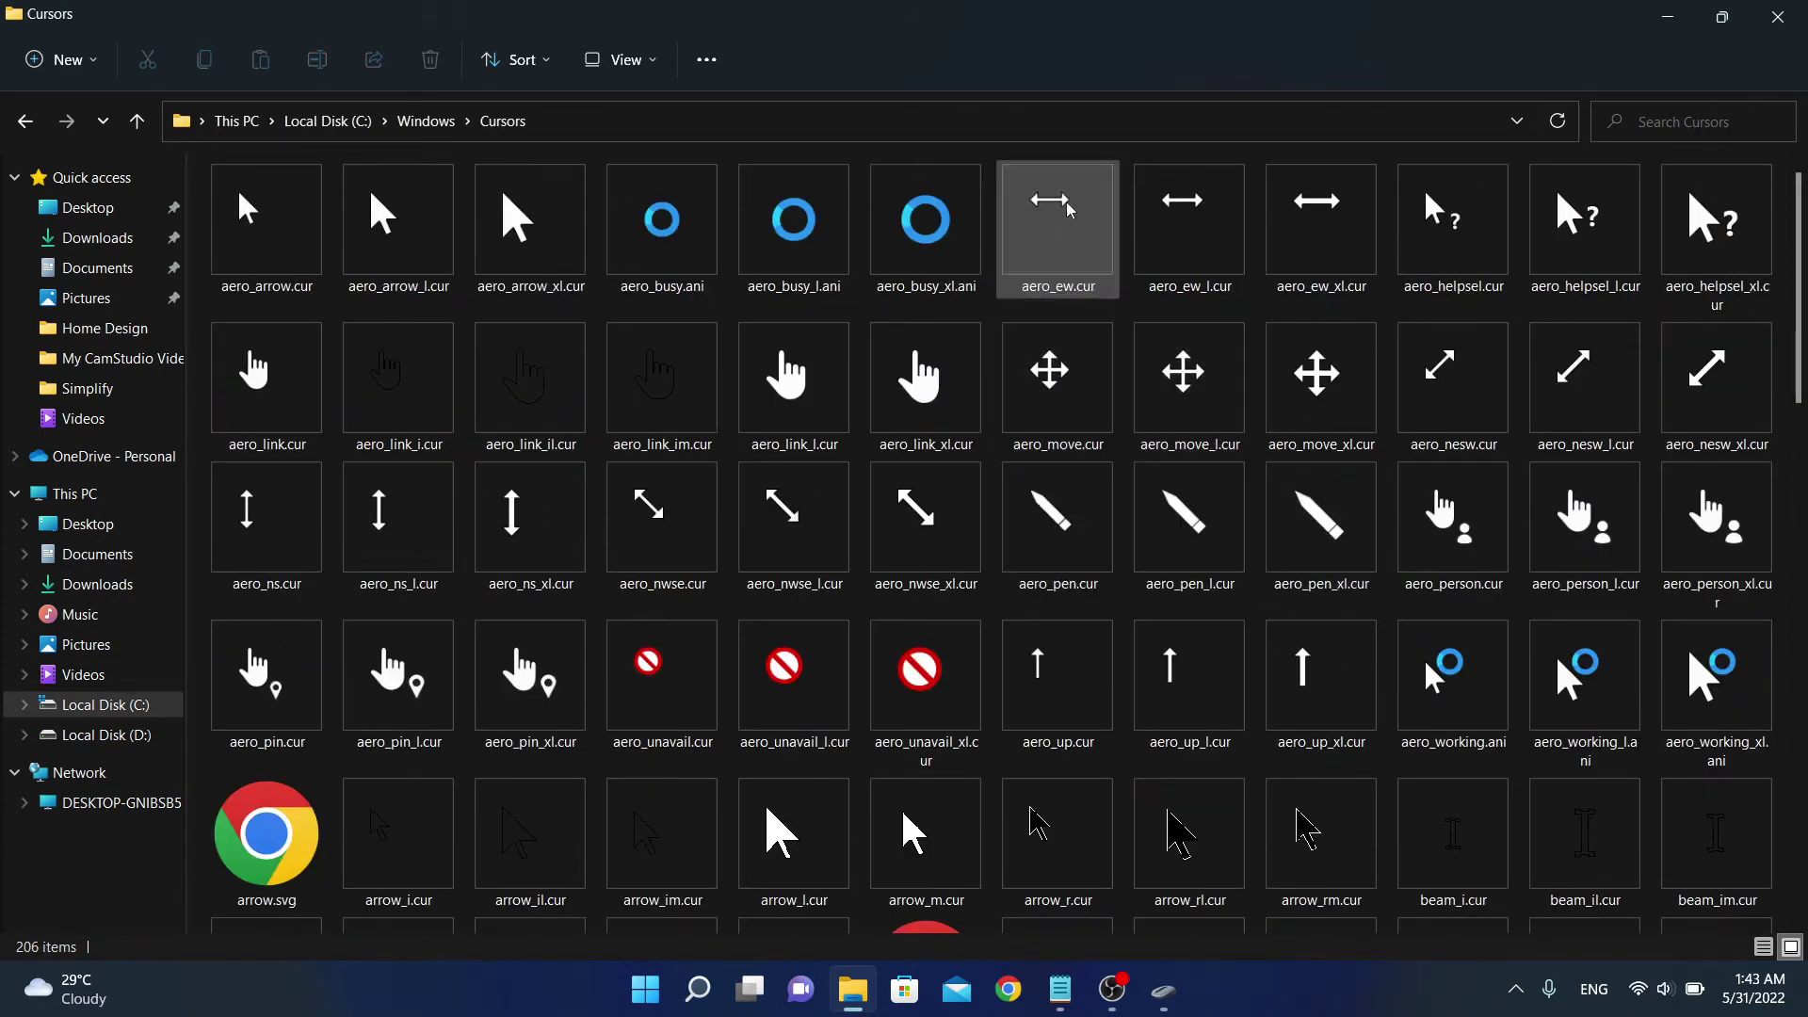
Close the Cursors folder and cancel both the cursor file browser and the Mouse Properties dialog.
left_click(1776, 17)
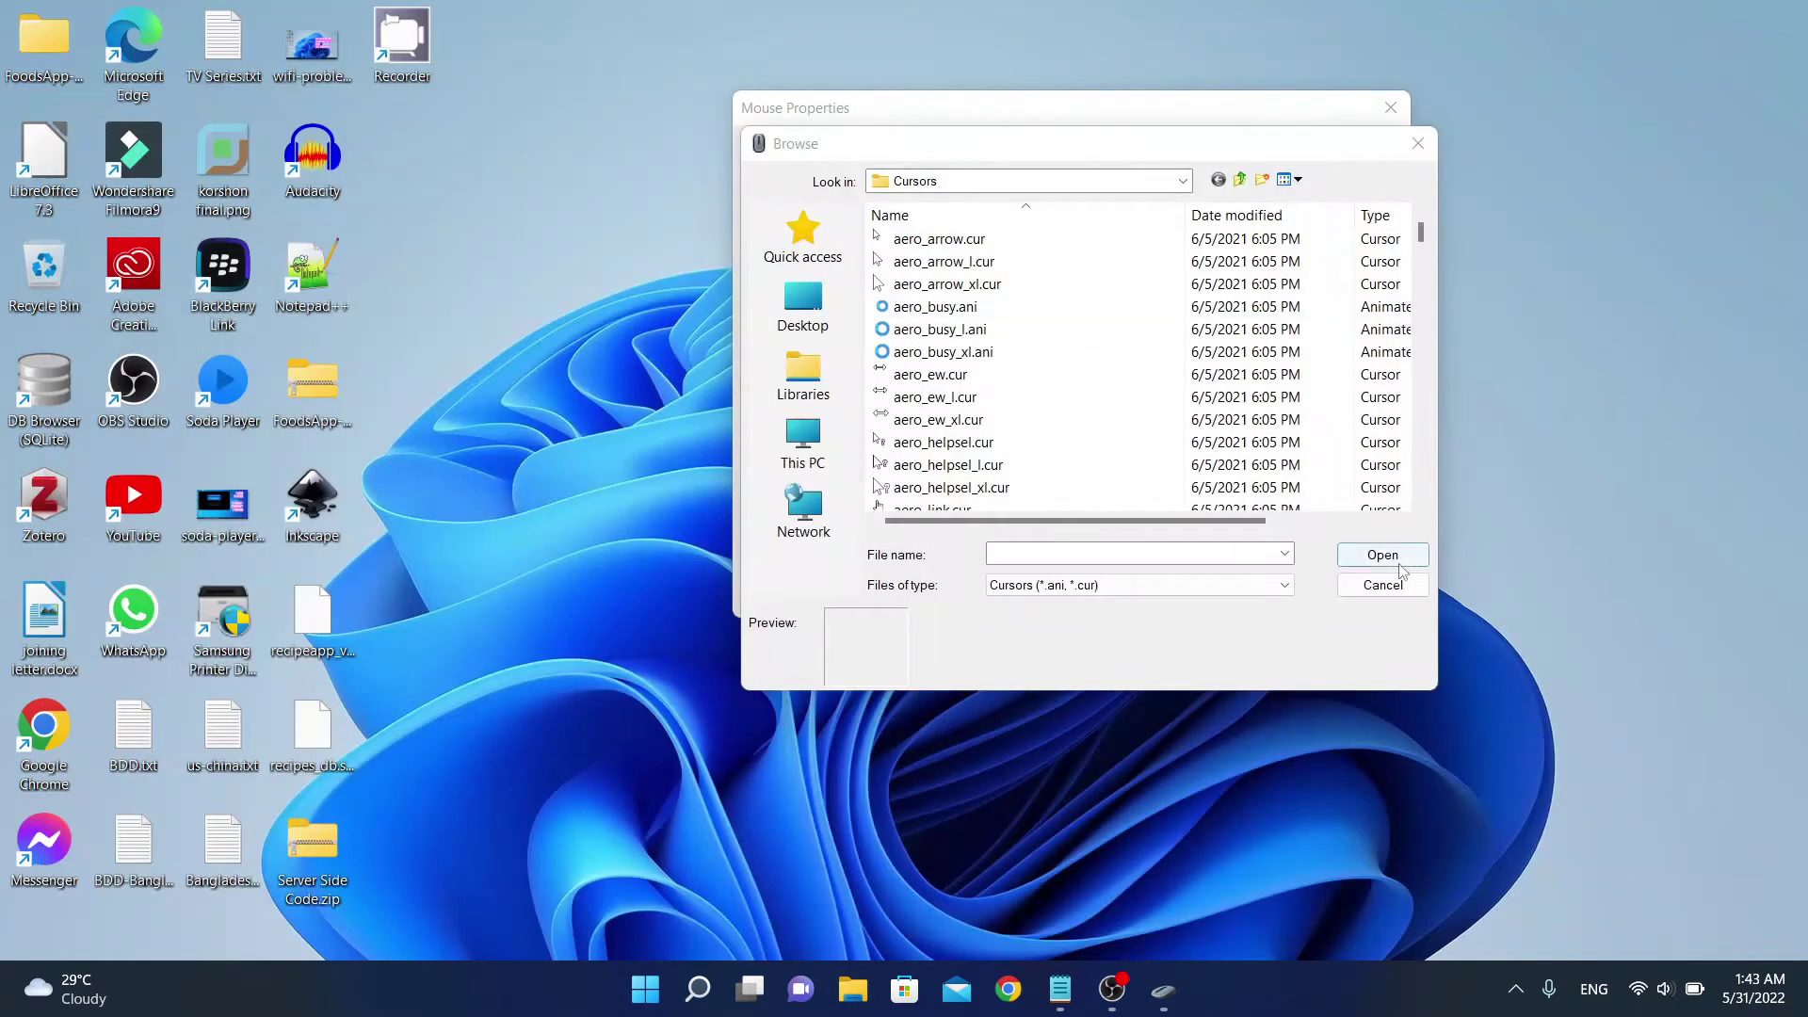
left_click(1380, 587)
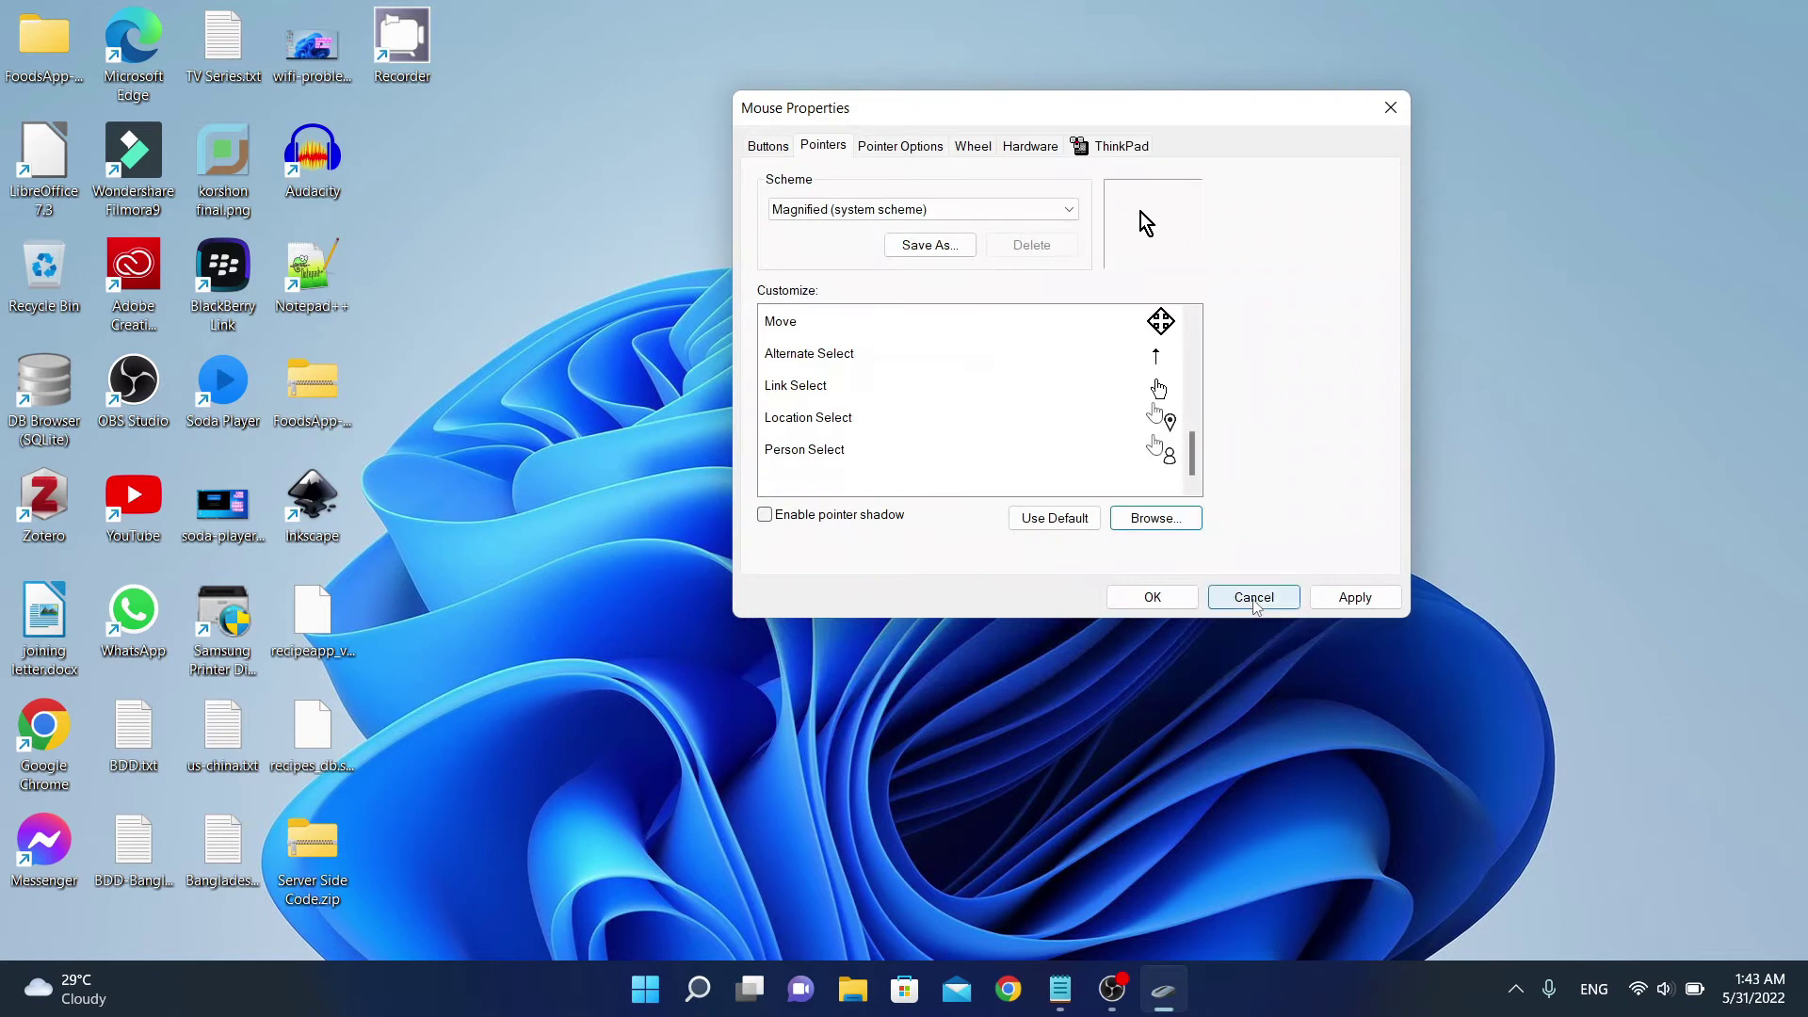
left_click(1242, 596)
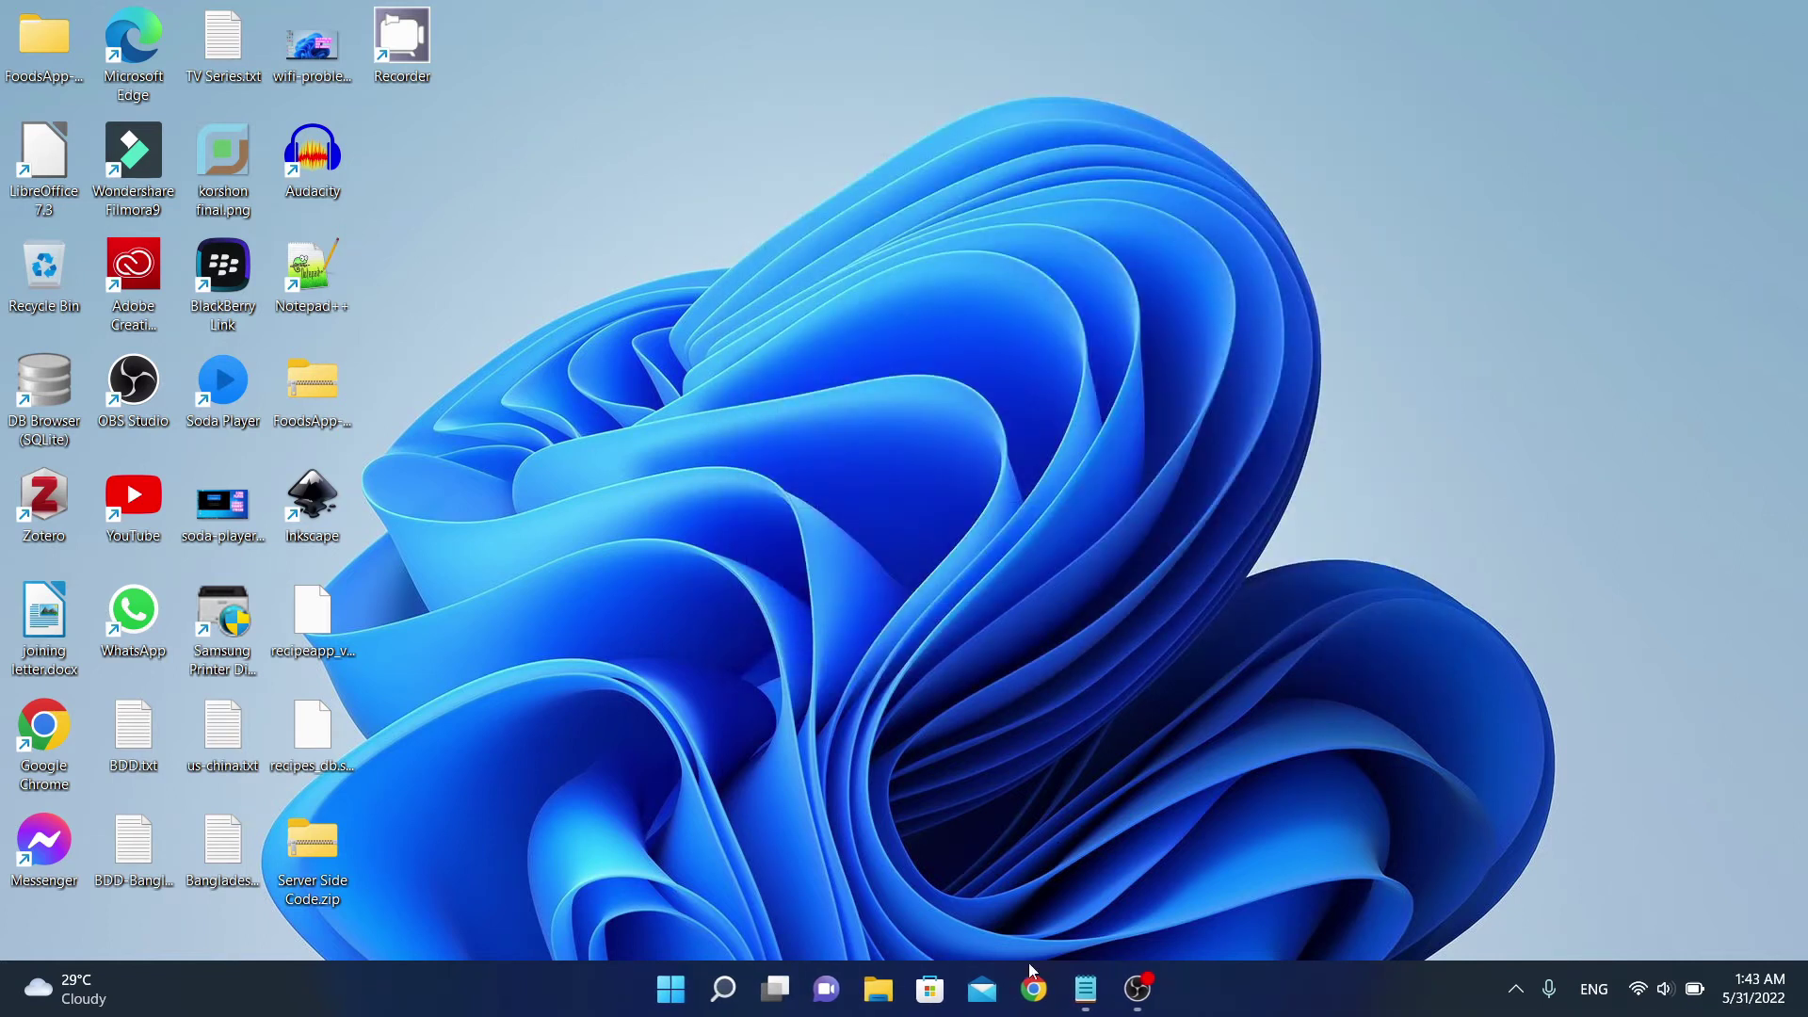
Switch to Chrome and open the website rw-designer.com.
left_click(1033, 989)
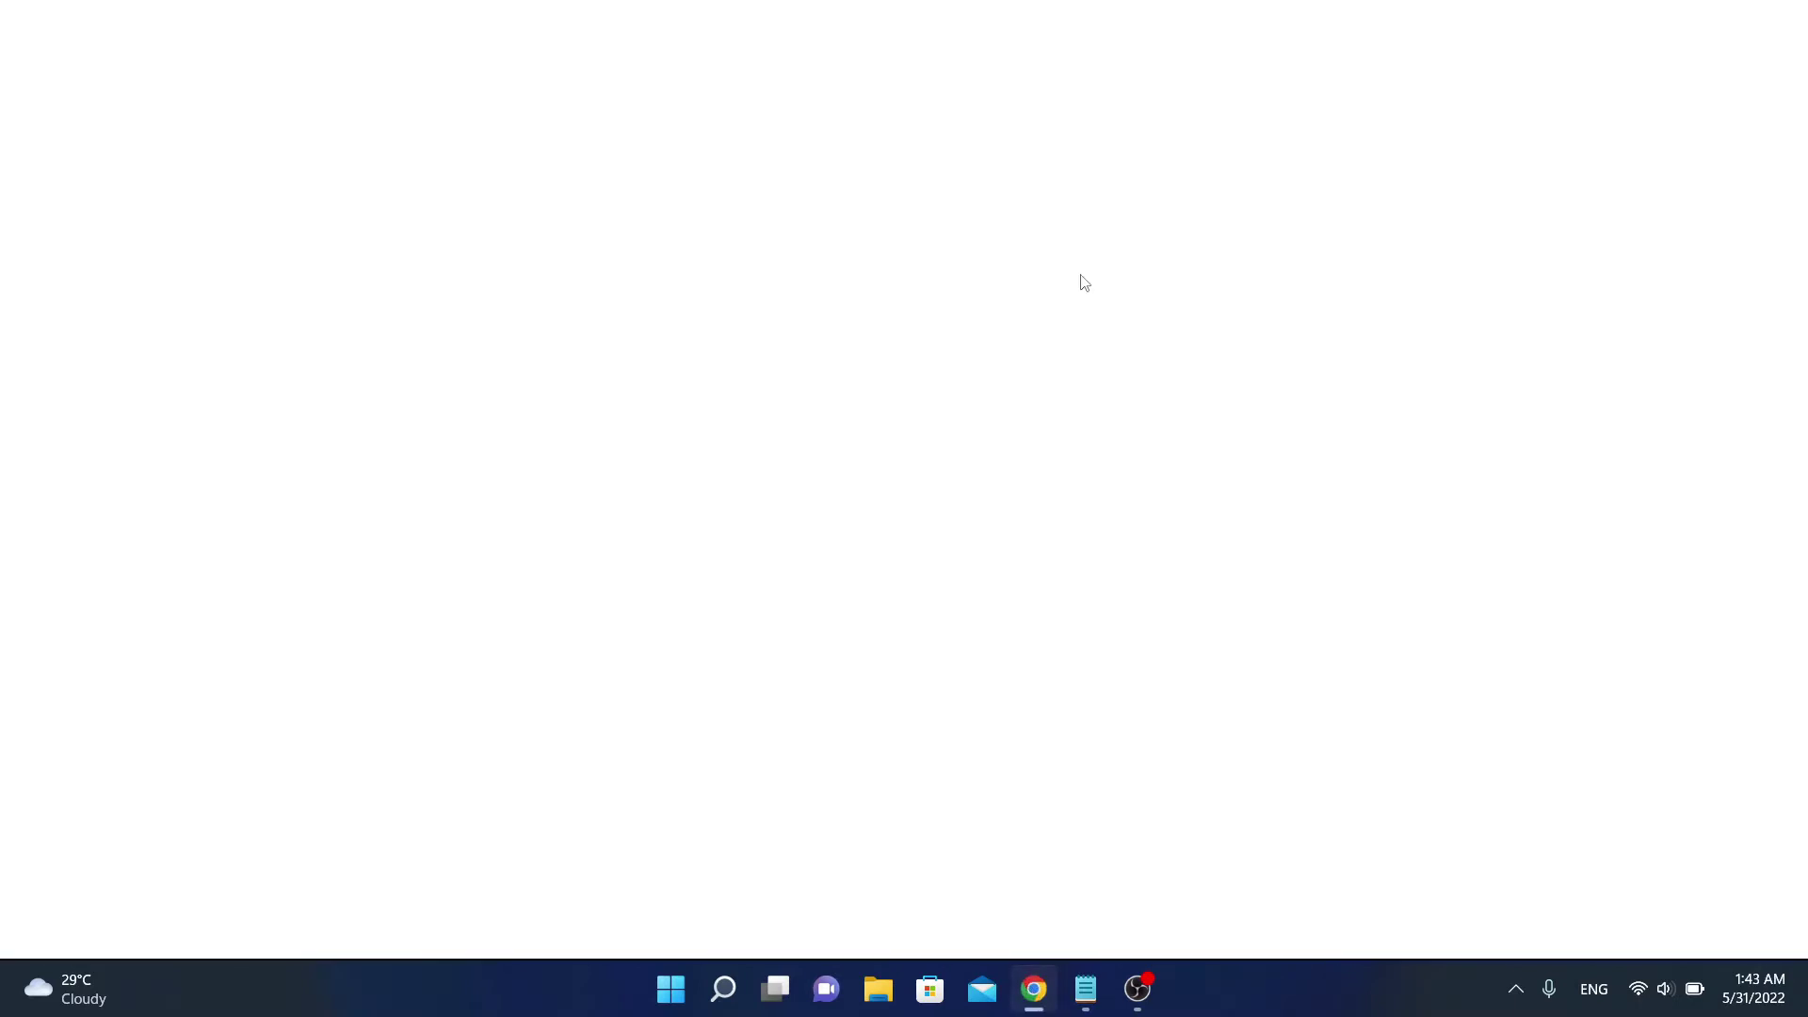
left_click(1073, 57)
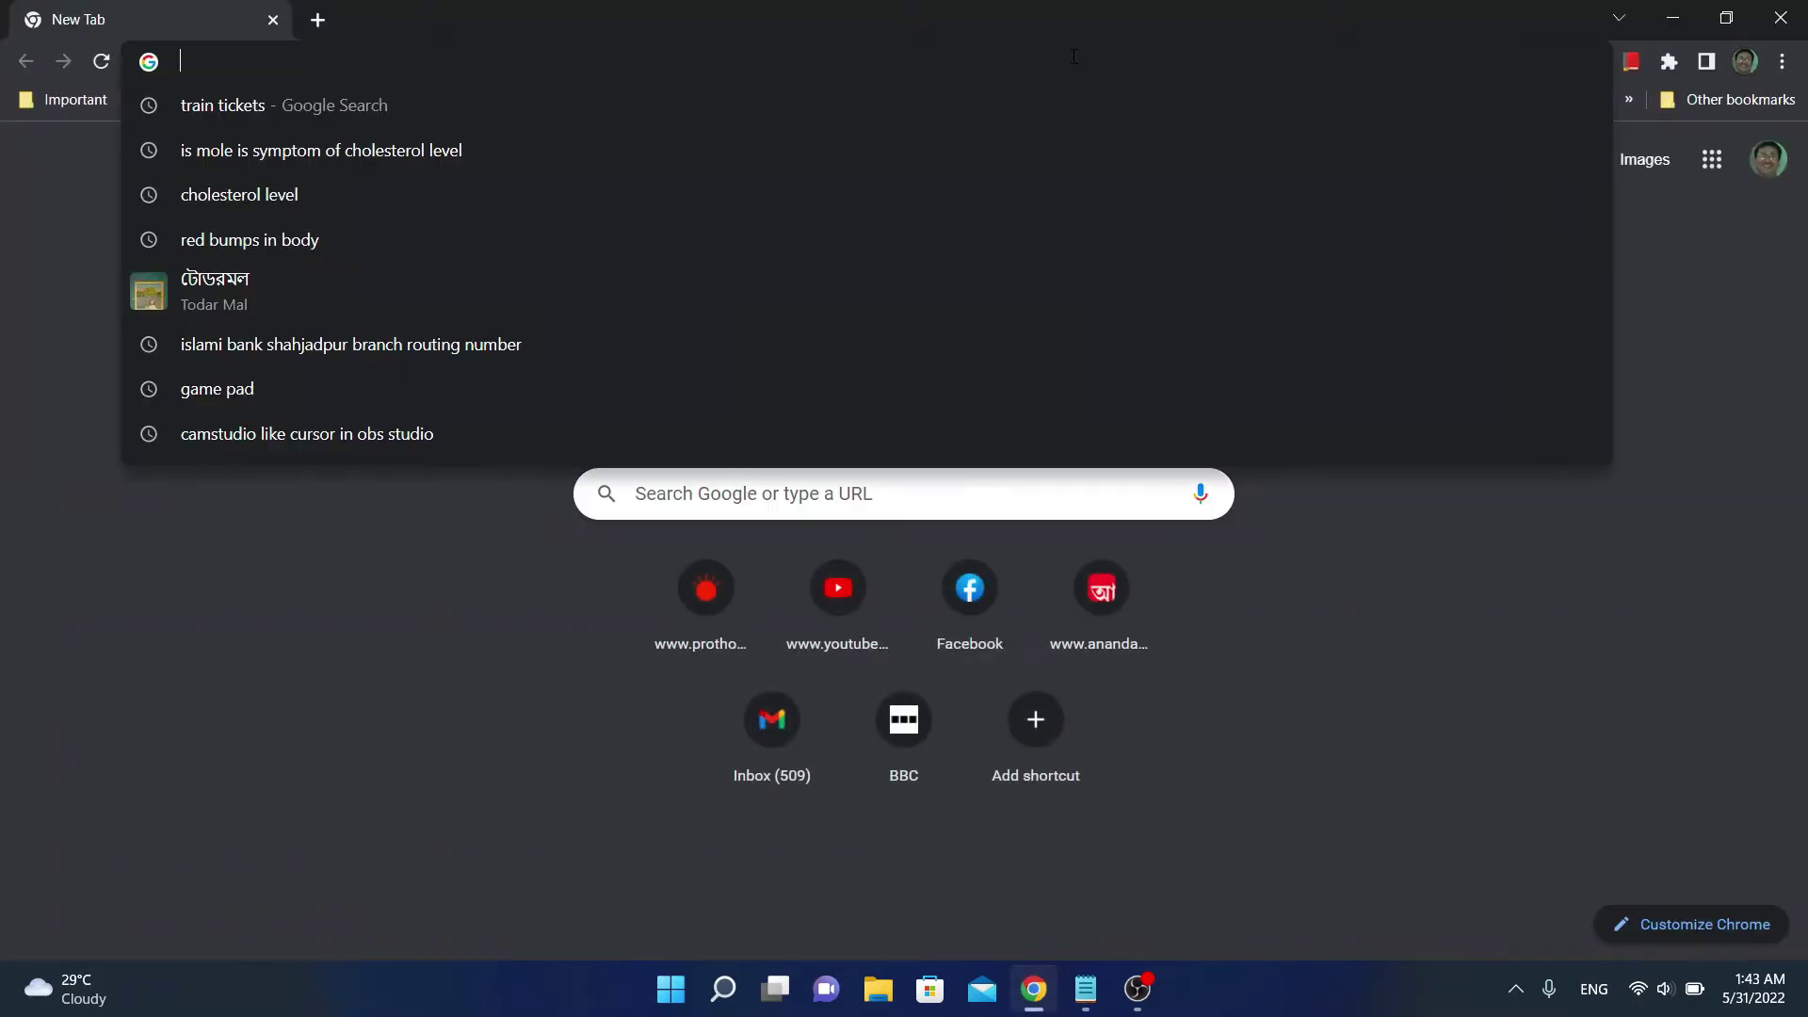
type("rw")
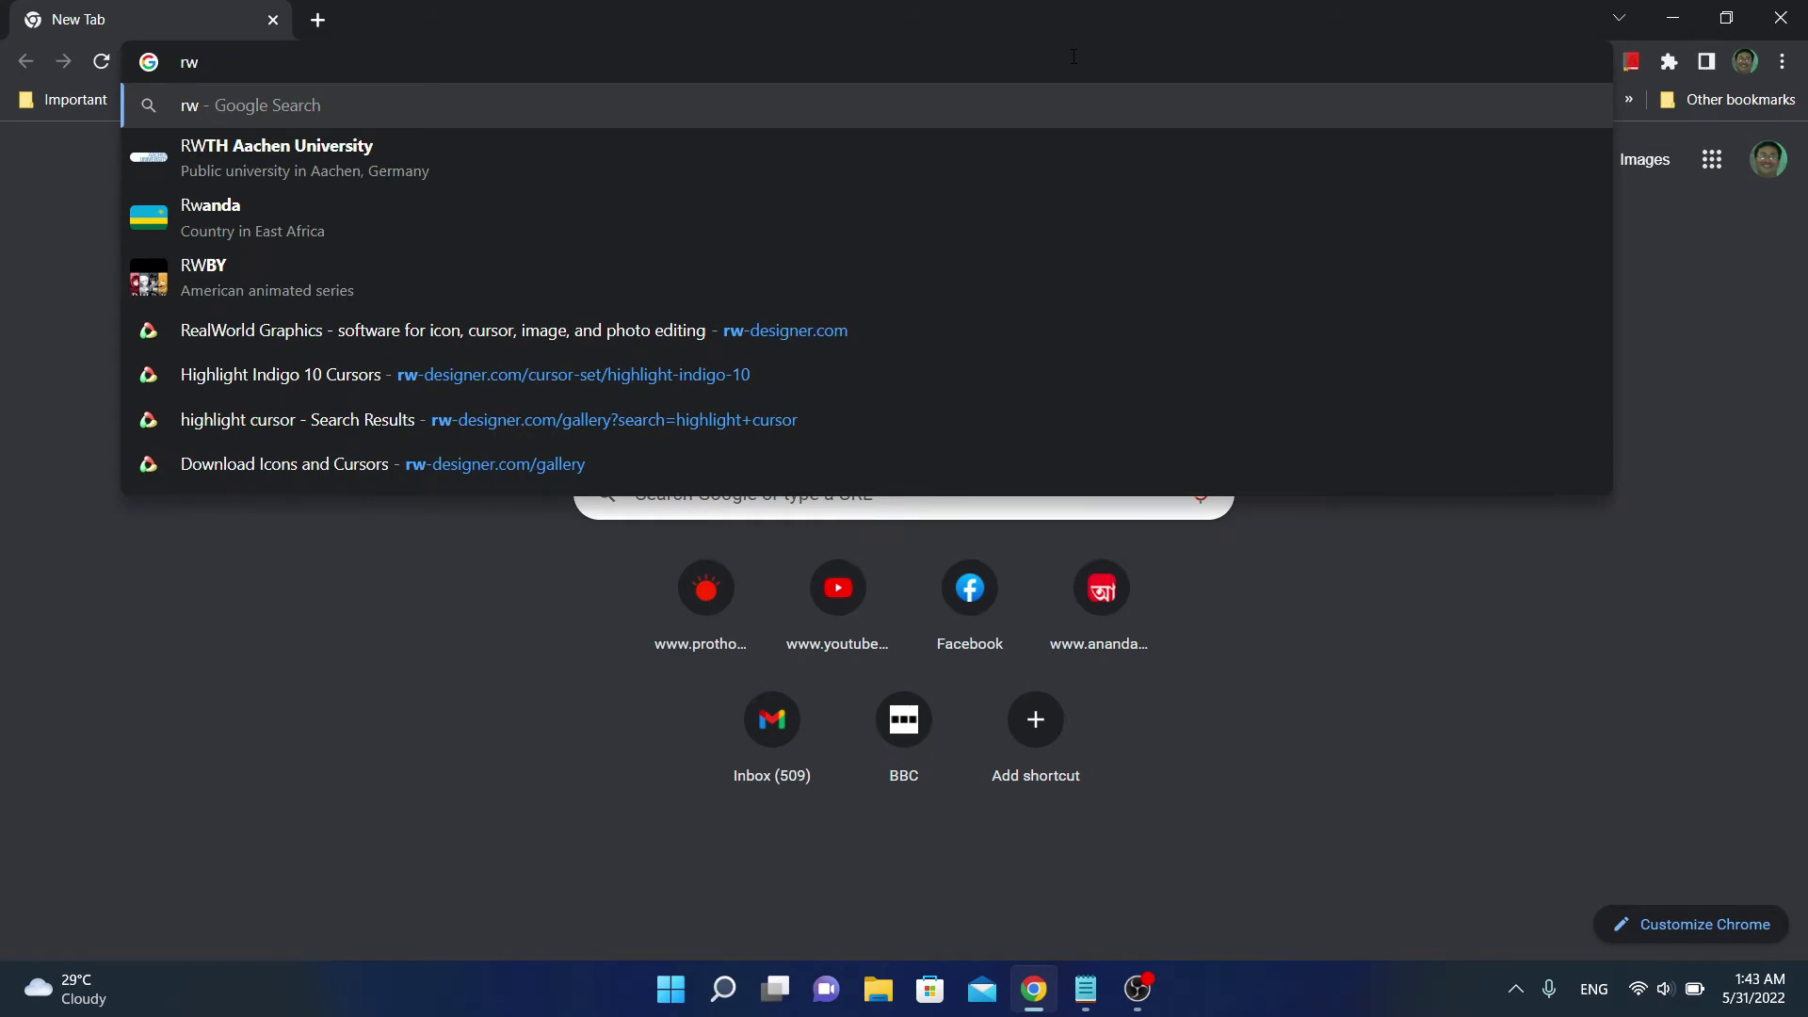
type("-desi")
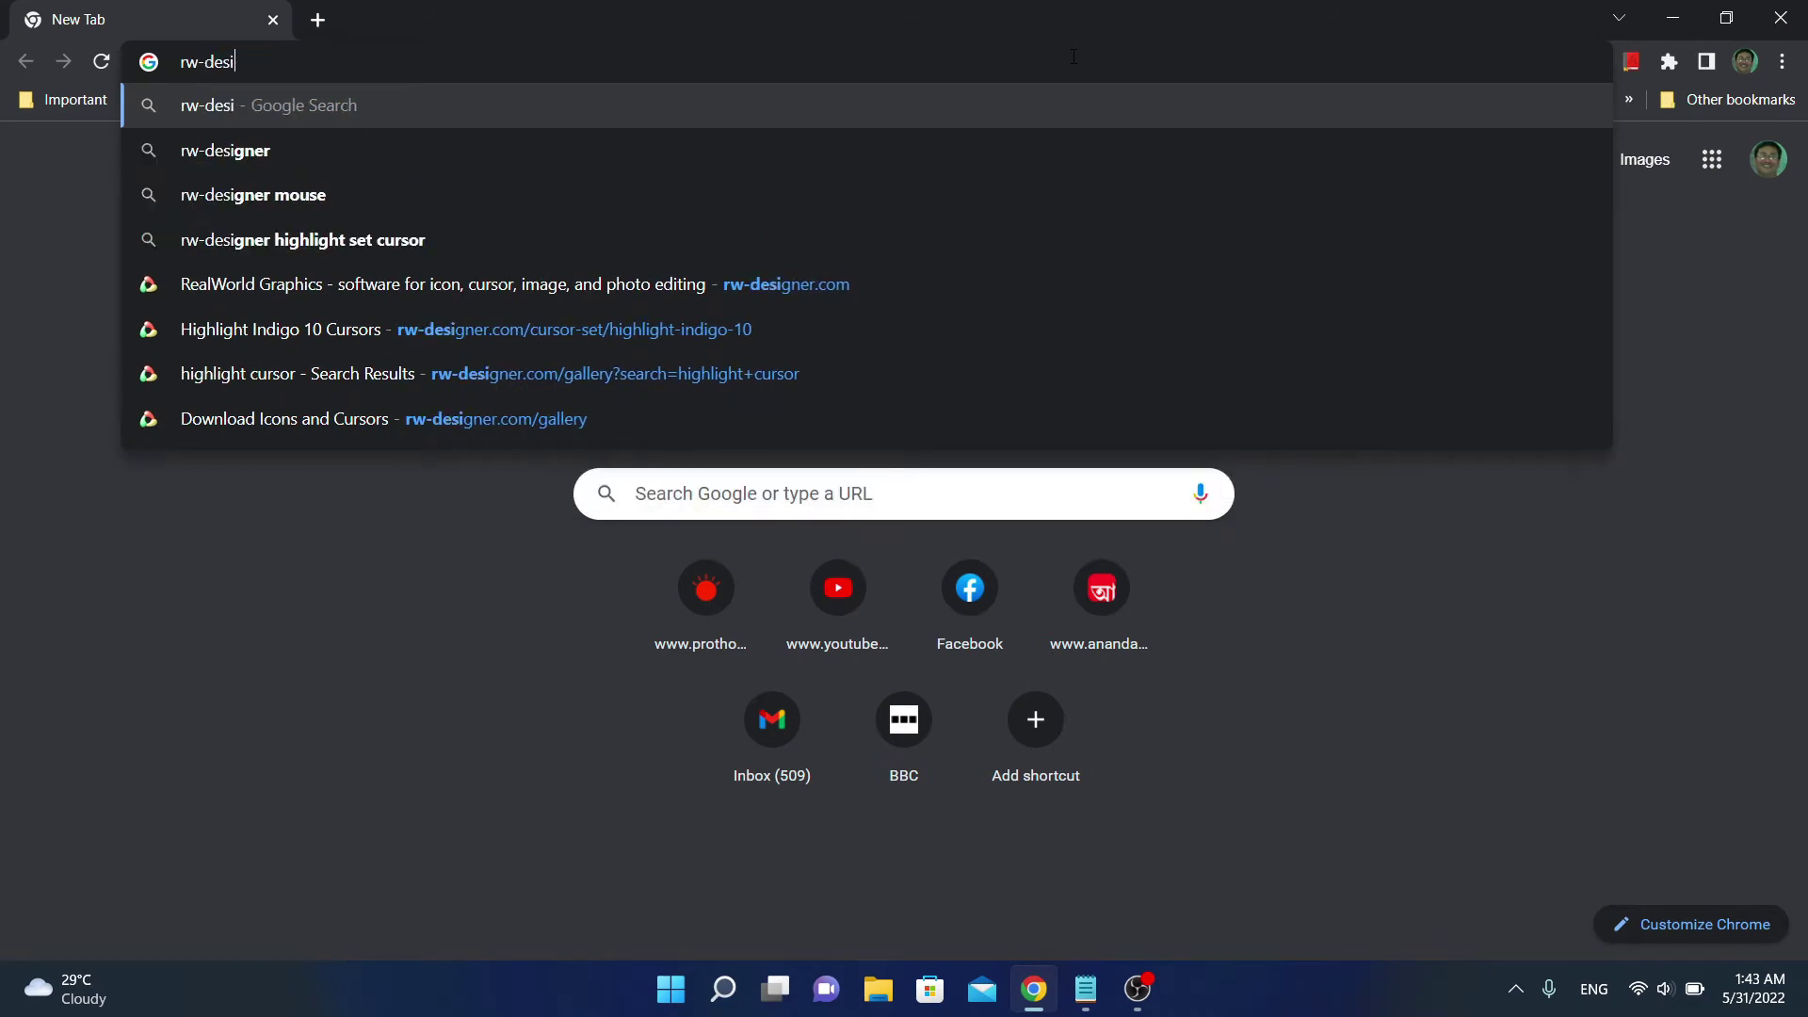
type("gnerr")
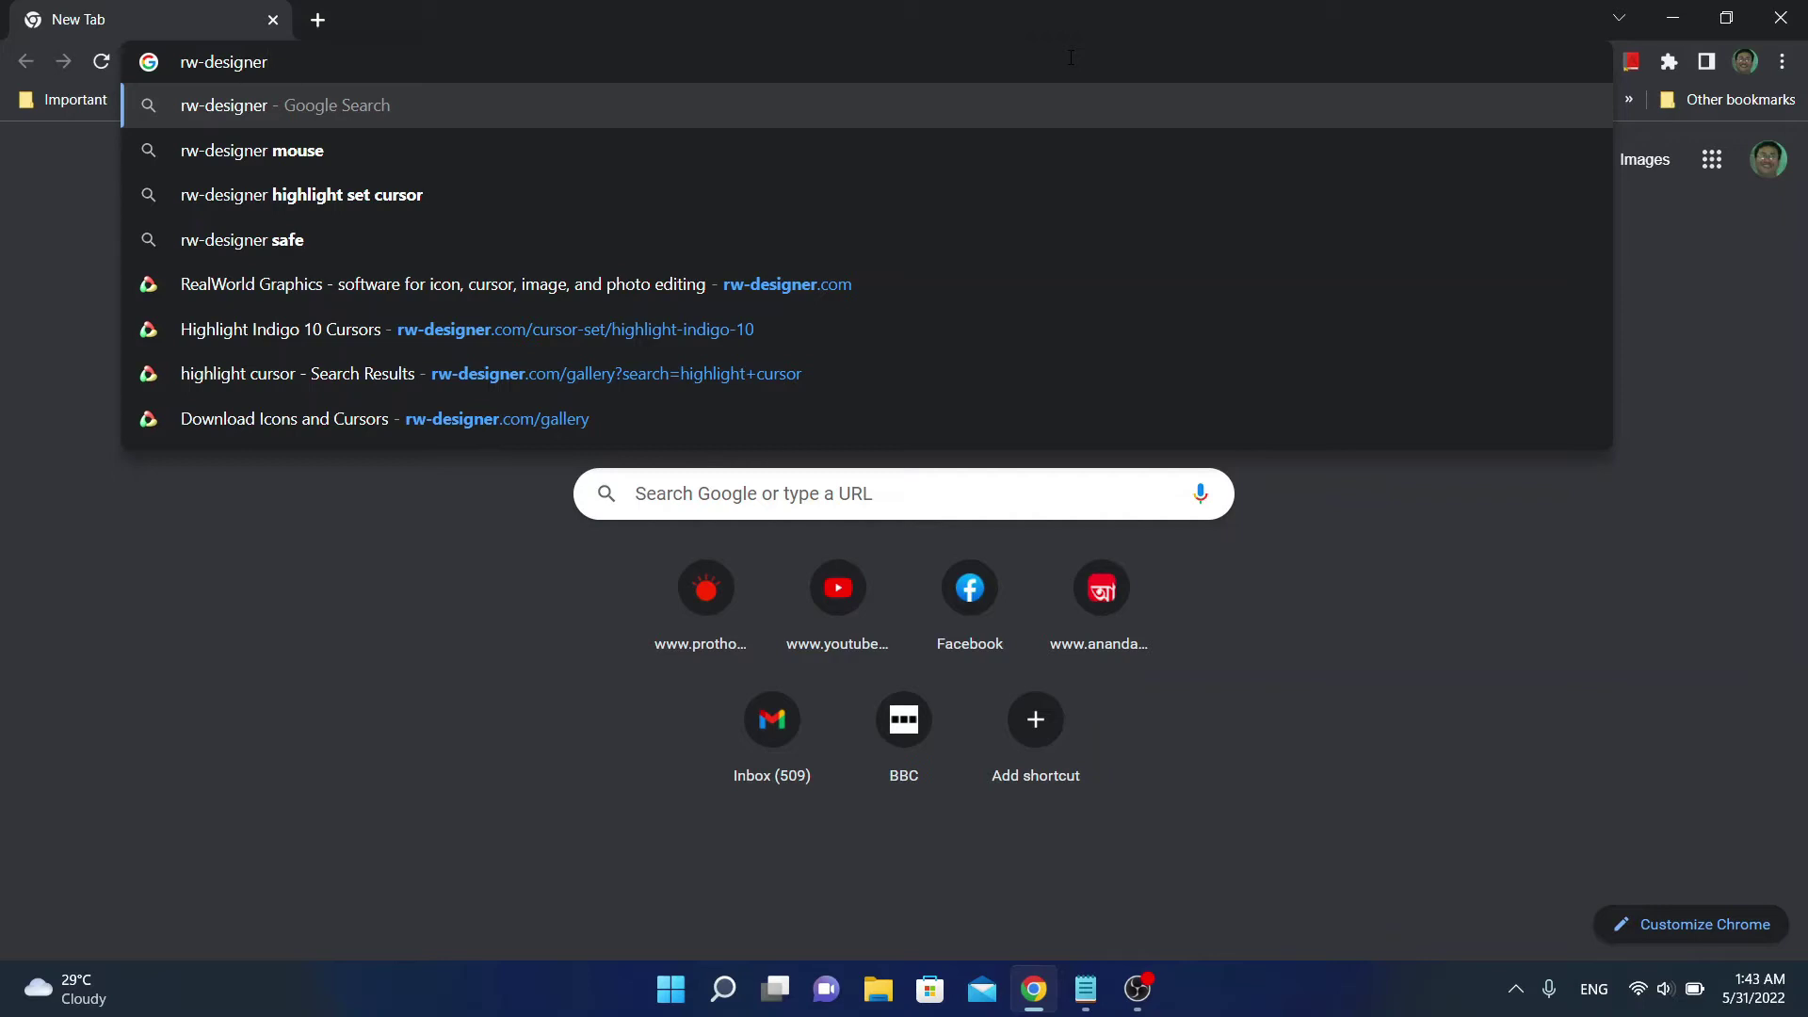
type(".com")
key("Return")
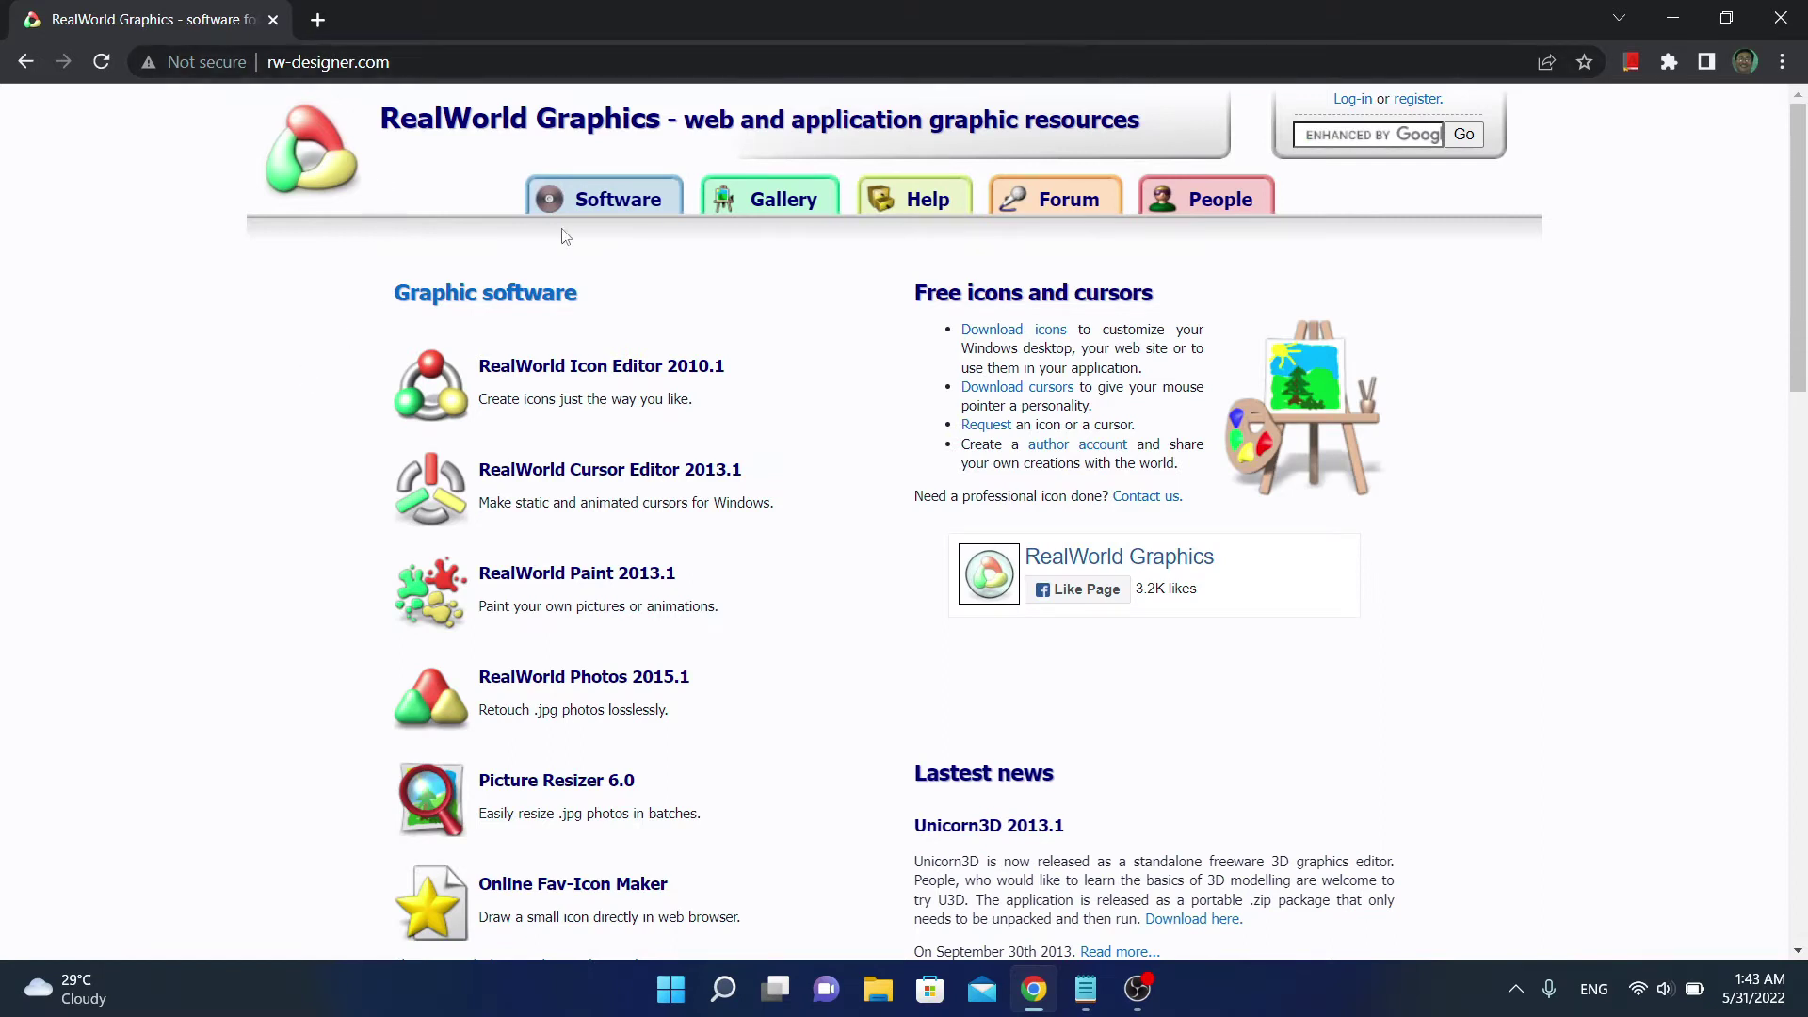
Search the site's icon and cursor gallery for "highlight cursor".
left_click(780, 209)
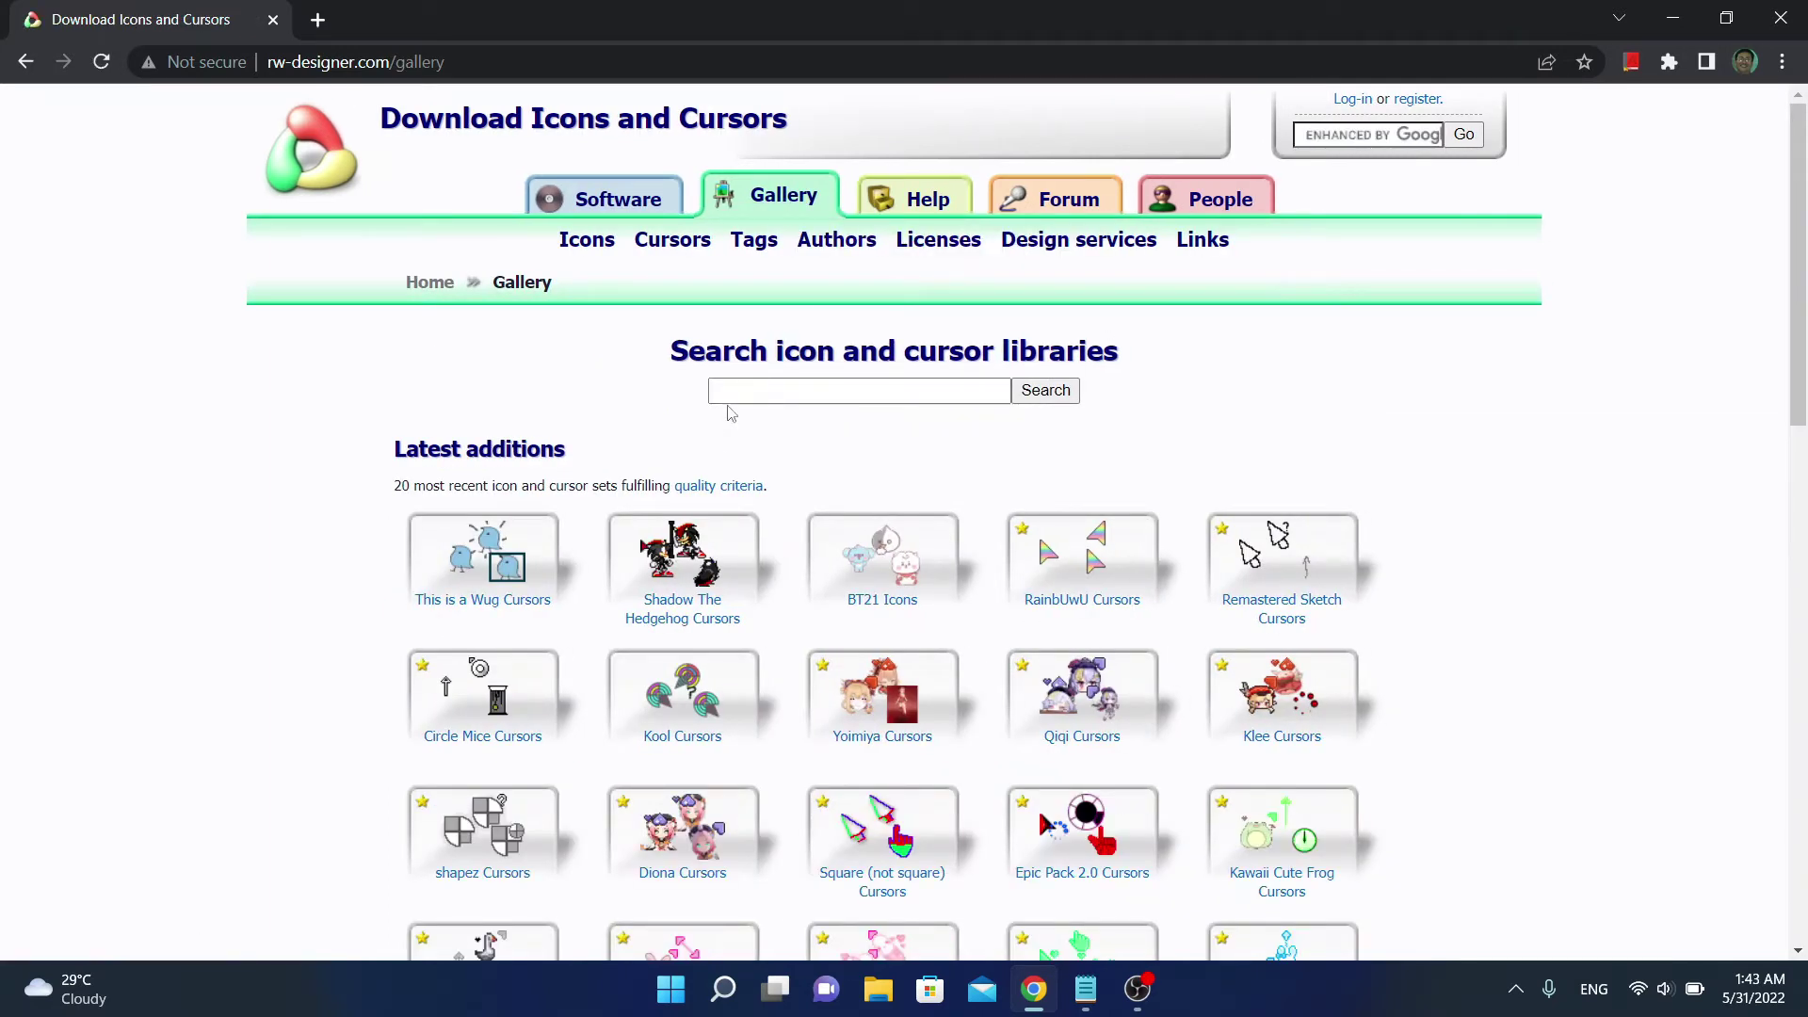
left_click(990, 390)
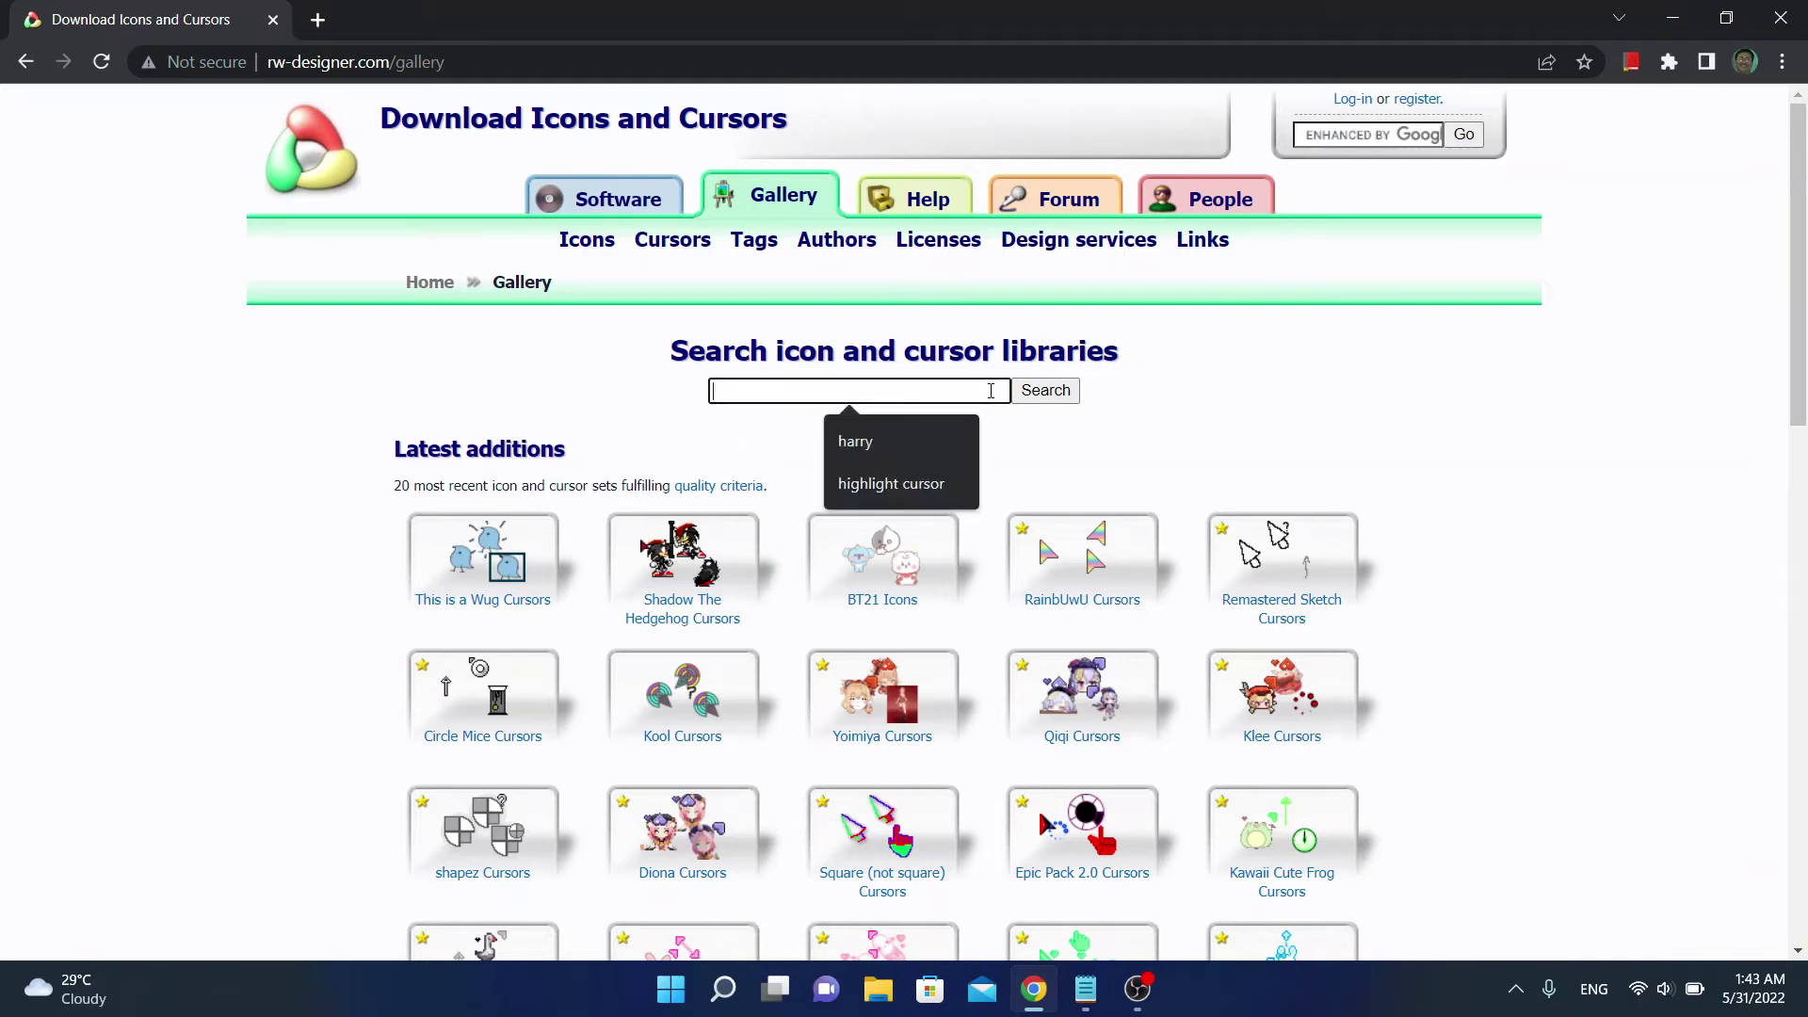
type("highli")
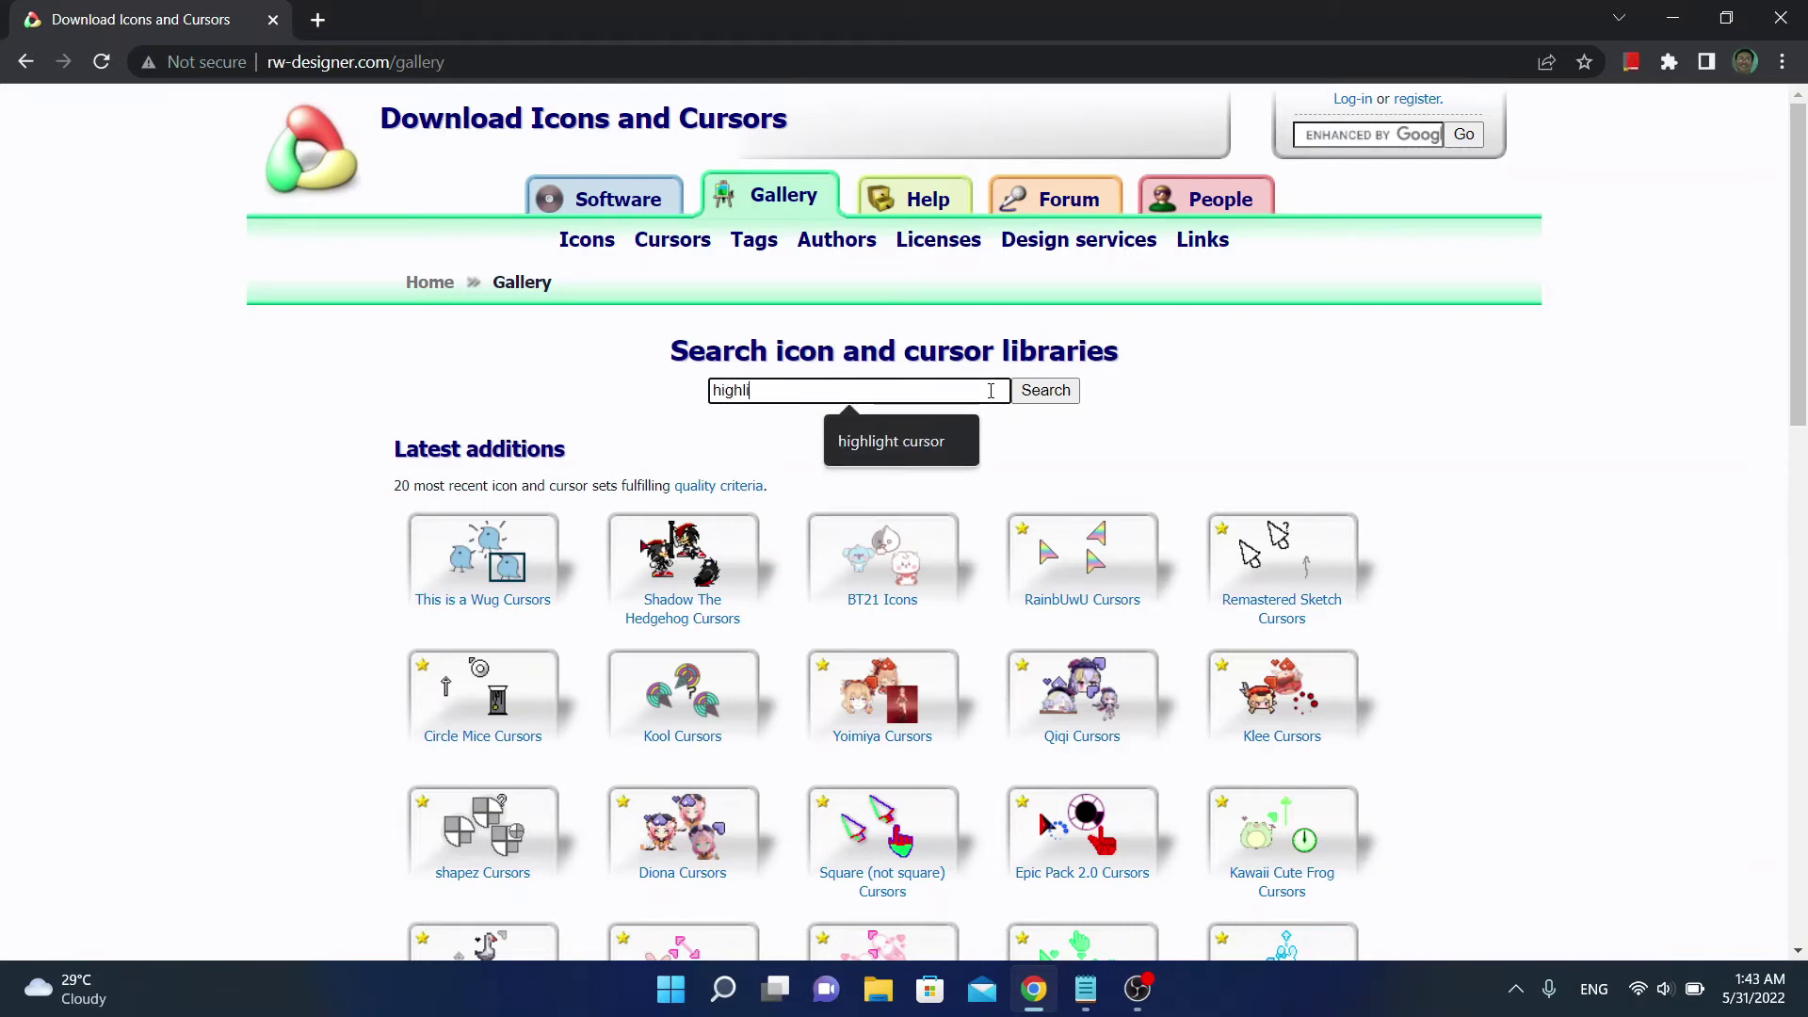
type("ght cursor")
left_click(1045, 393)
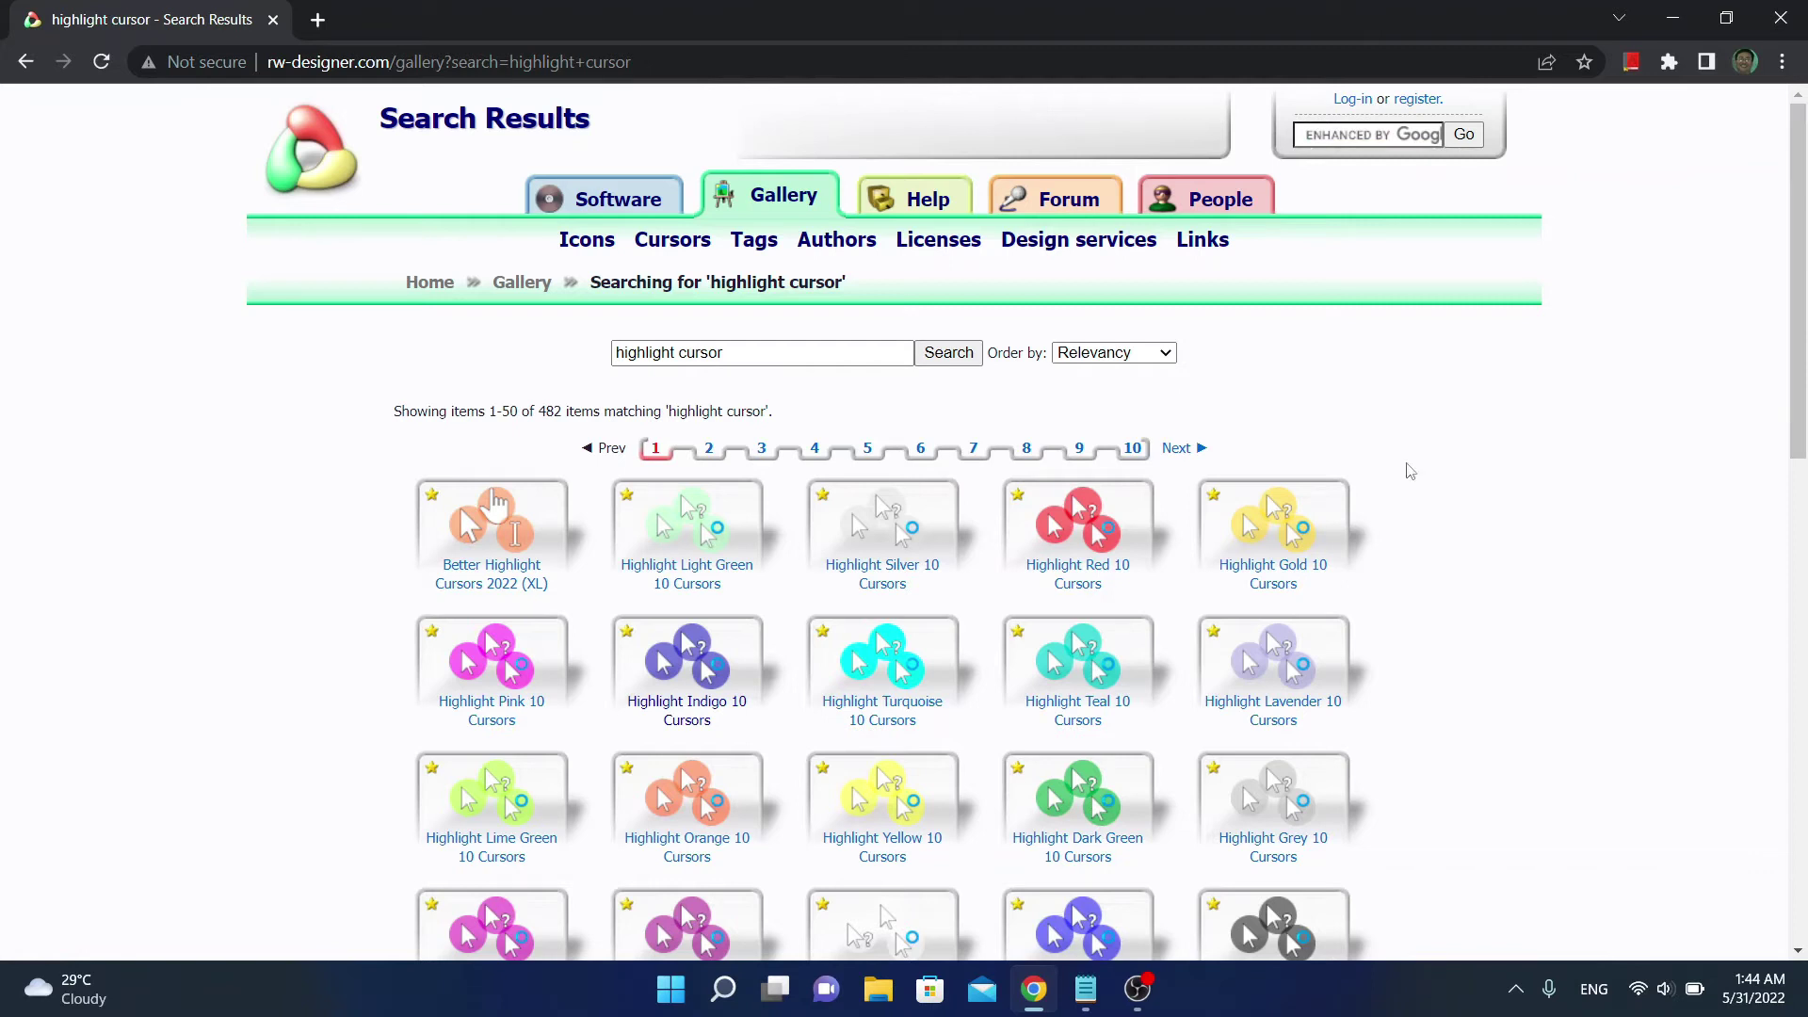
Open the Highlight Indigo 10 cursor set and download its Normal Select.cur file.
left_click(678, 694)
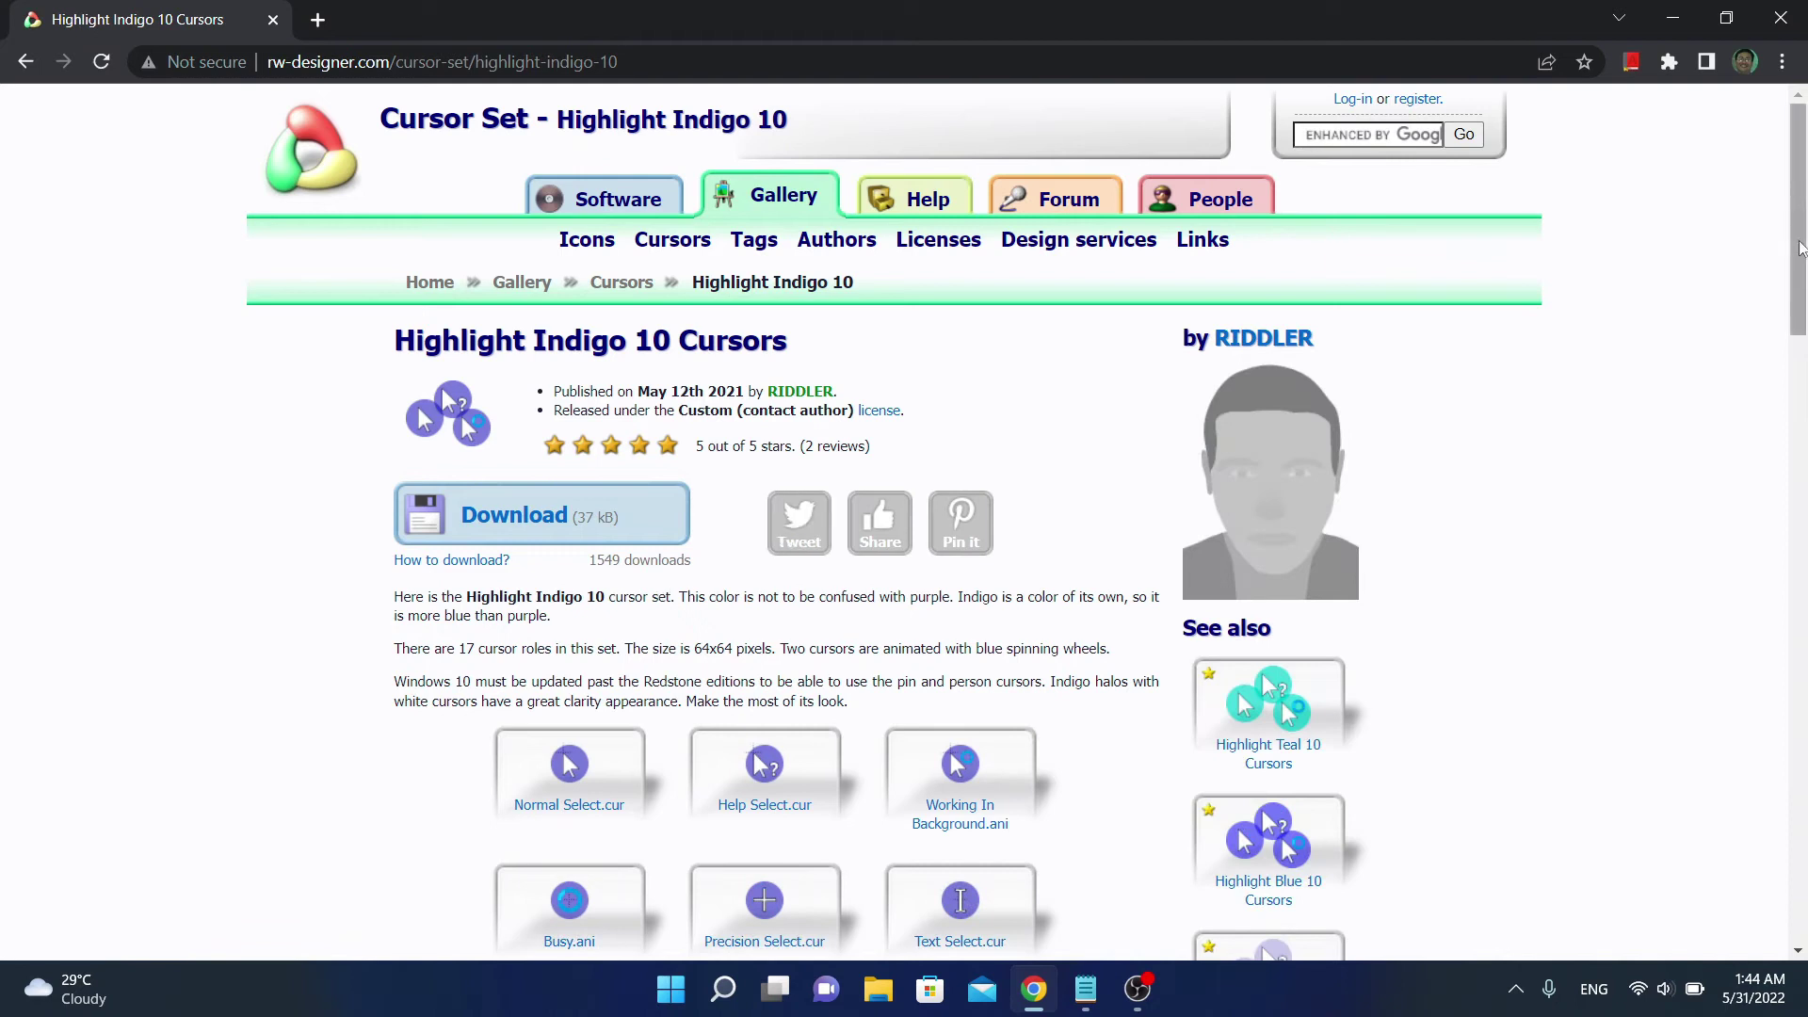
scroll(1801, 246, "down", 3)
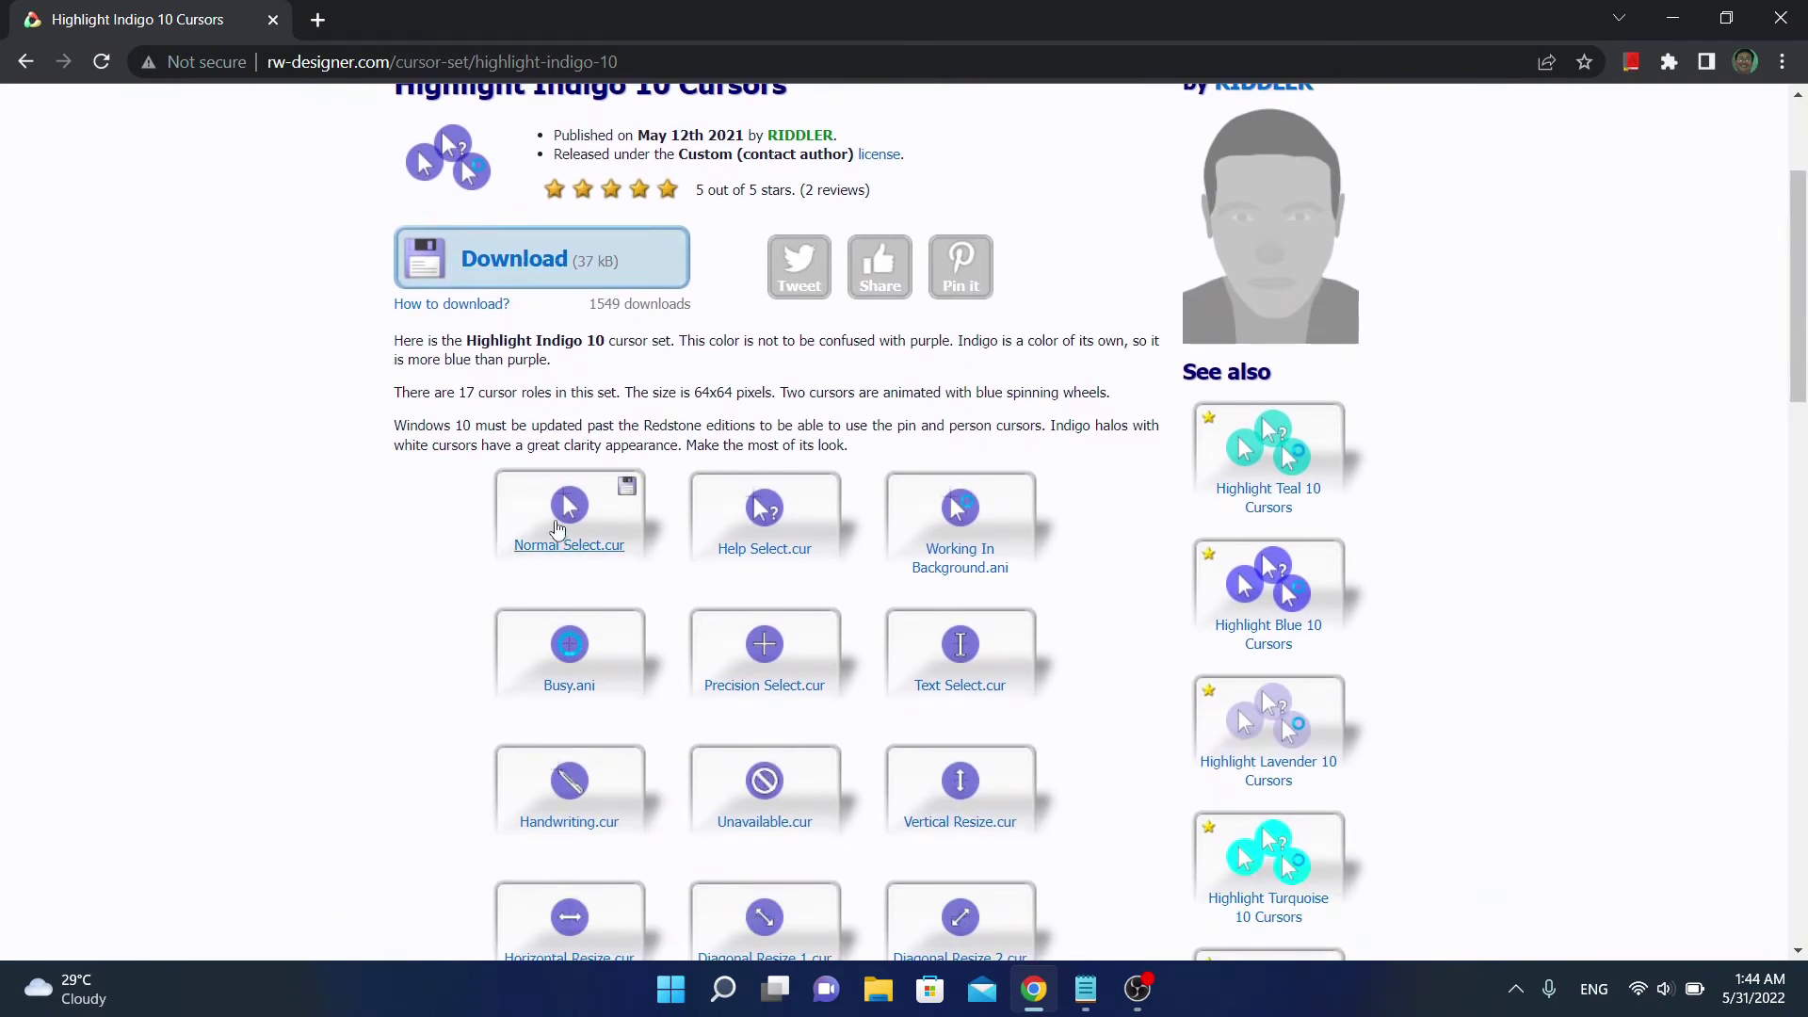
left_click(628, 491)
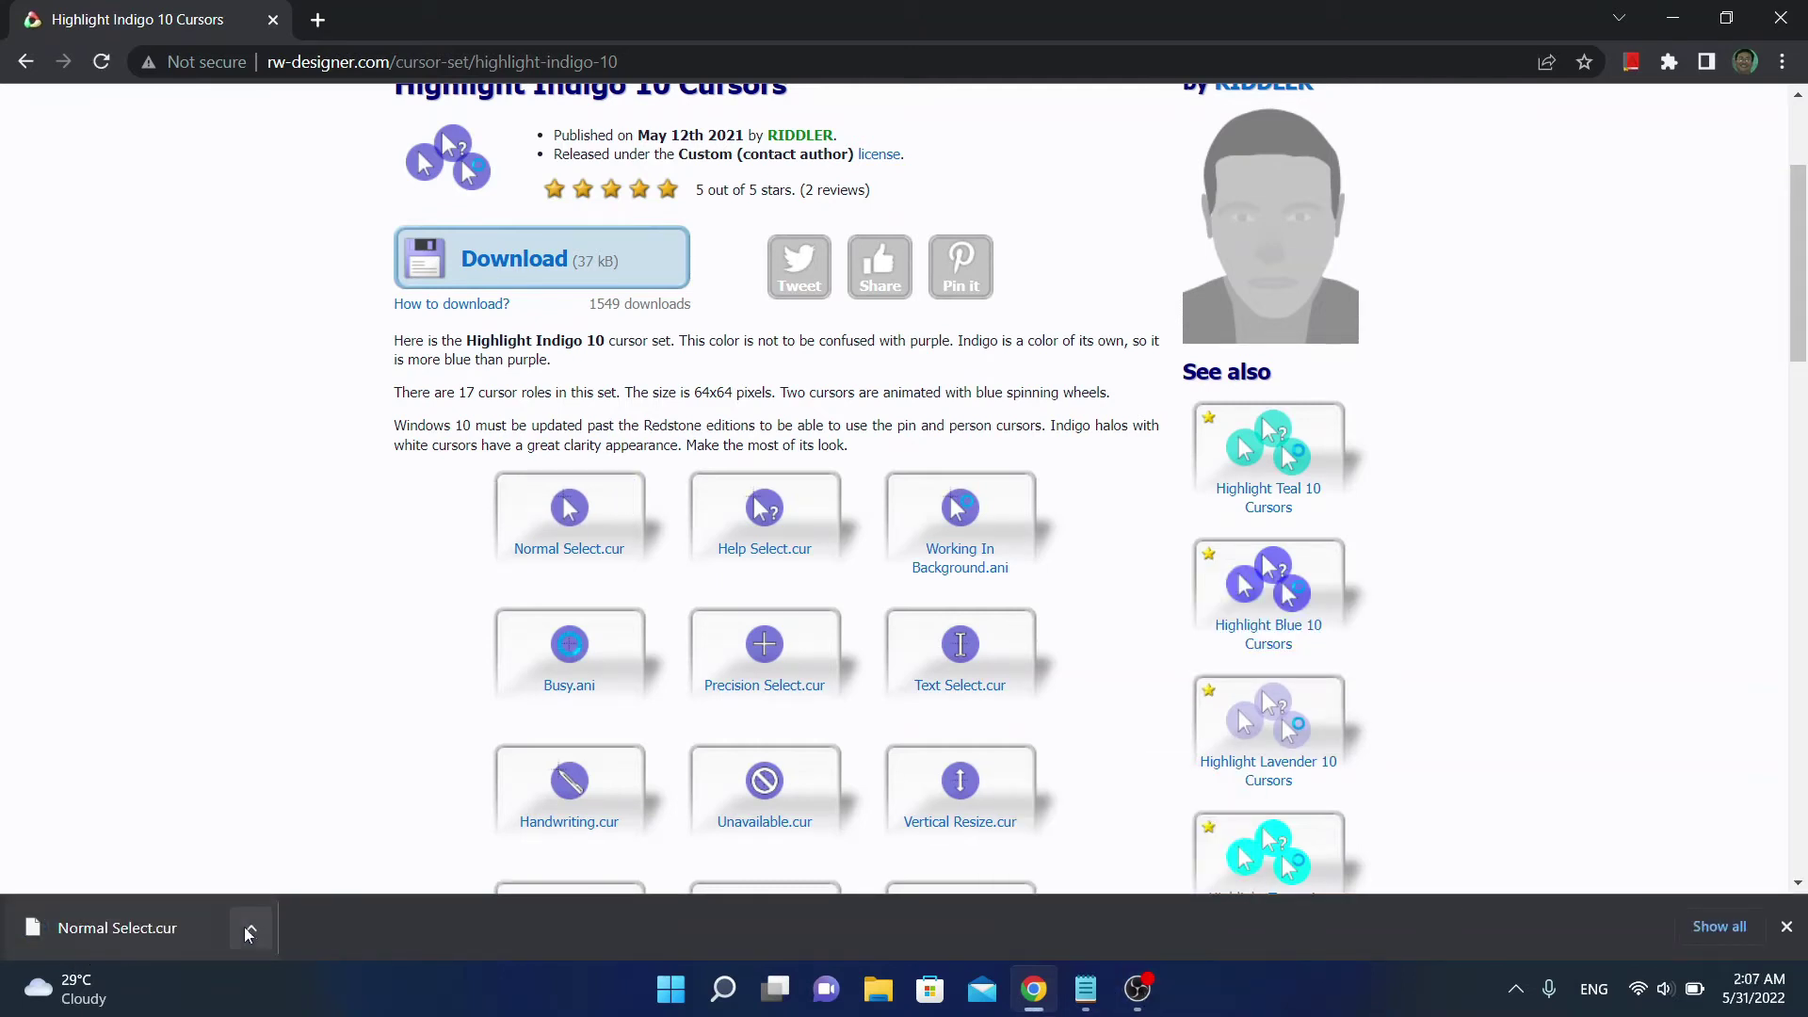
Show the downloaded Normal Select.cur file in its folder and minimise the open windows.
left_click(247, 928)
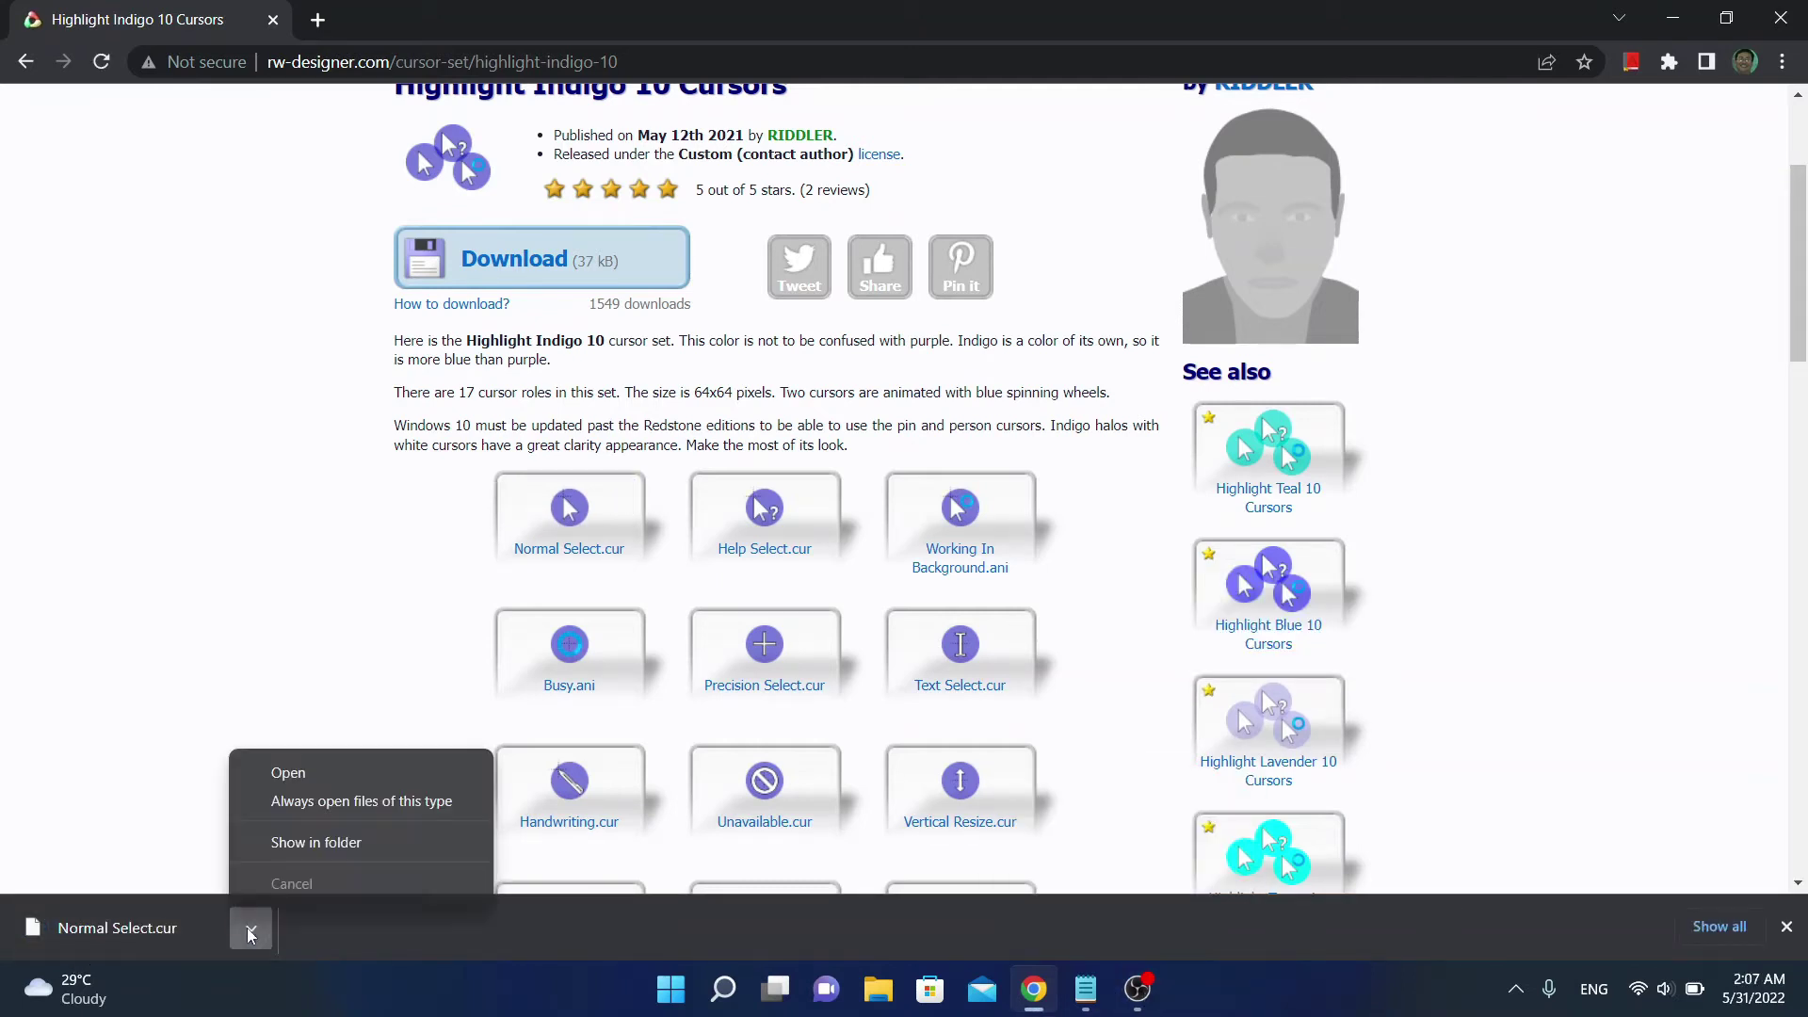
left_click(293, 841)
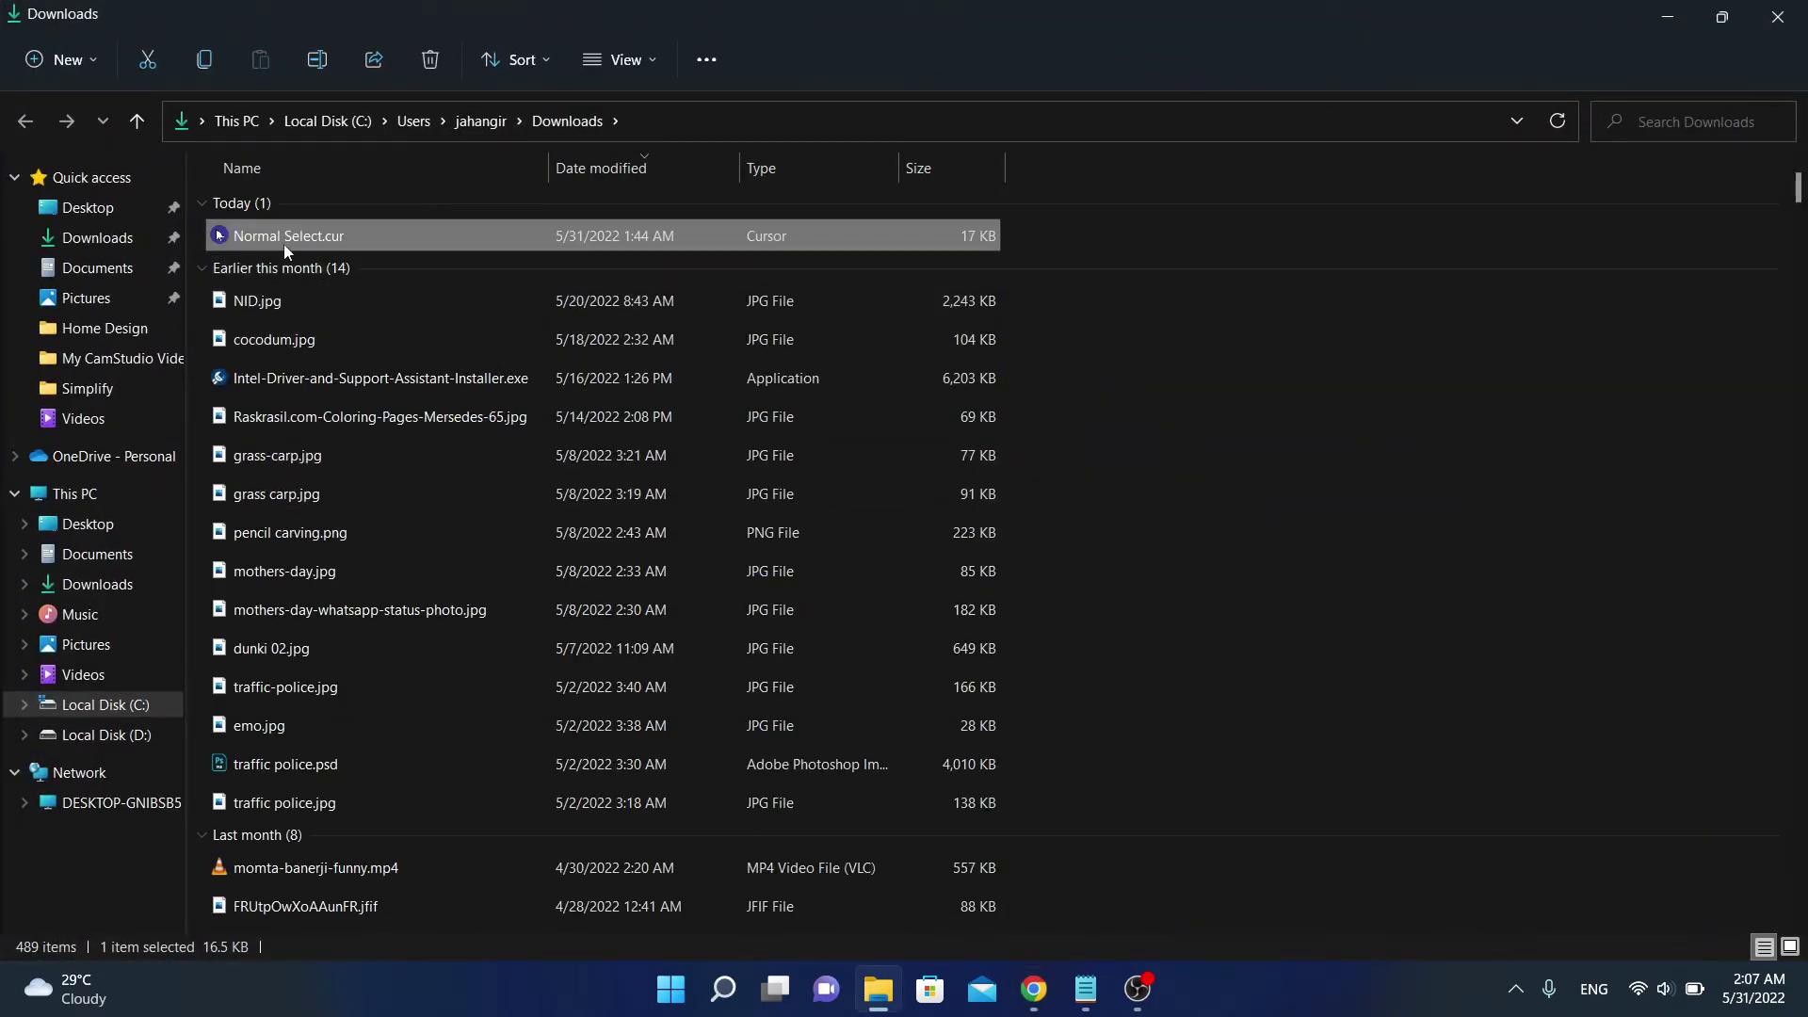
left_click(1670, 18)
left_click(1661, 23)
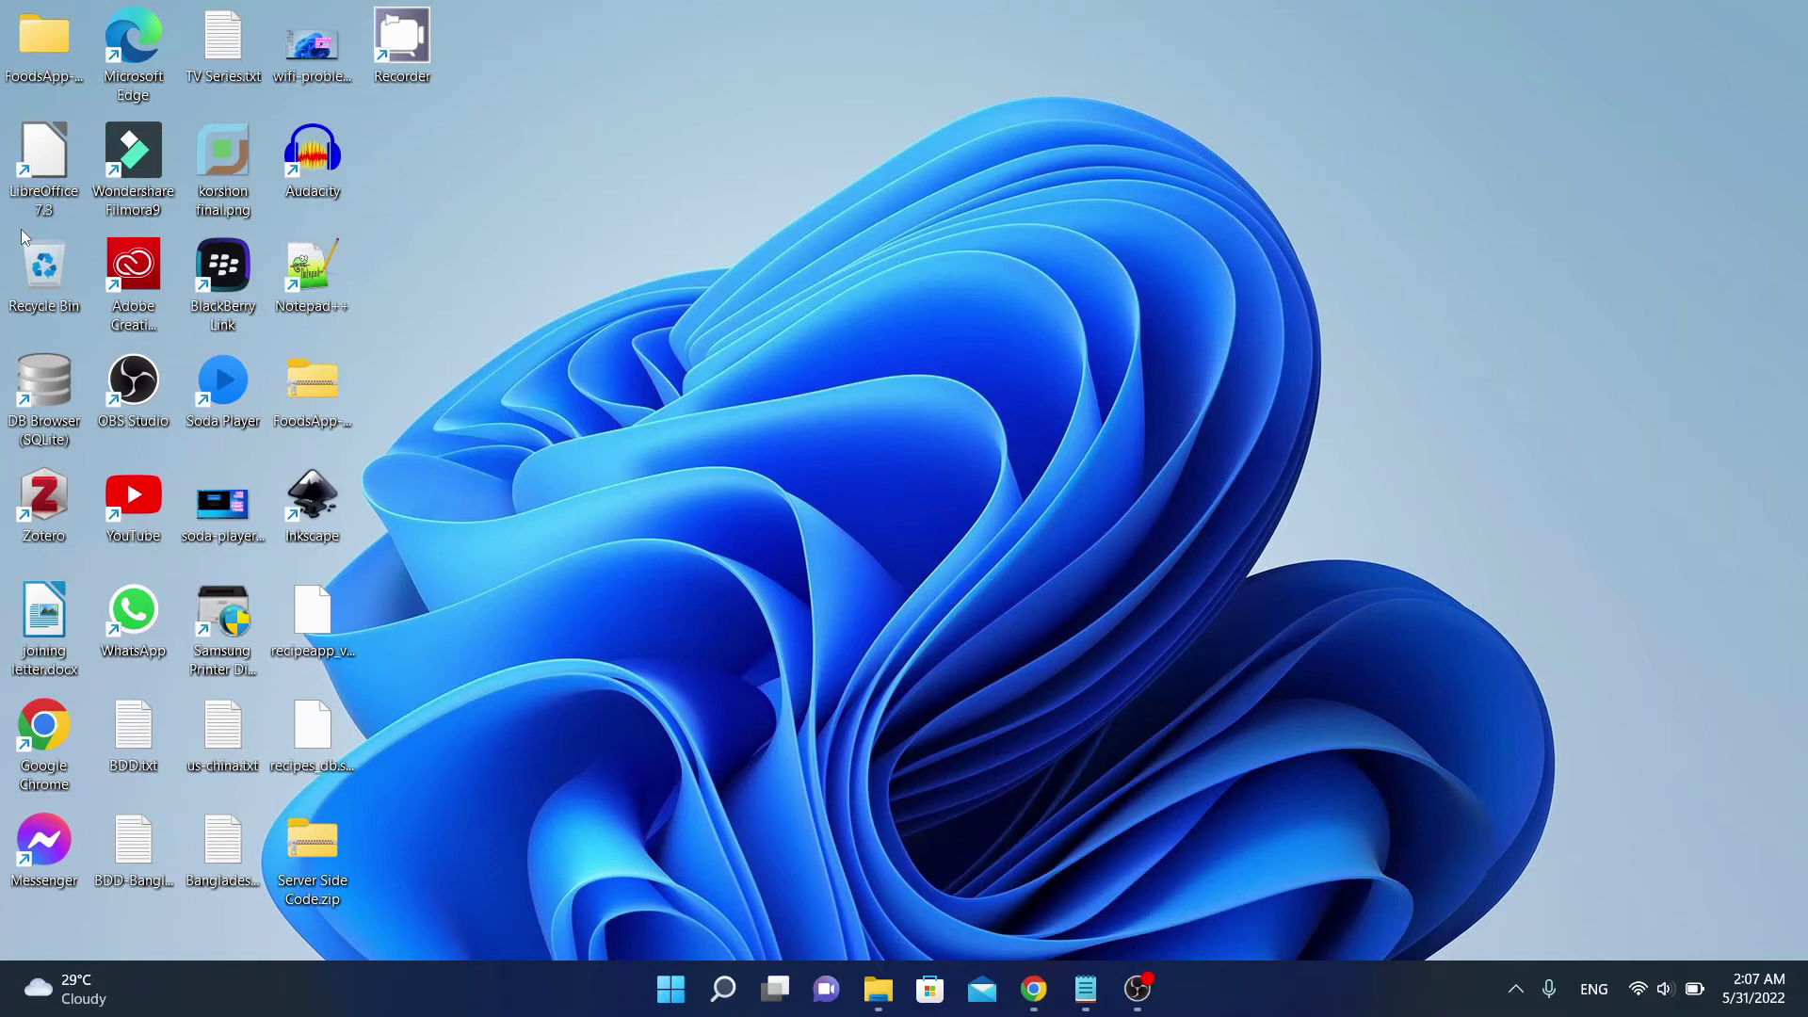
Switch to File Explorer and cut Normal Select.cur from the Downloads folder.
left_click(877, 988)
left_click(111, 706)
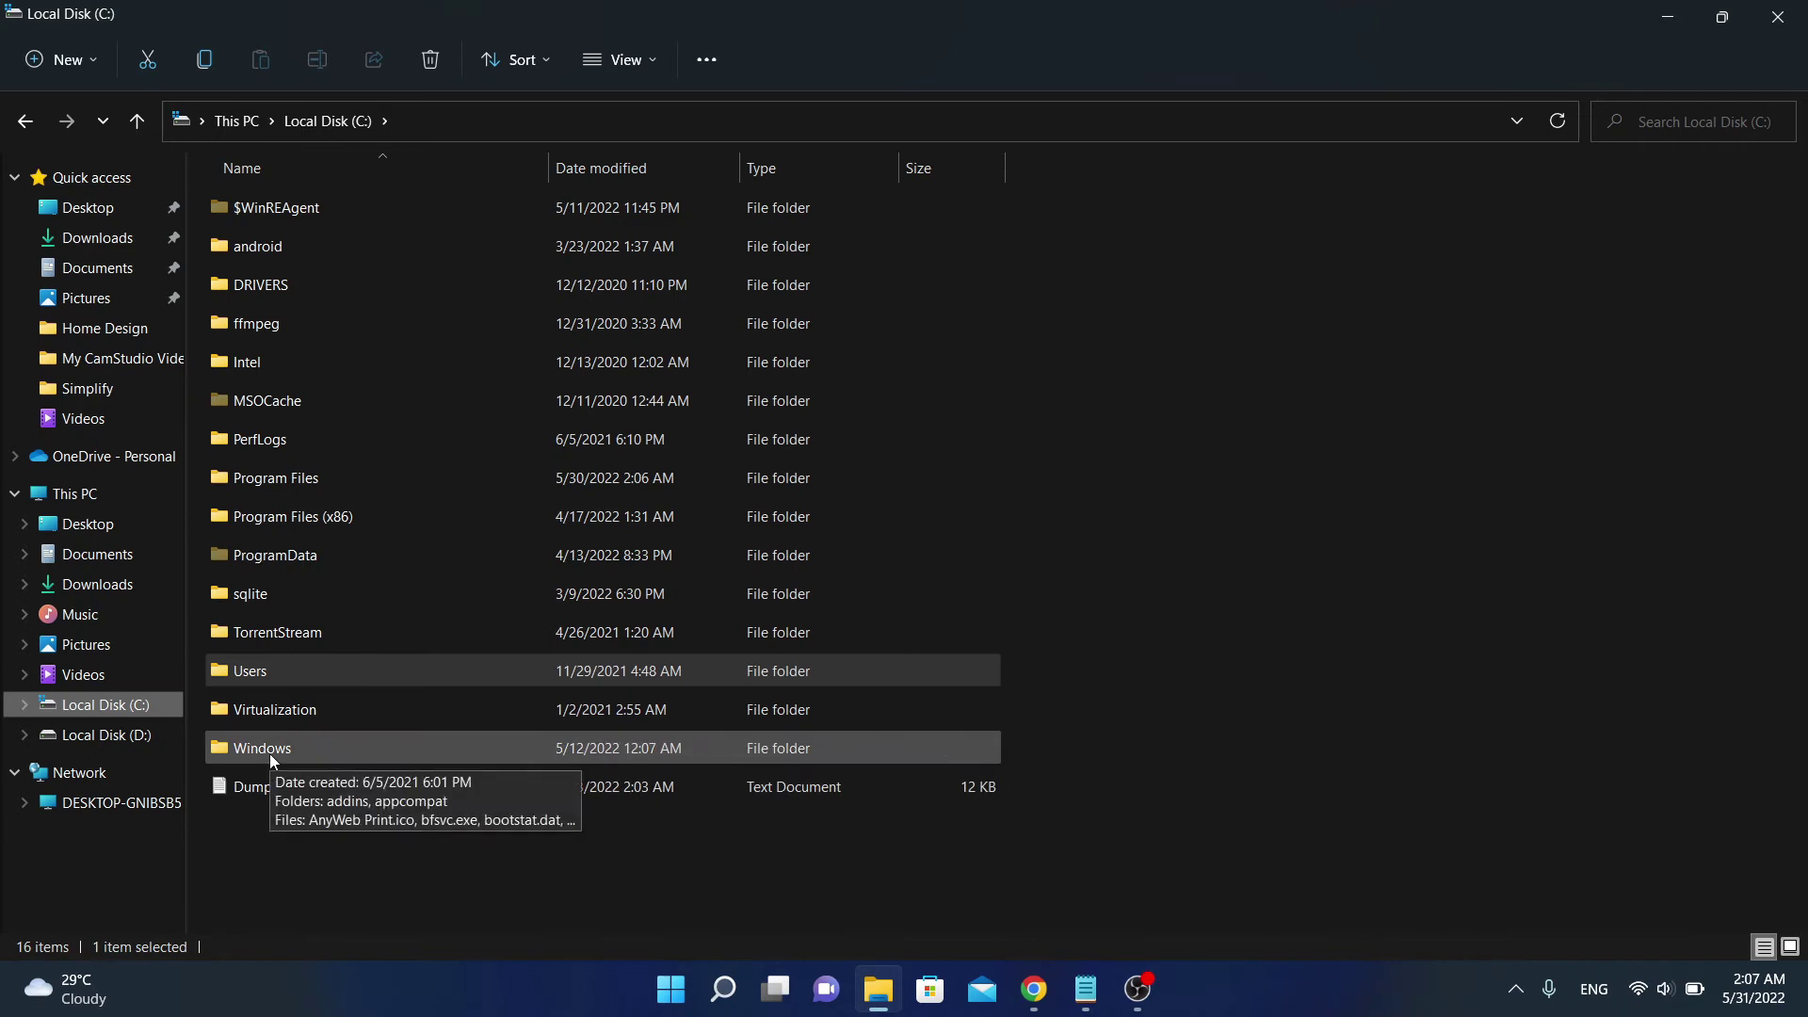
left_click(98, 238)
left_click(256, 229)
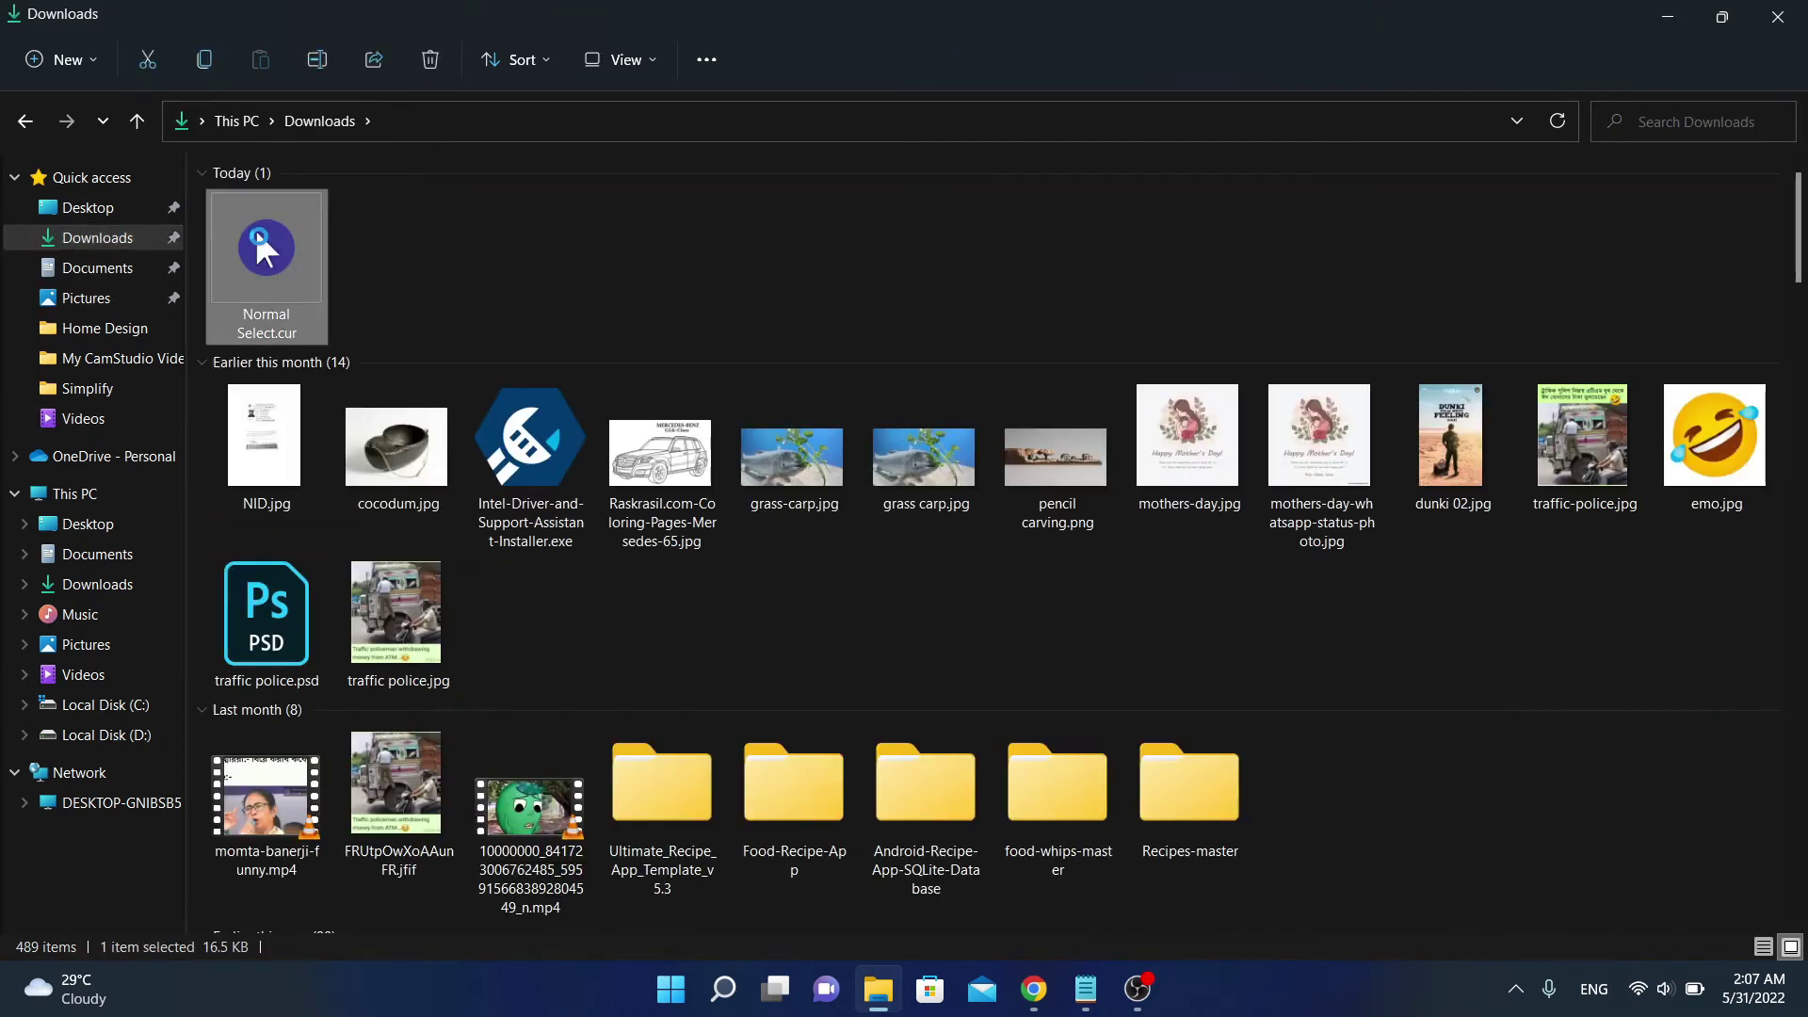
right_click(263, 239)
left_click(292, 270)
Paste Normal Select.cur into C:\Windows\Cursors with administrator permission and close the folder.
left_click(104, 706)
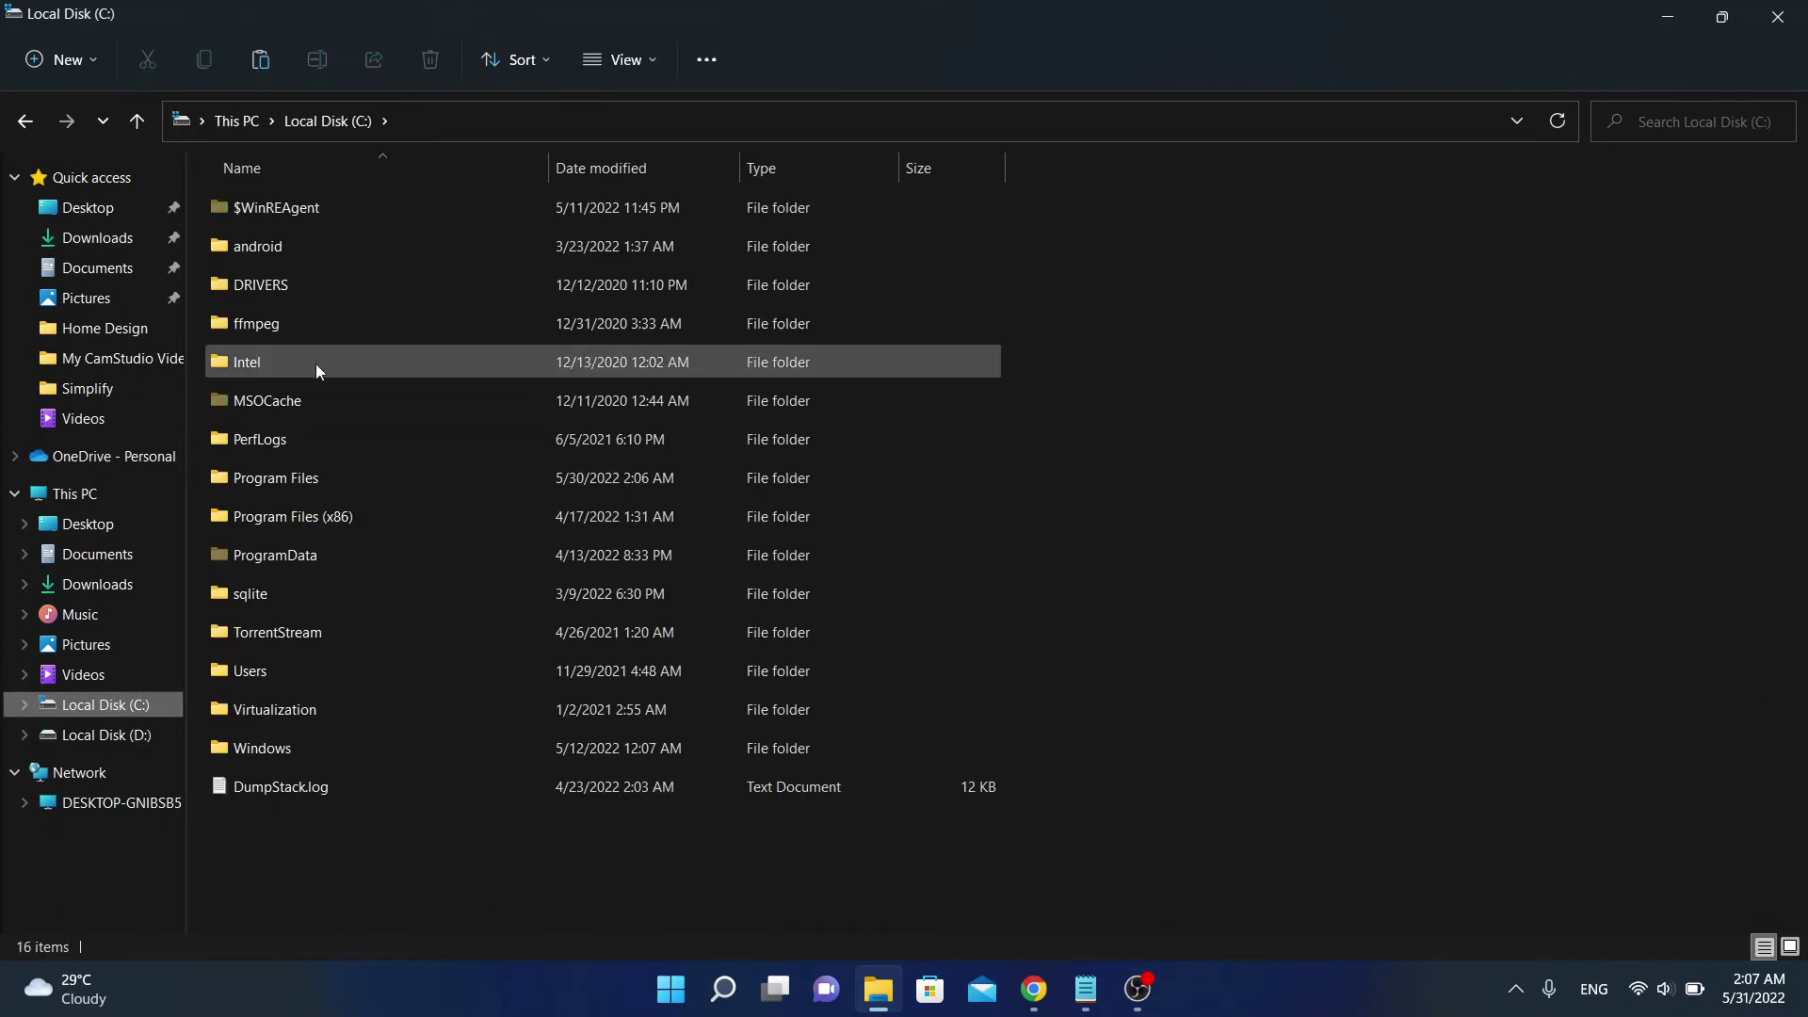
double_click(271, 745)
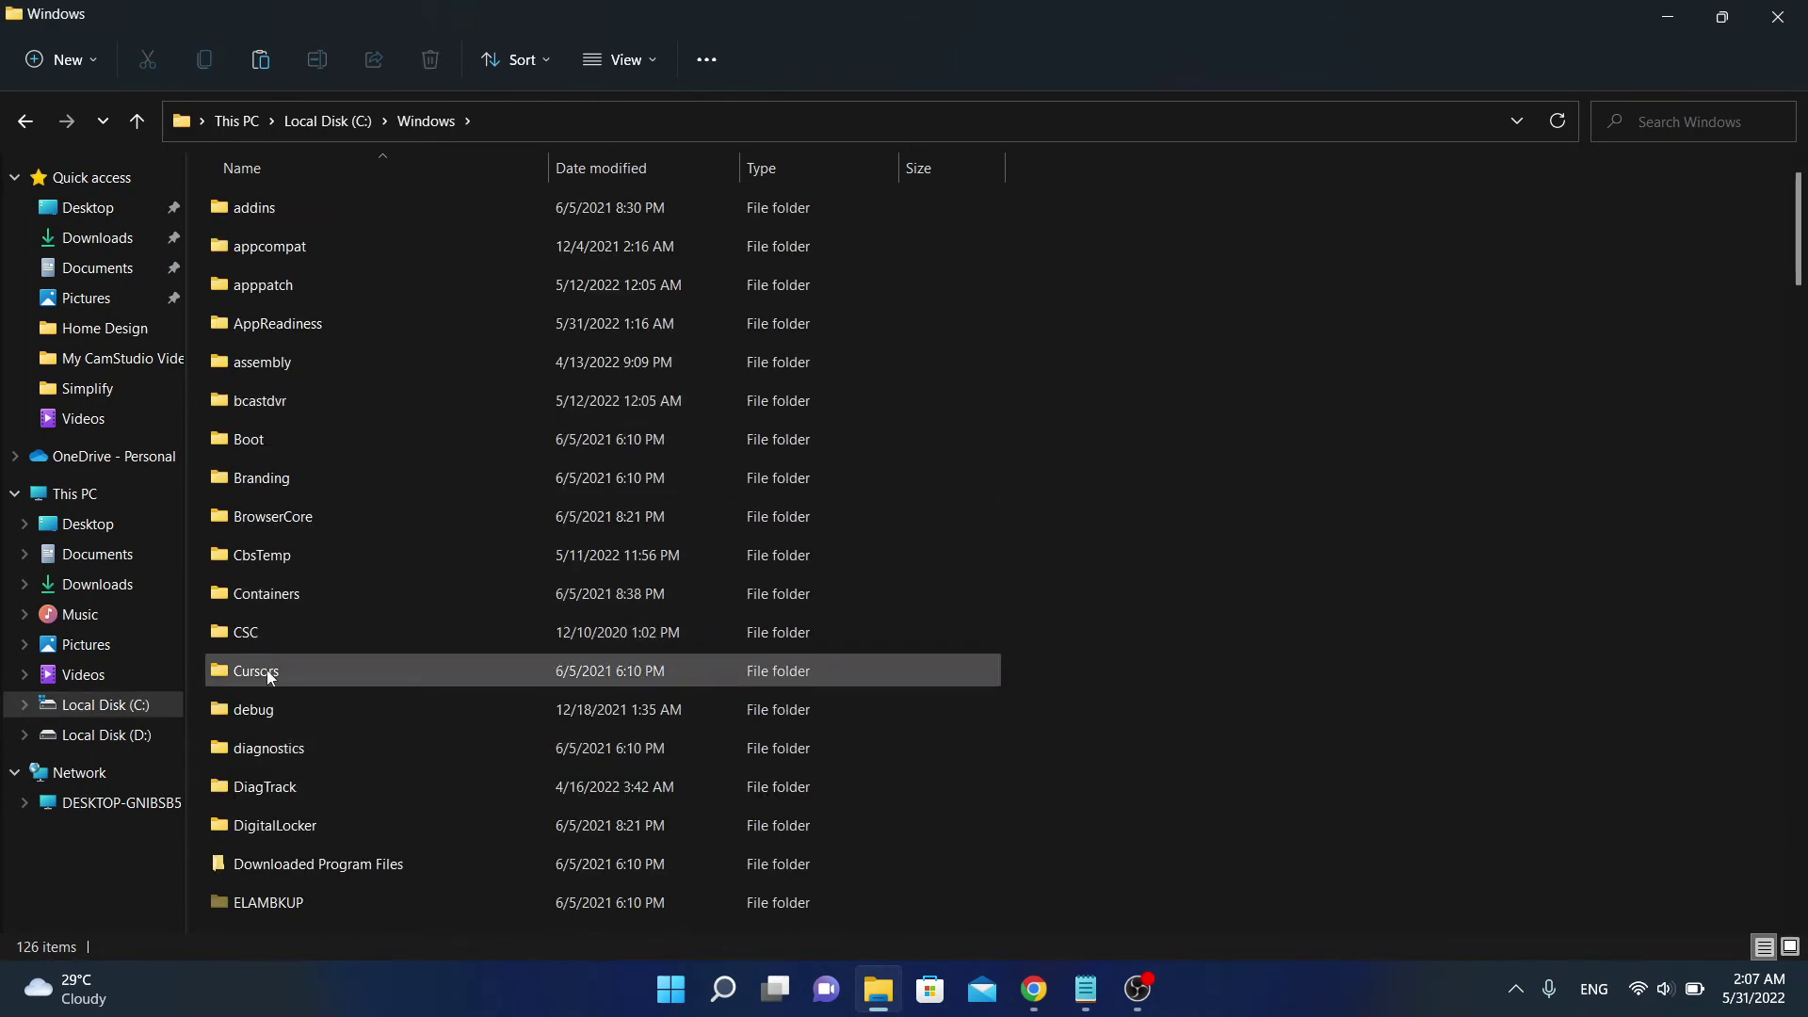
double_click(263, 670)
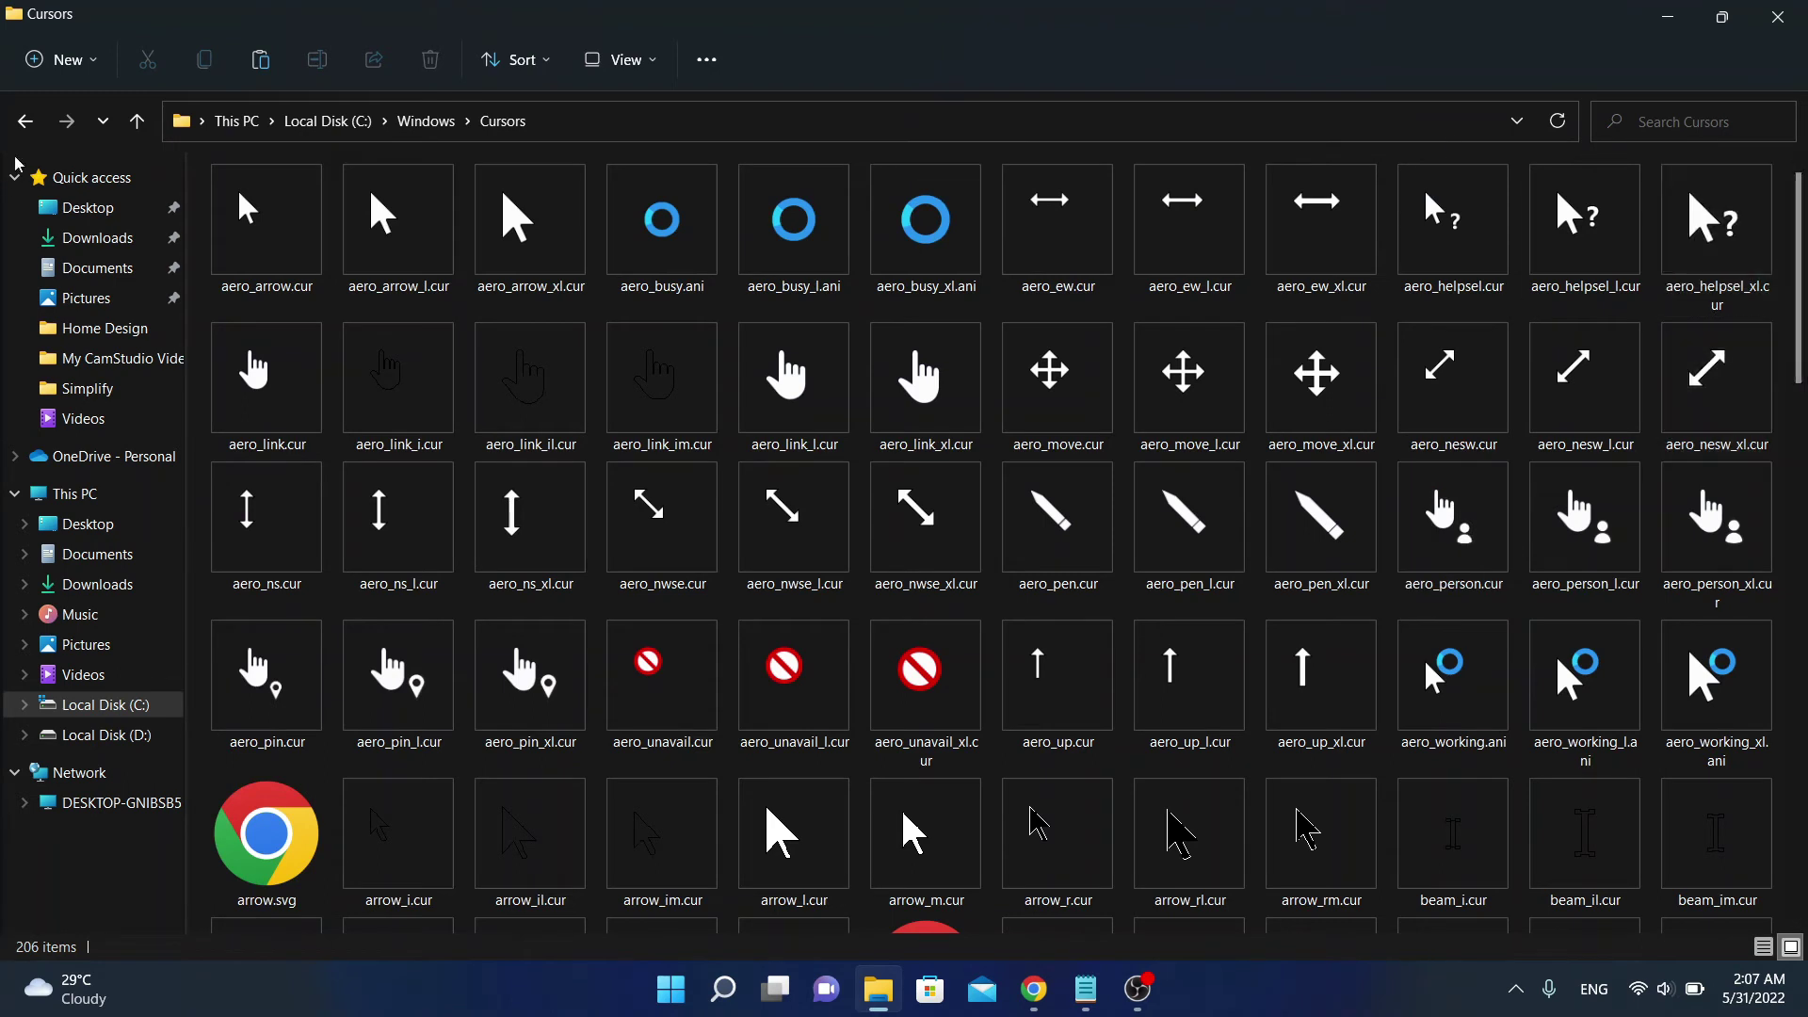
left_click(267, 62)
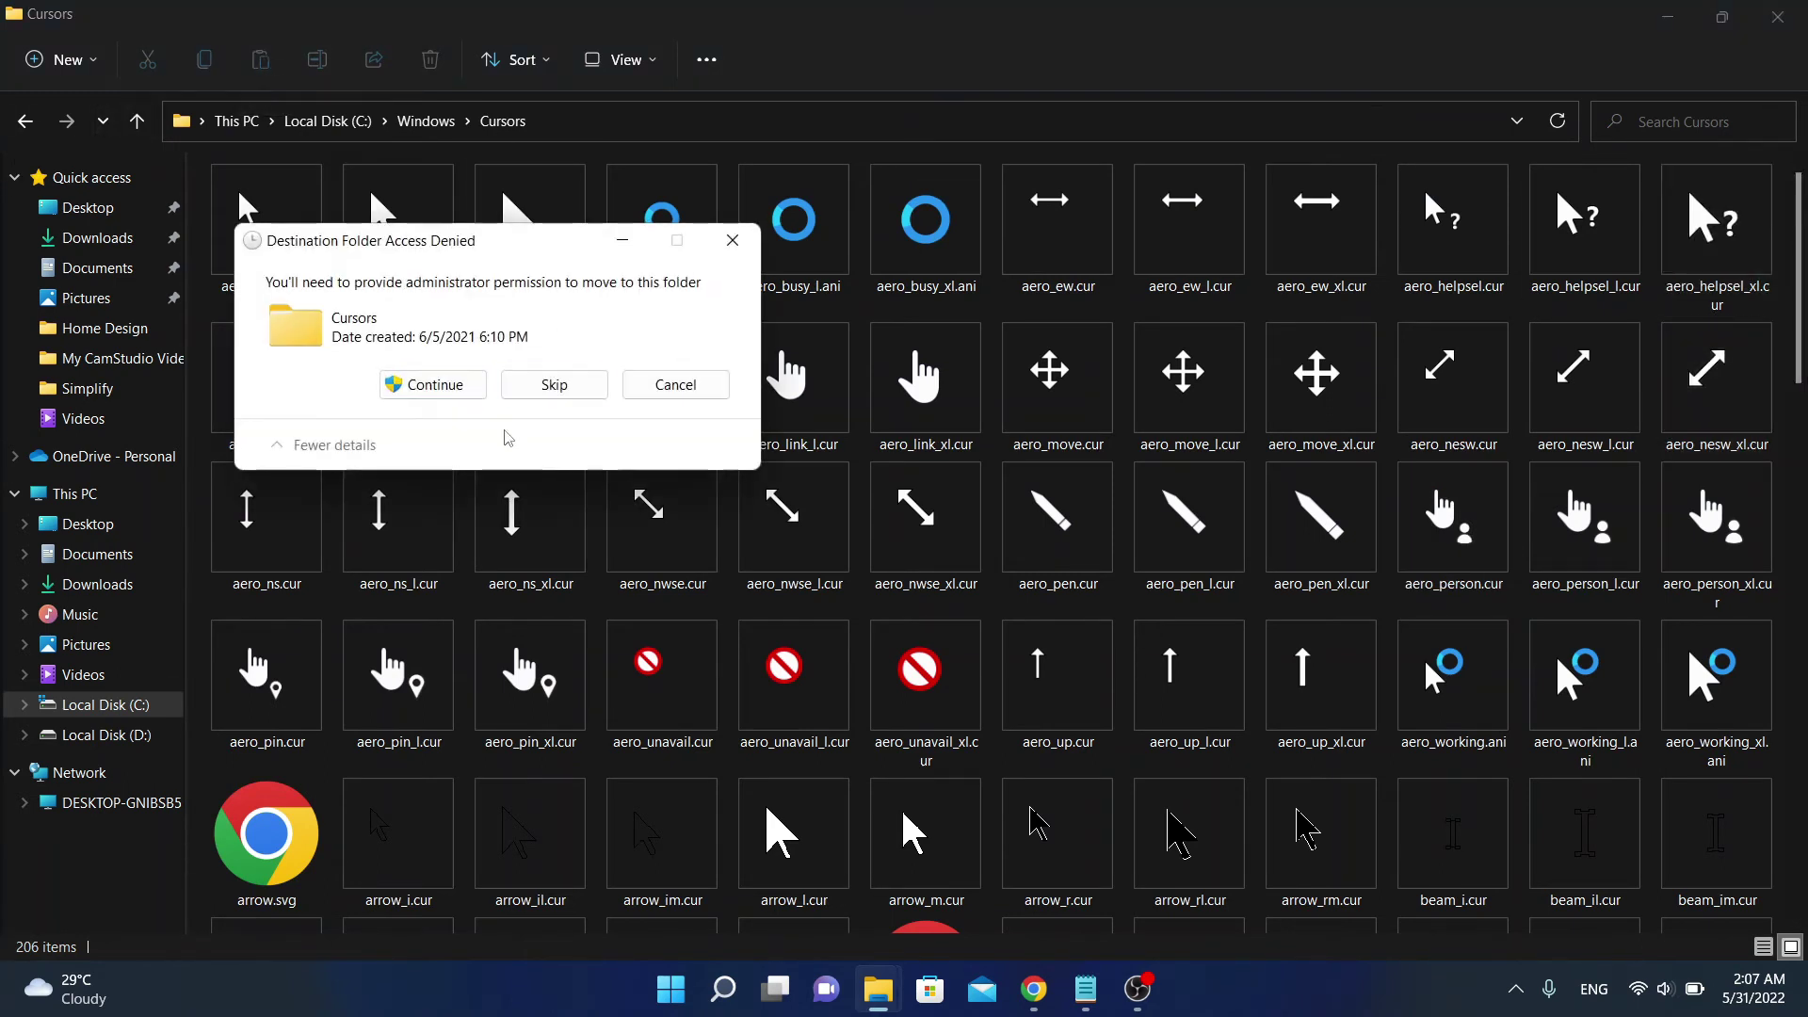
left_click(430, 386)
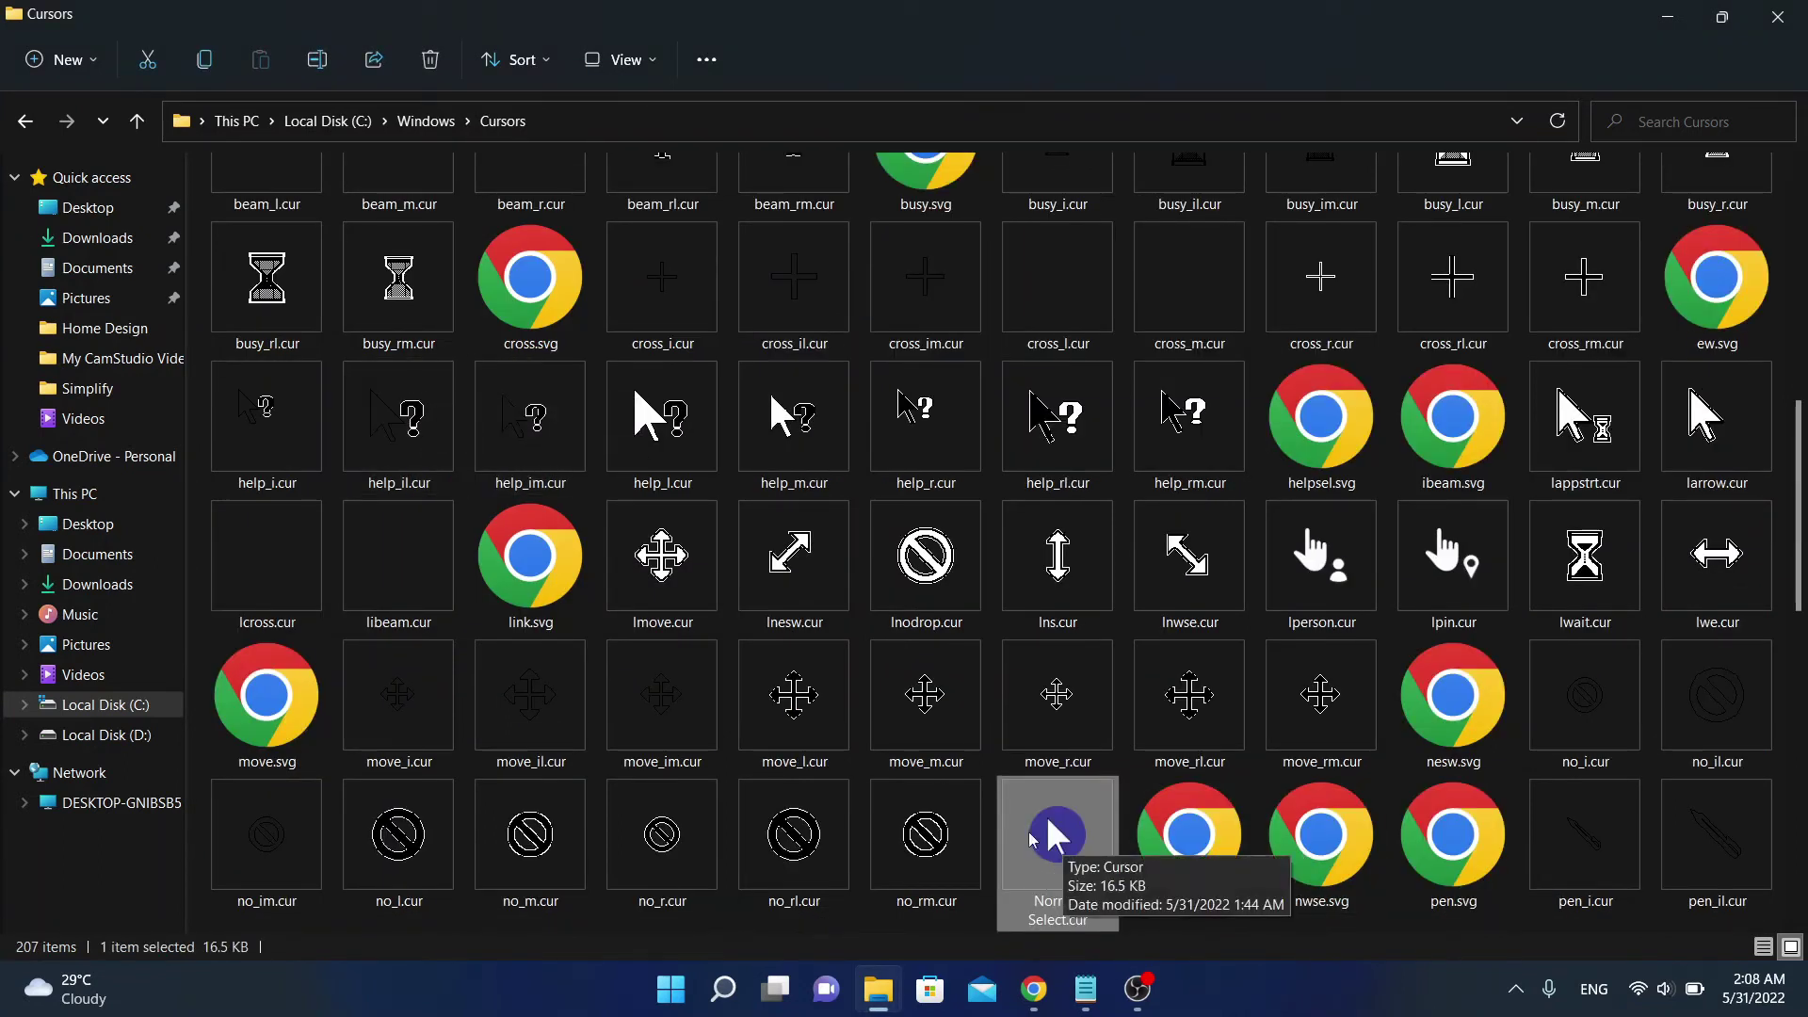
left_click(1797, 32)
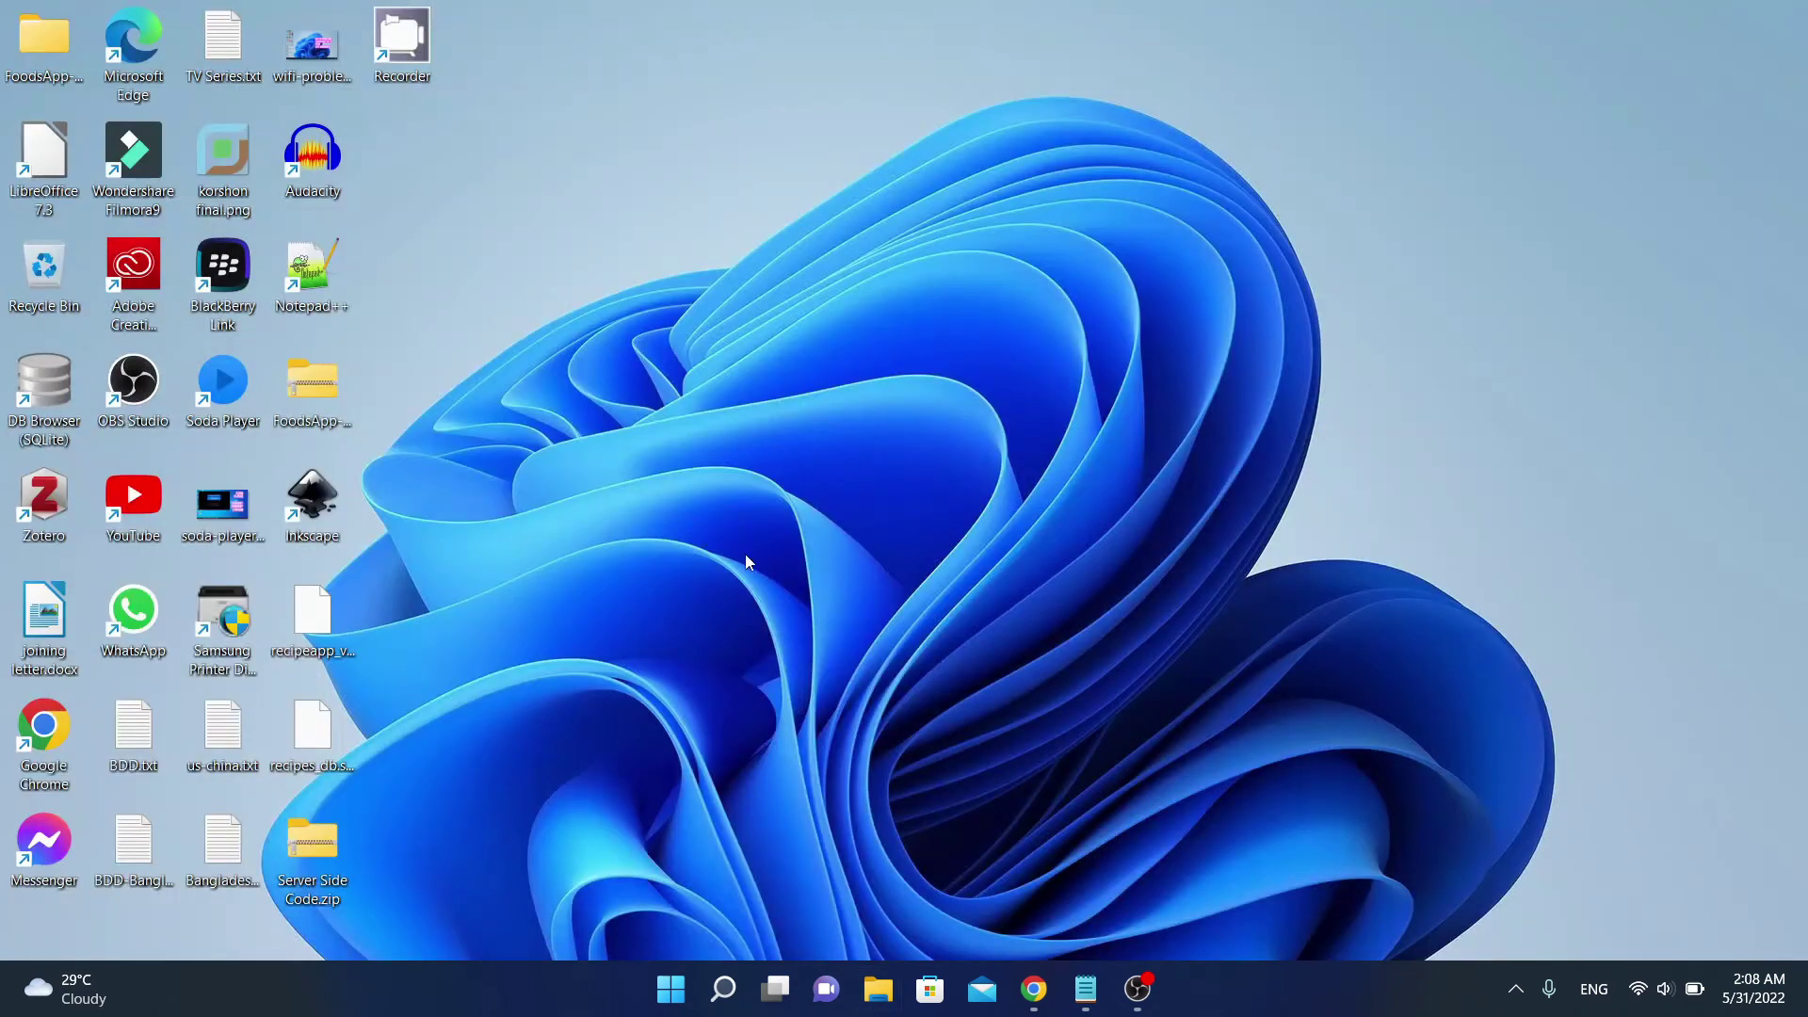
Search Windows for Mouse Properties and open its pointer settings.
left_click(668, 991)
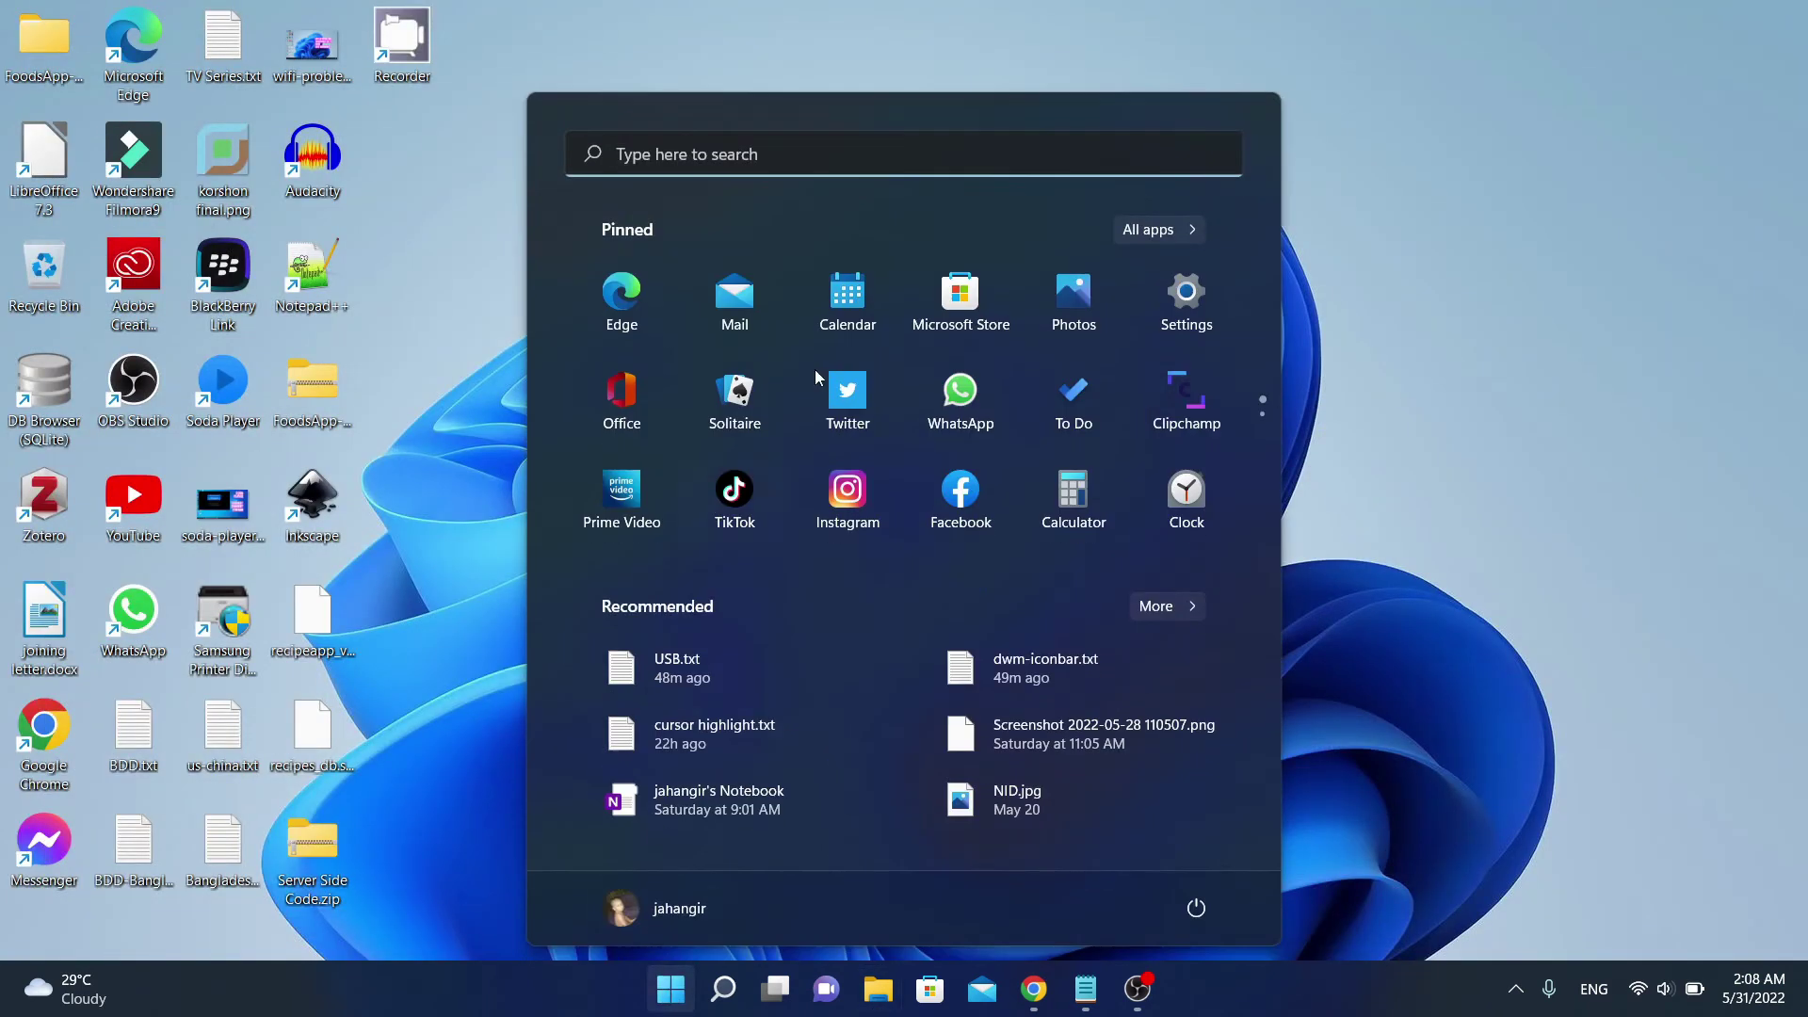
left_click(978, 155)
type("mouse Properties (Touchpad Clickpad Trackpad TrackPoint Mouse Pointer Pointing Pad")
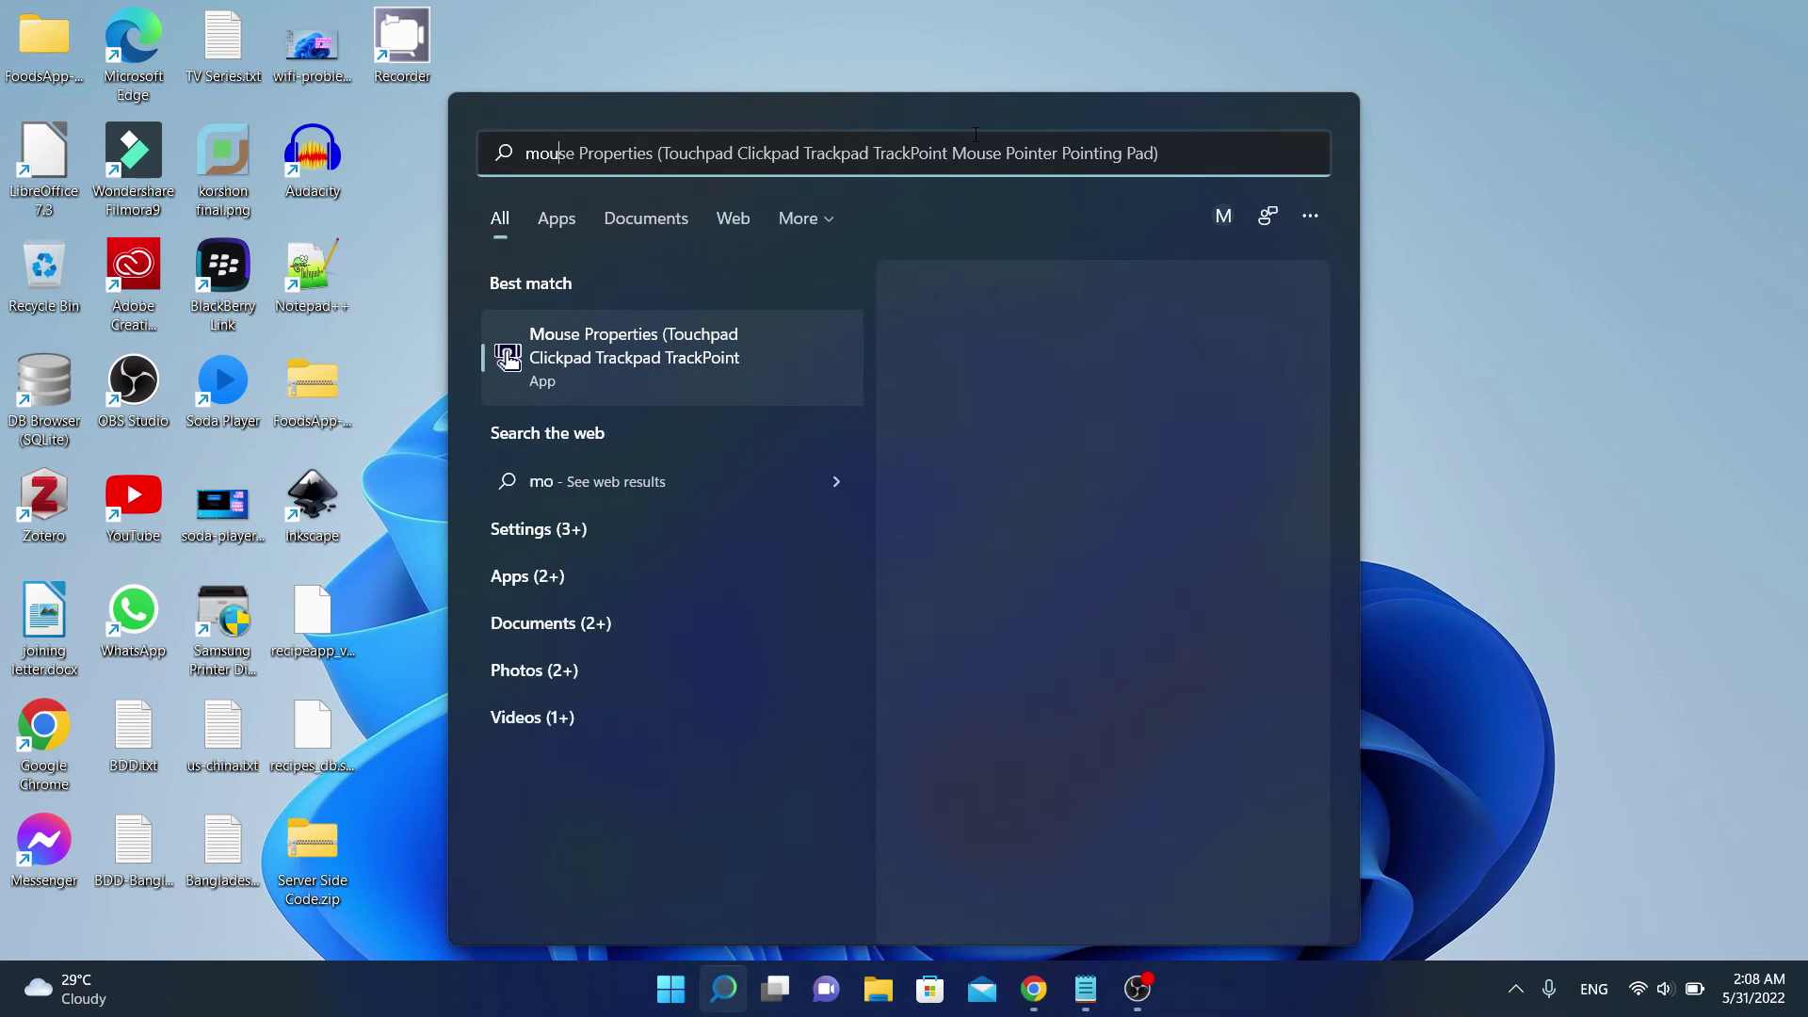
left_click(658, 376)
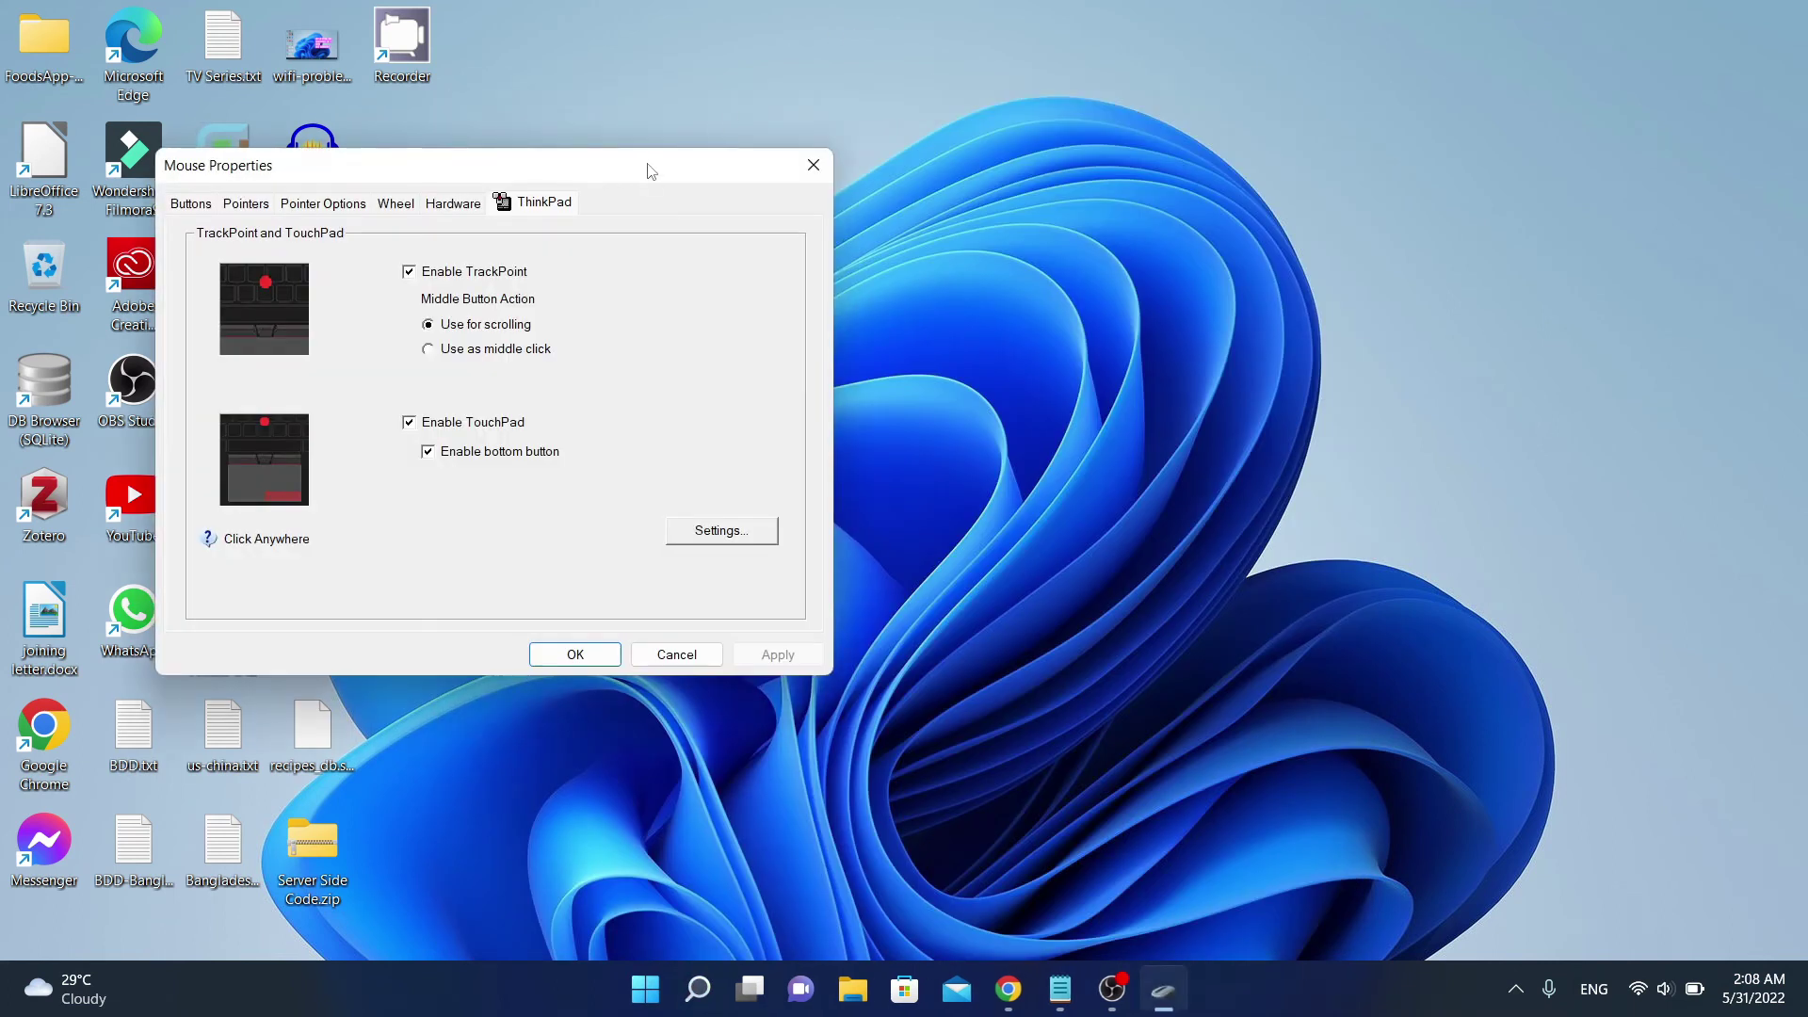
left_click_drag(648, 170, 1104, 114)
left_click(704, 150)
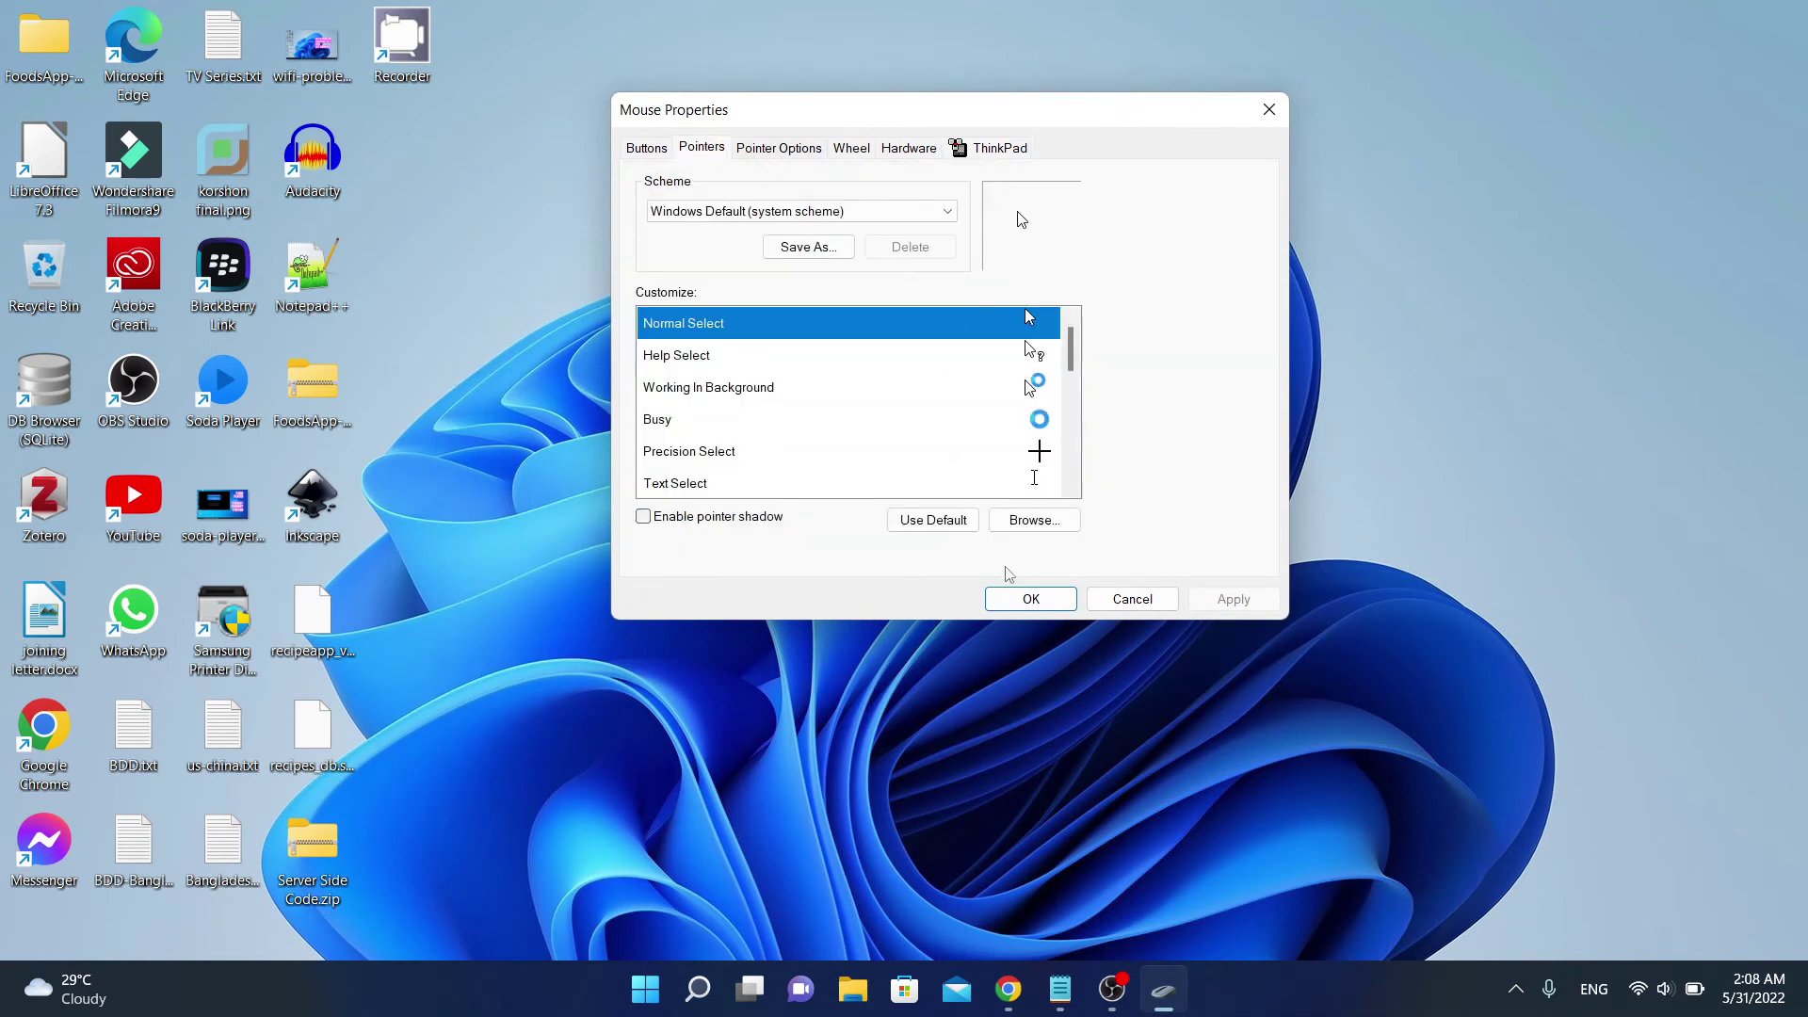
Assign Normal Select.cur from the Cursors folder to the Normal Select pointer.
left_click(1030, 524)
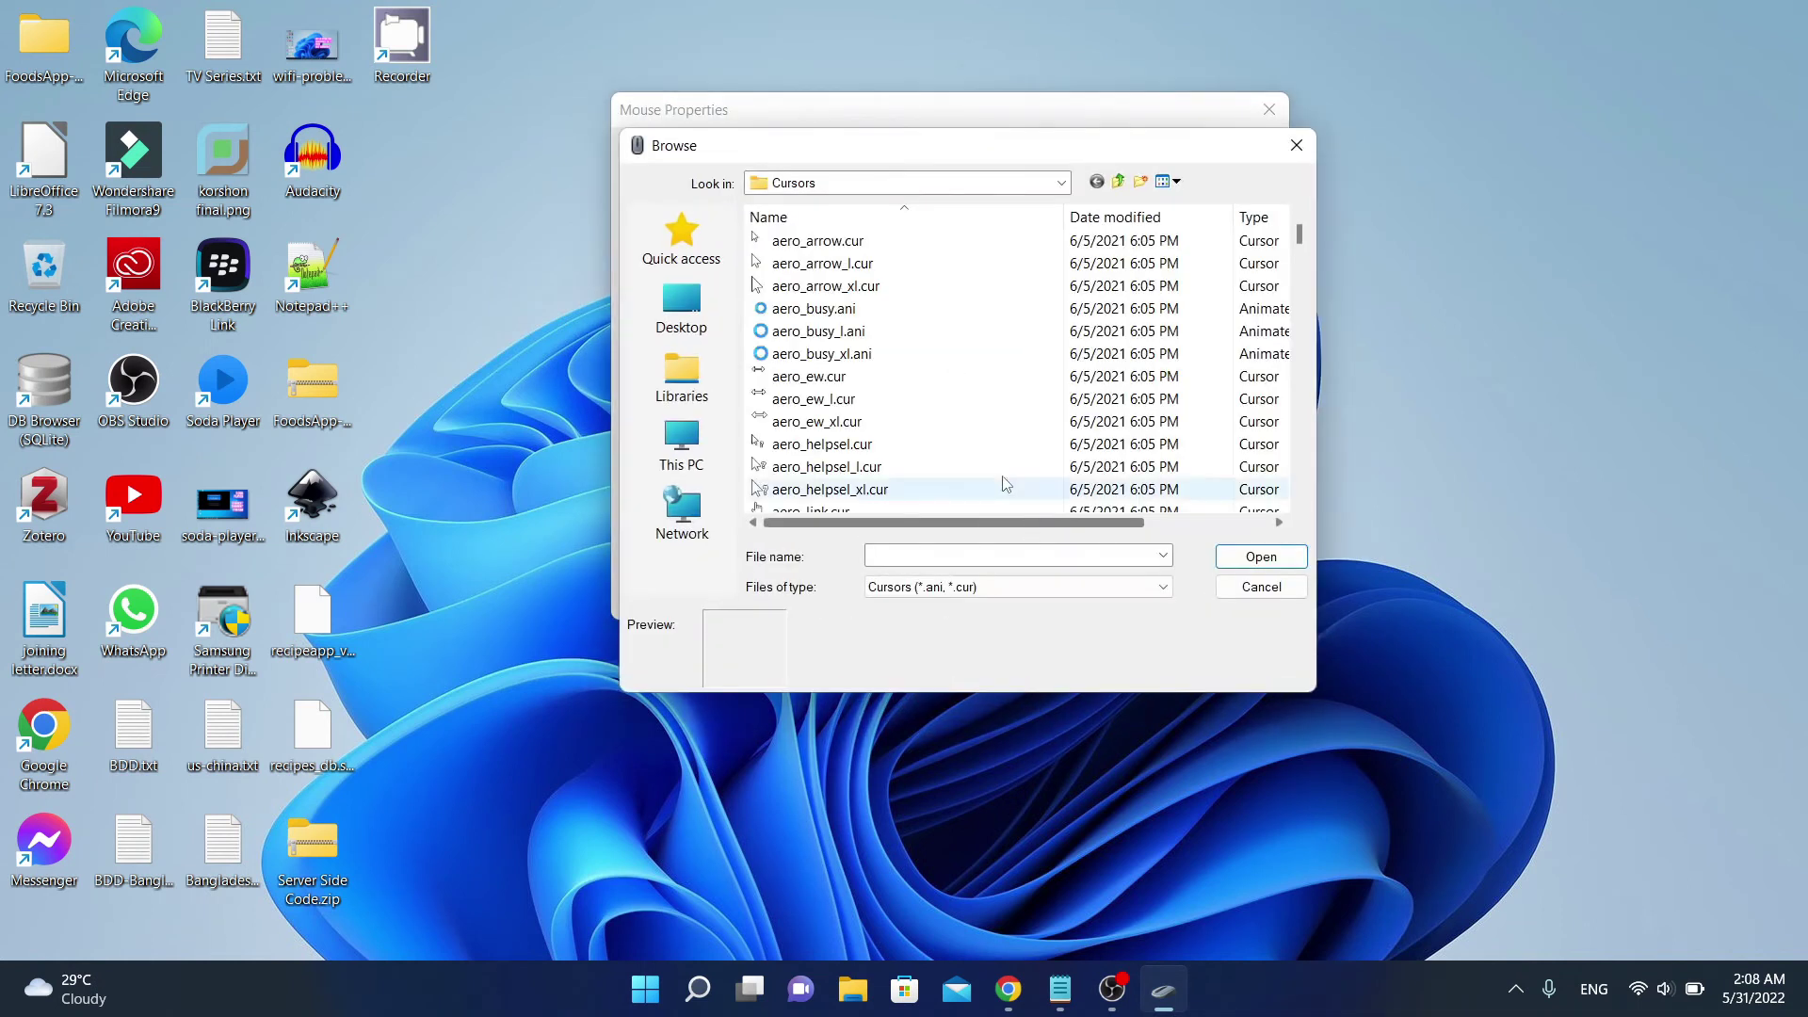
left_click_drag(1303, 239, 1302, 530)
scroll(1079, 364, "up", 8)
scroll(1080, 365, "up", 9)
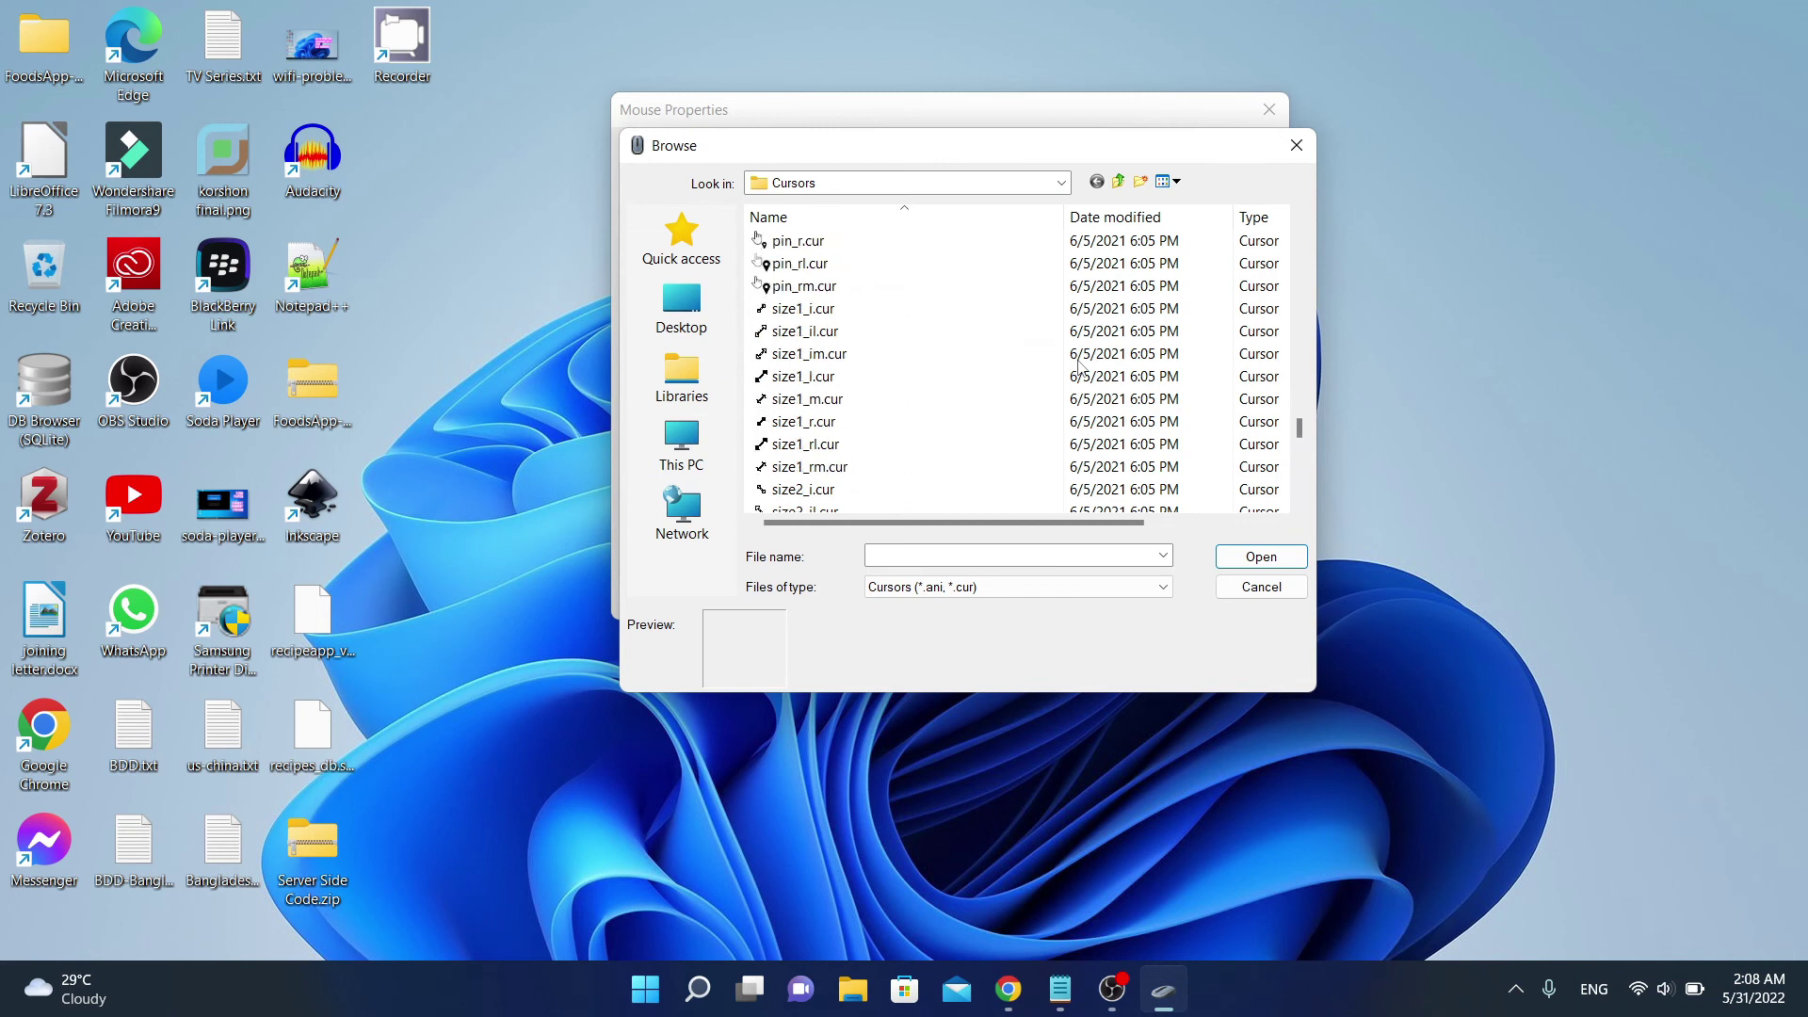
scroll(1080, 366, "up", 4)
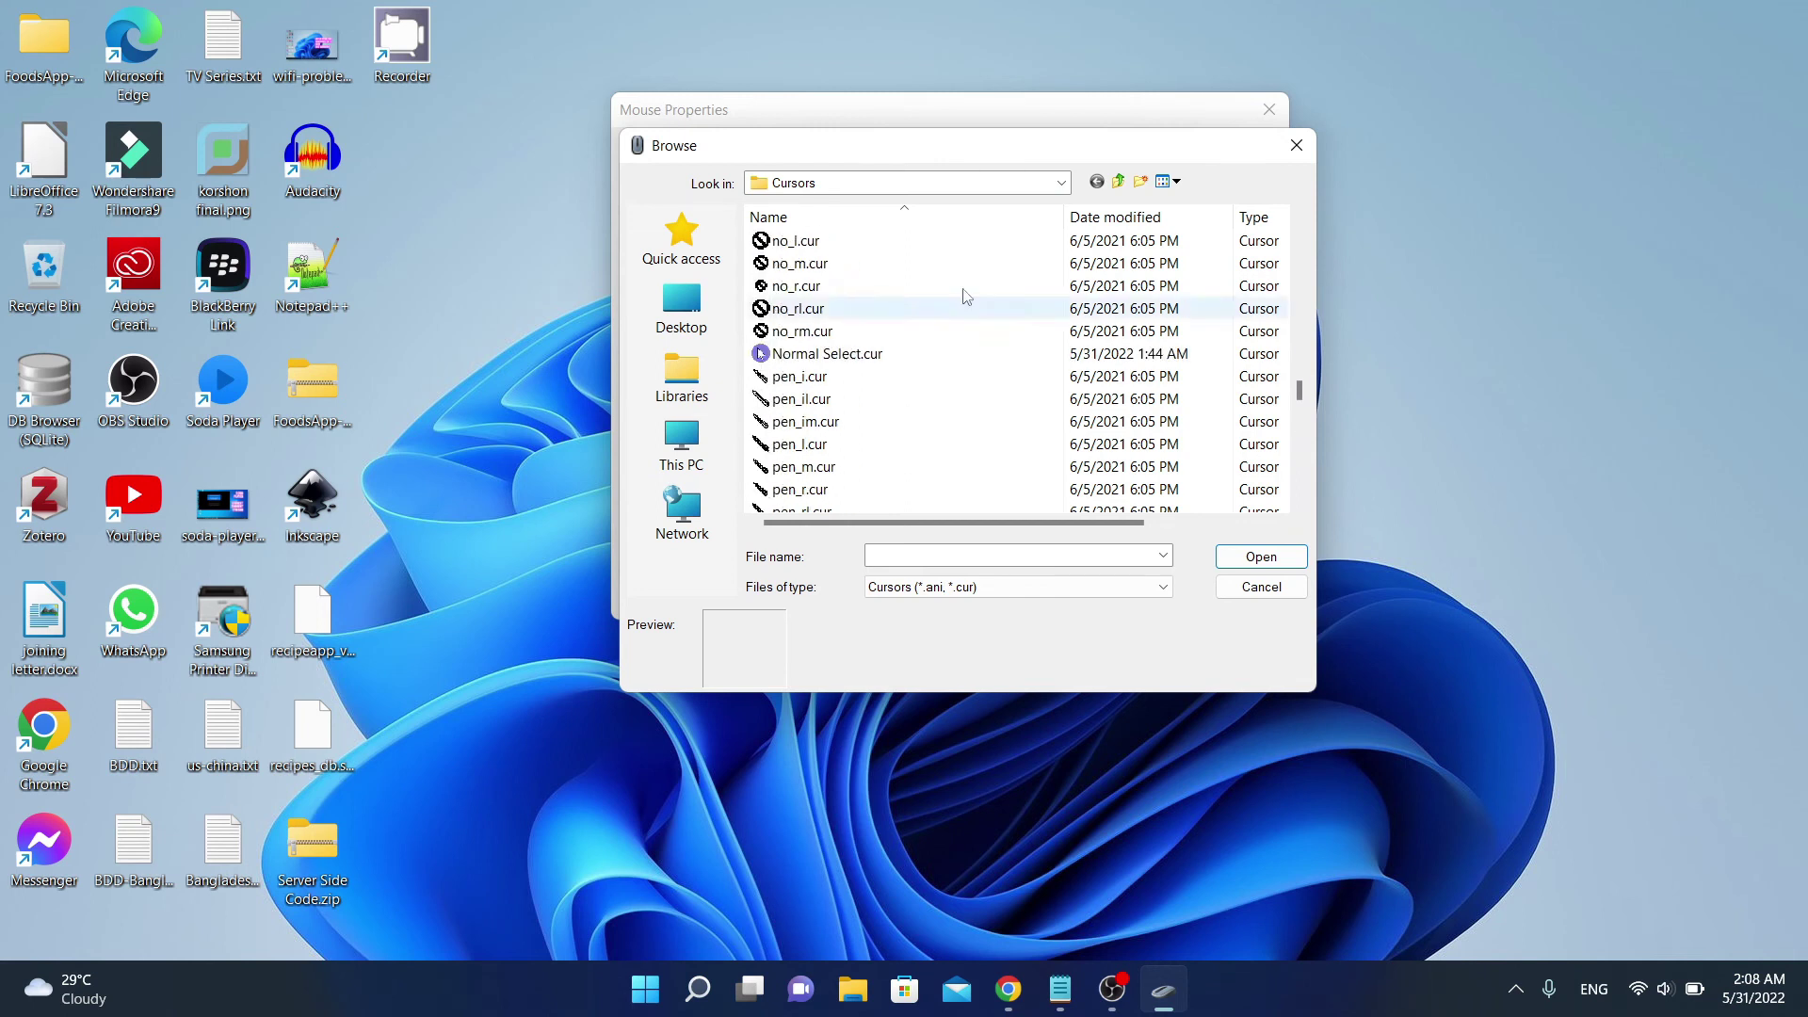
left_click(837, 362)
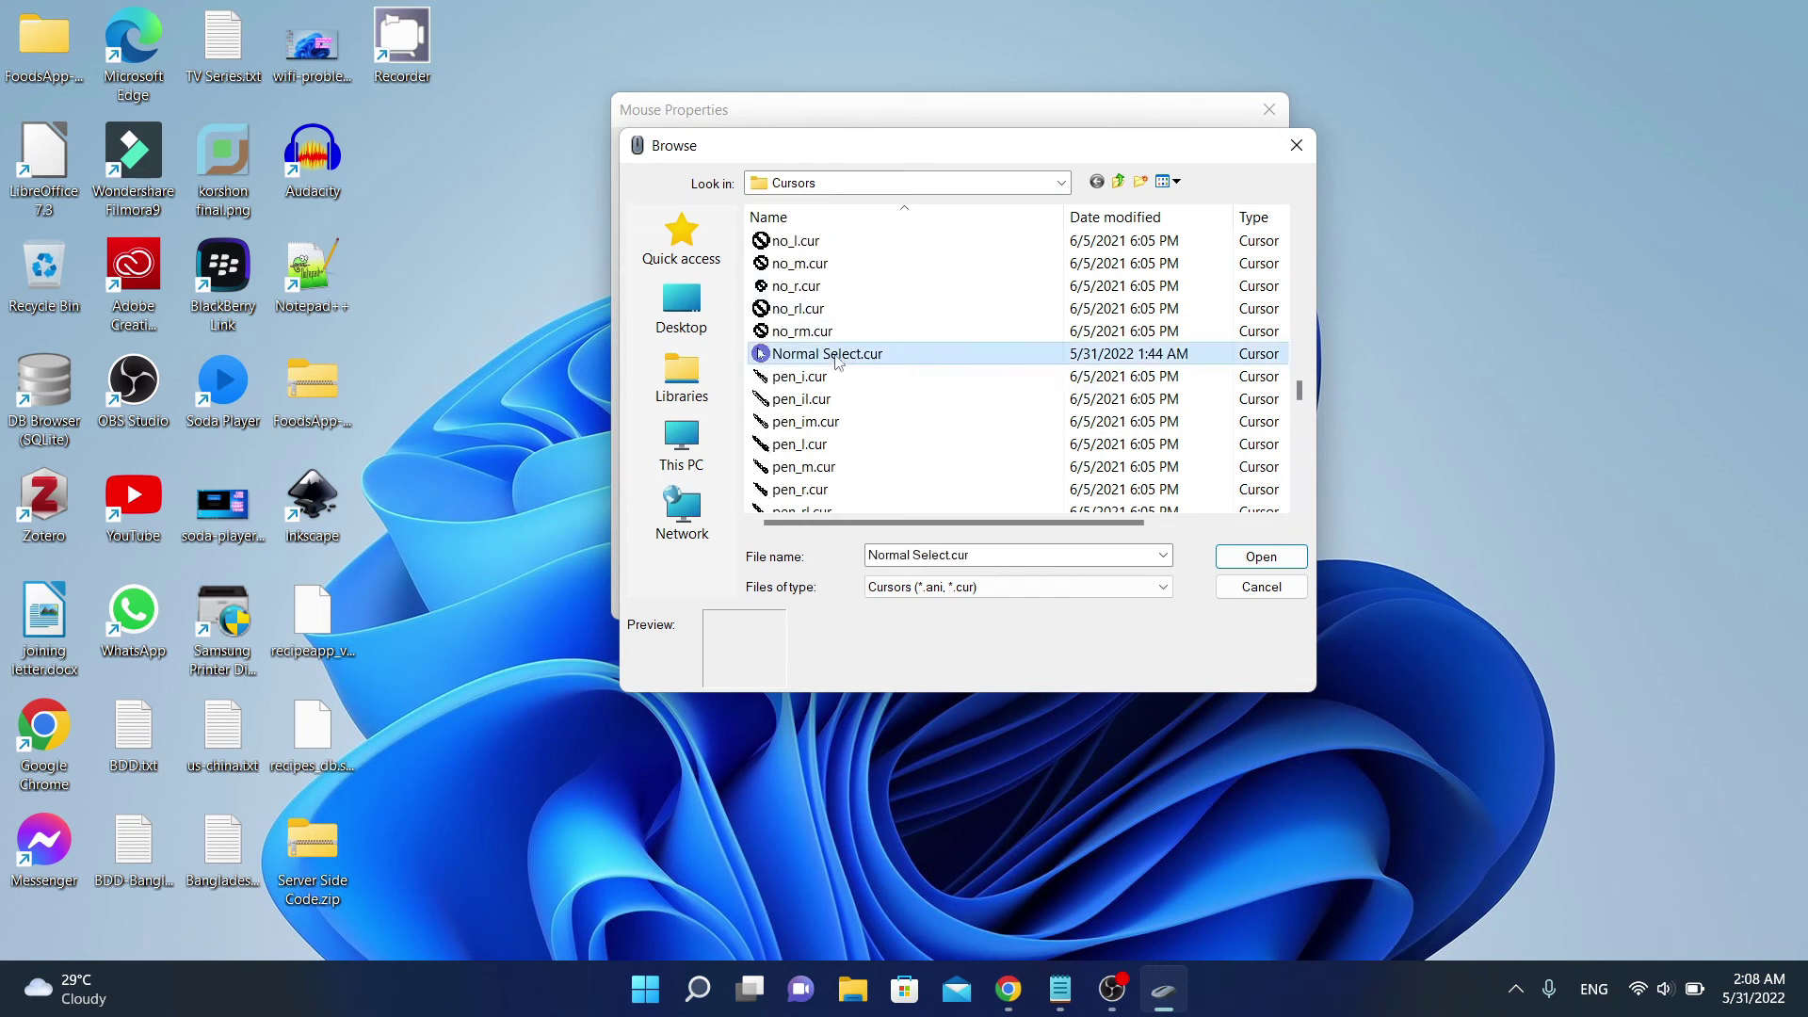
left_click(1237, 559)
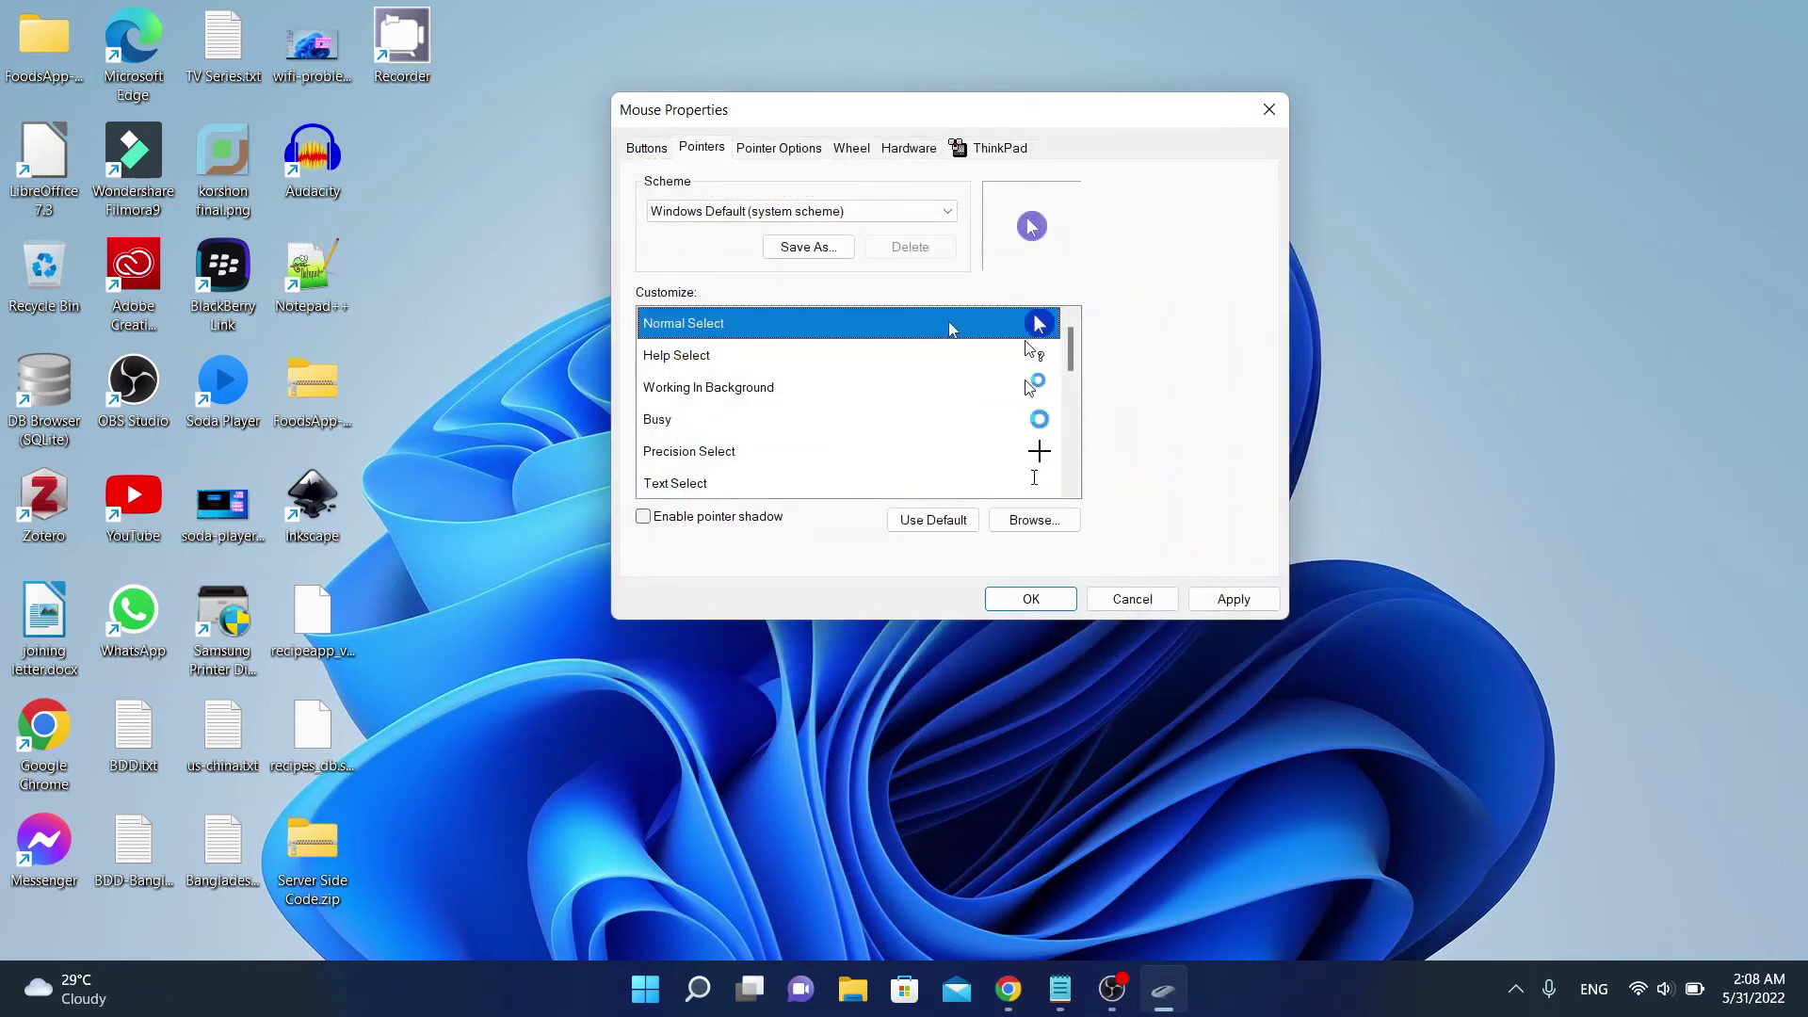
Save the customised pointers as a scheme named "highlight" and apply it.
left_click(808, 248)
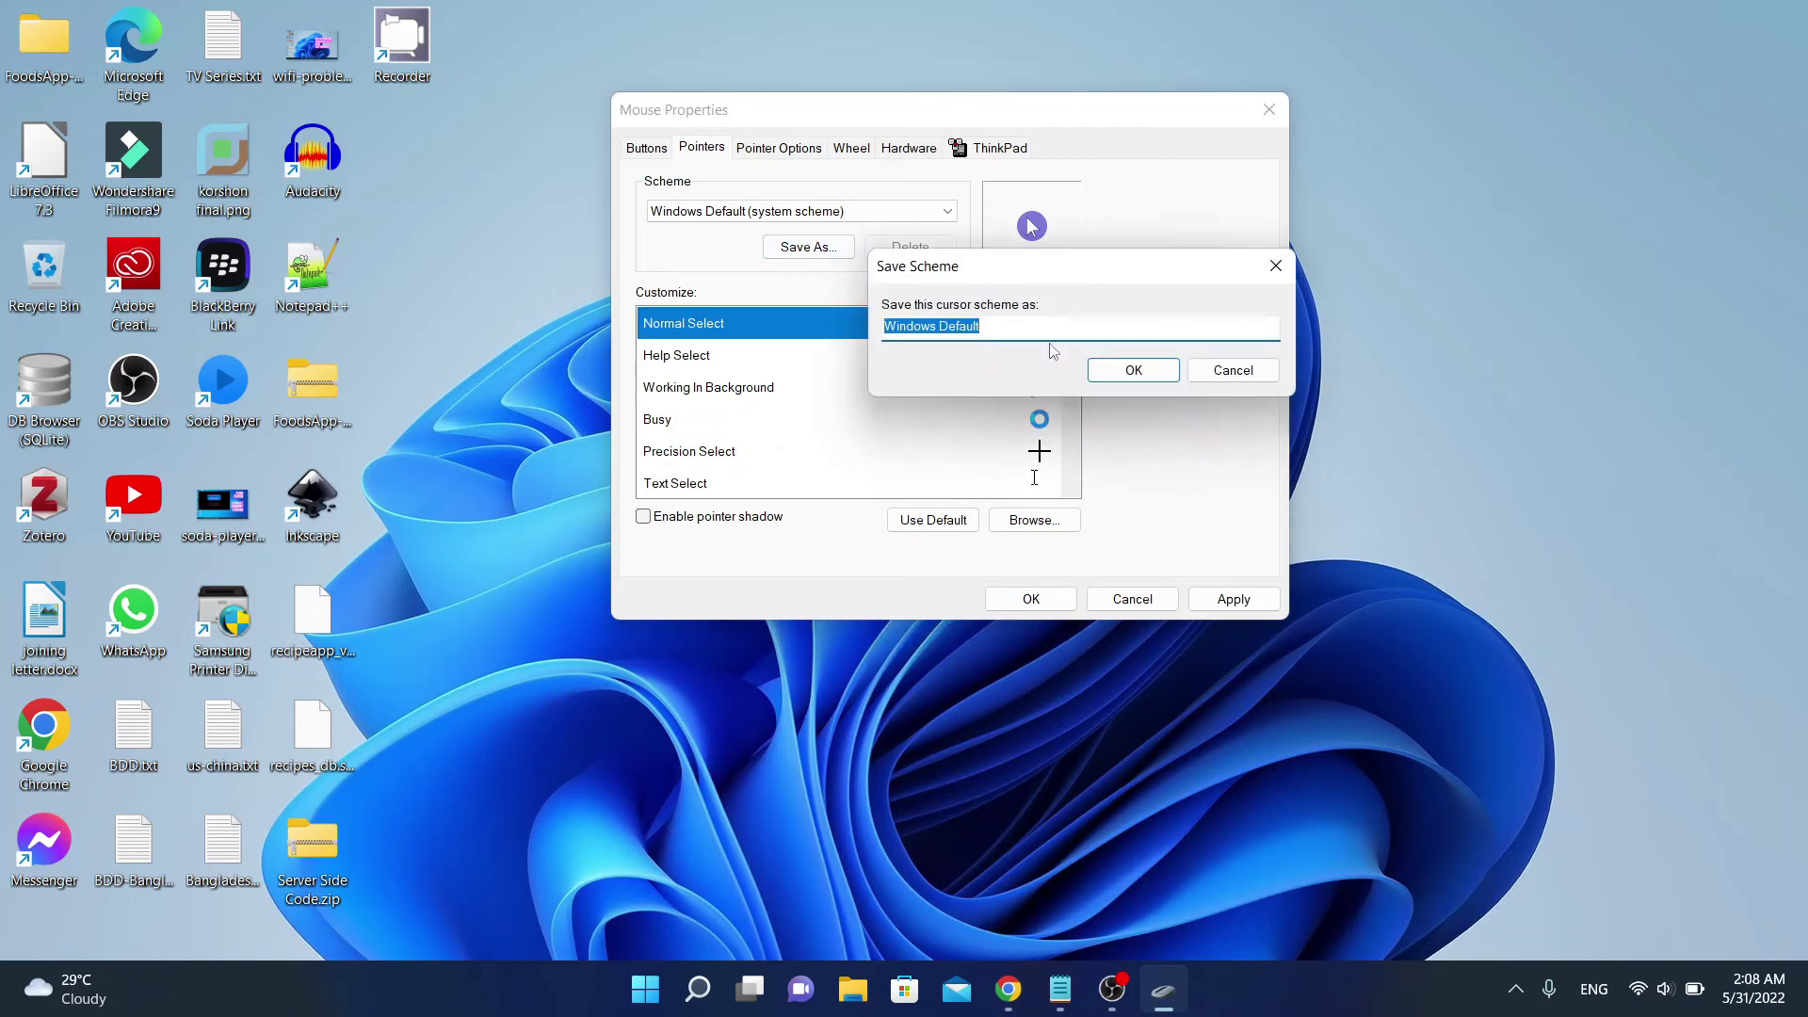
type("highlight")
left_click(1133, 369)
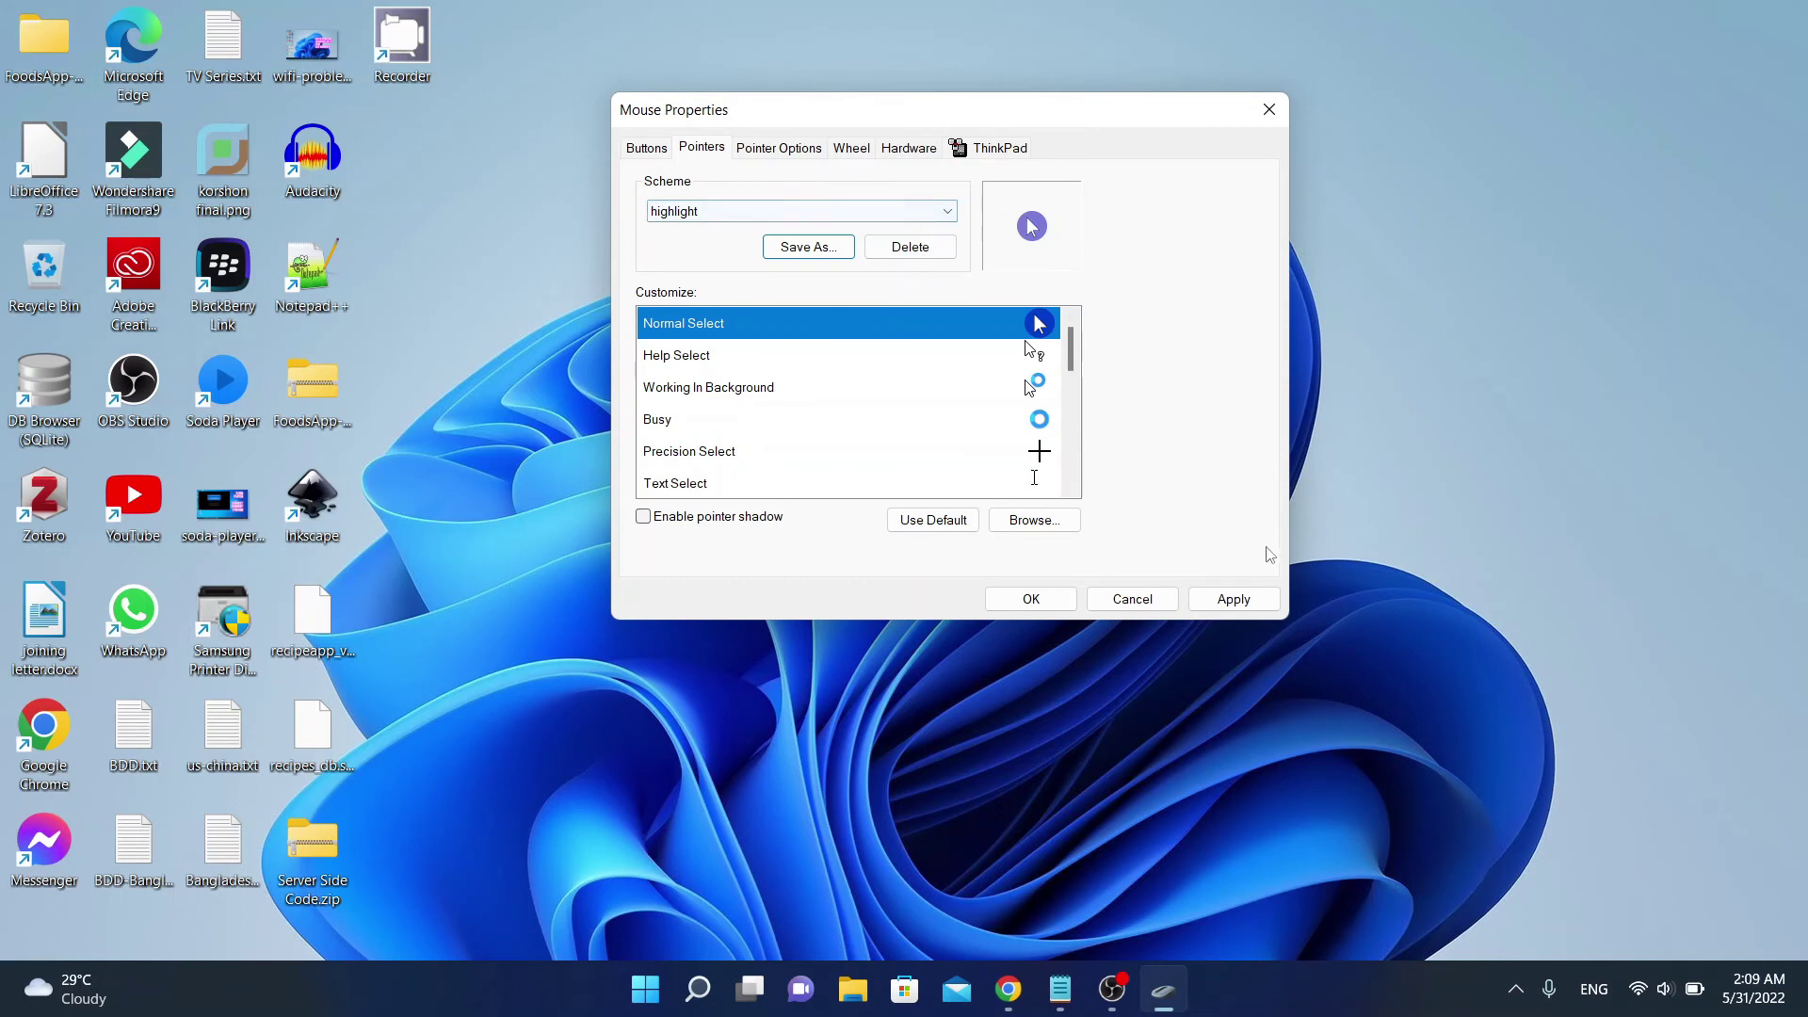
left_click(1233, 601)
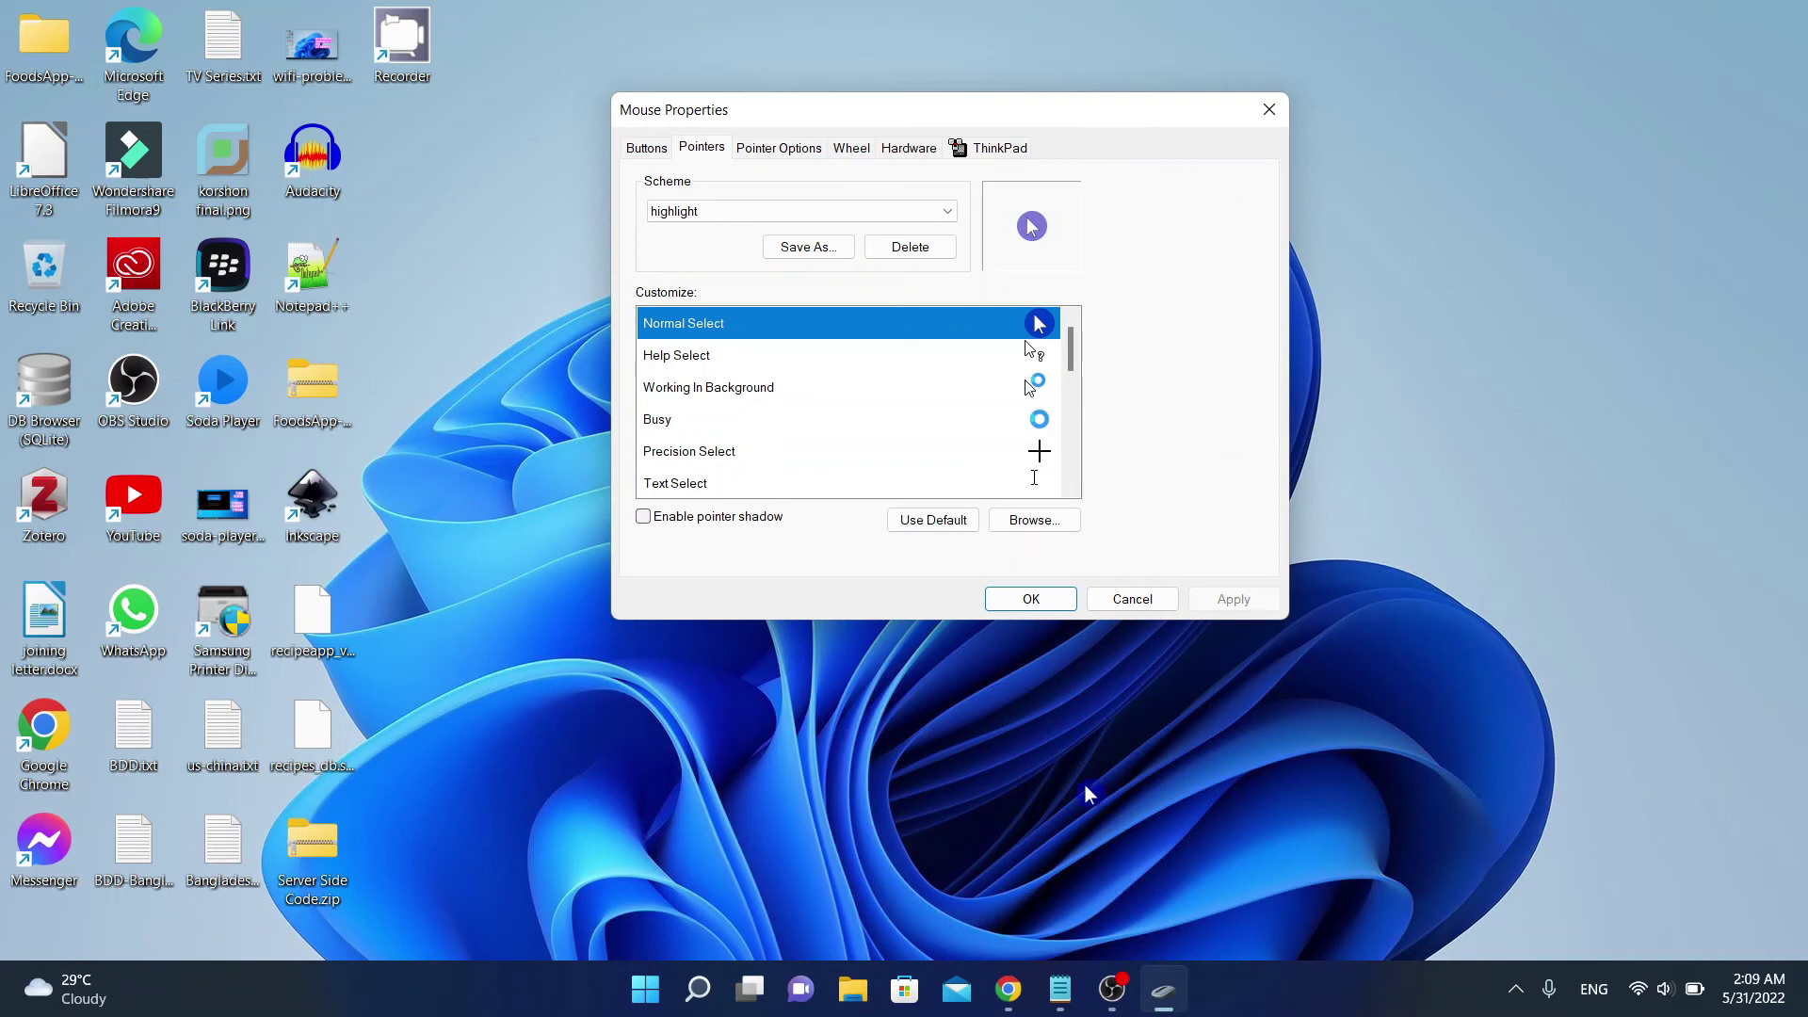
Check the pointer over the Chrome page, and apply the (None) scheme in Mouse Properties.
left_click(1008, 989)
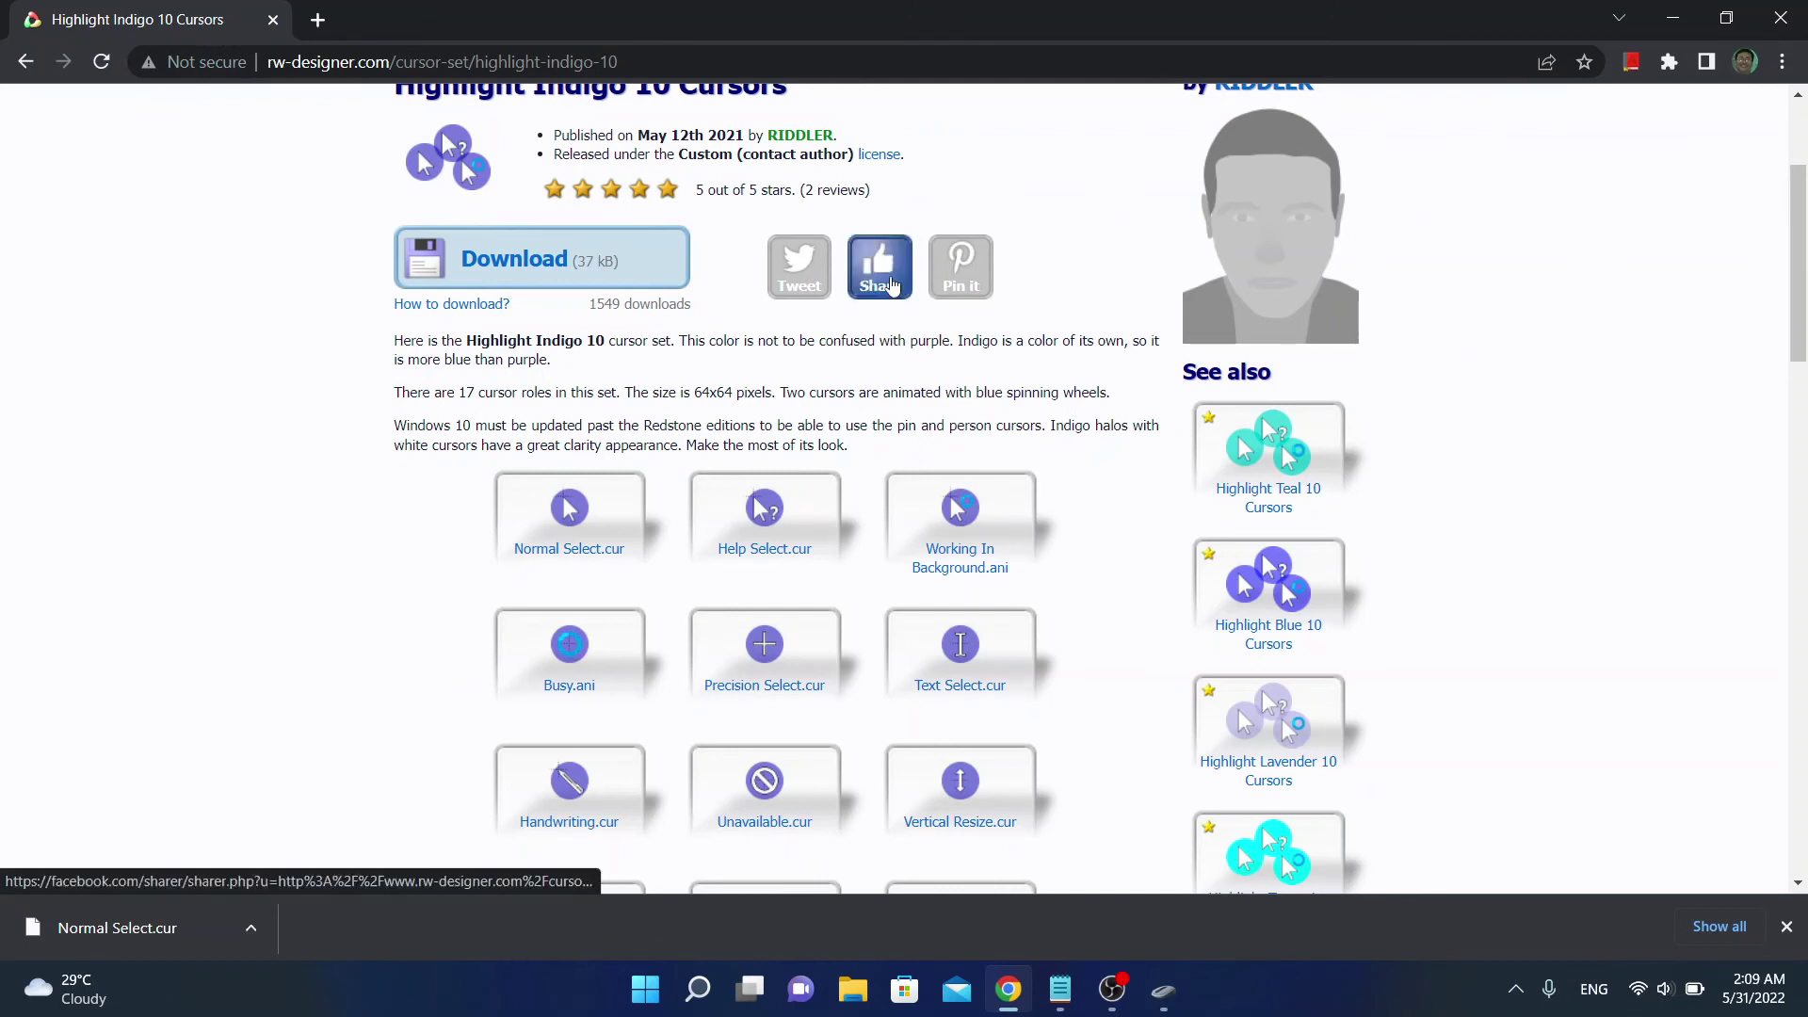
key("alt+Tab")
left_click(835, 332)
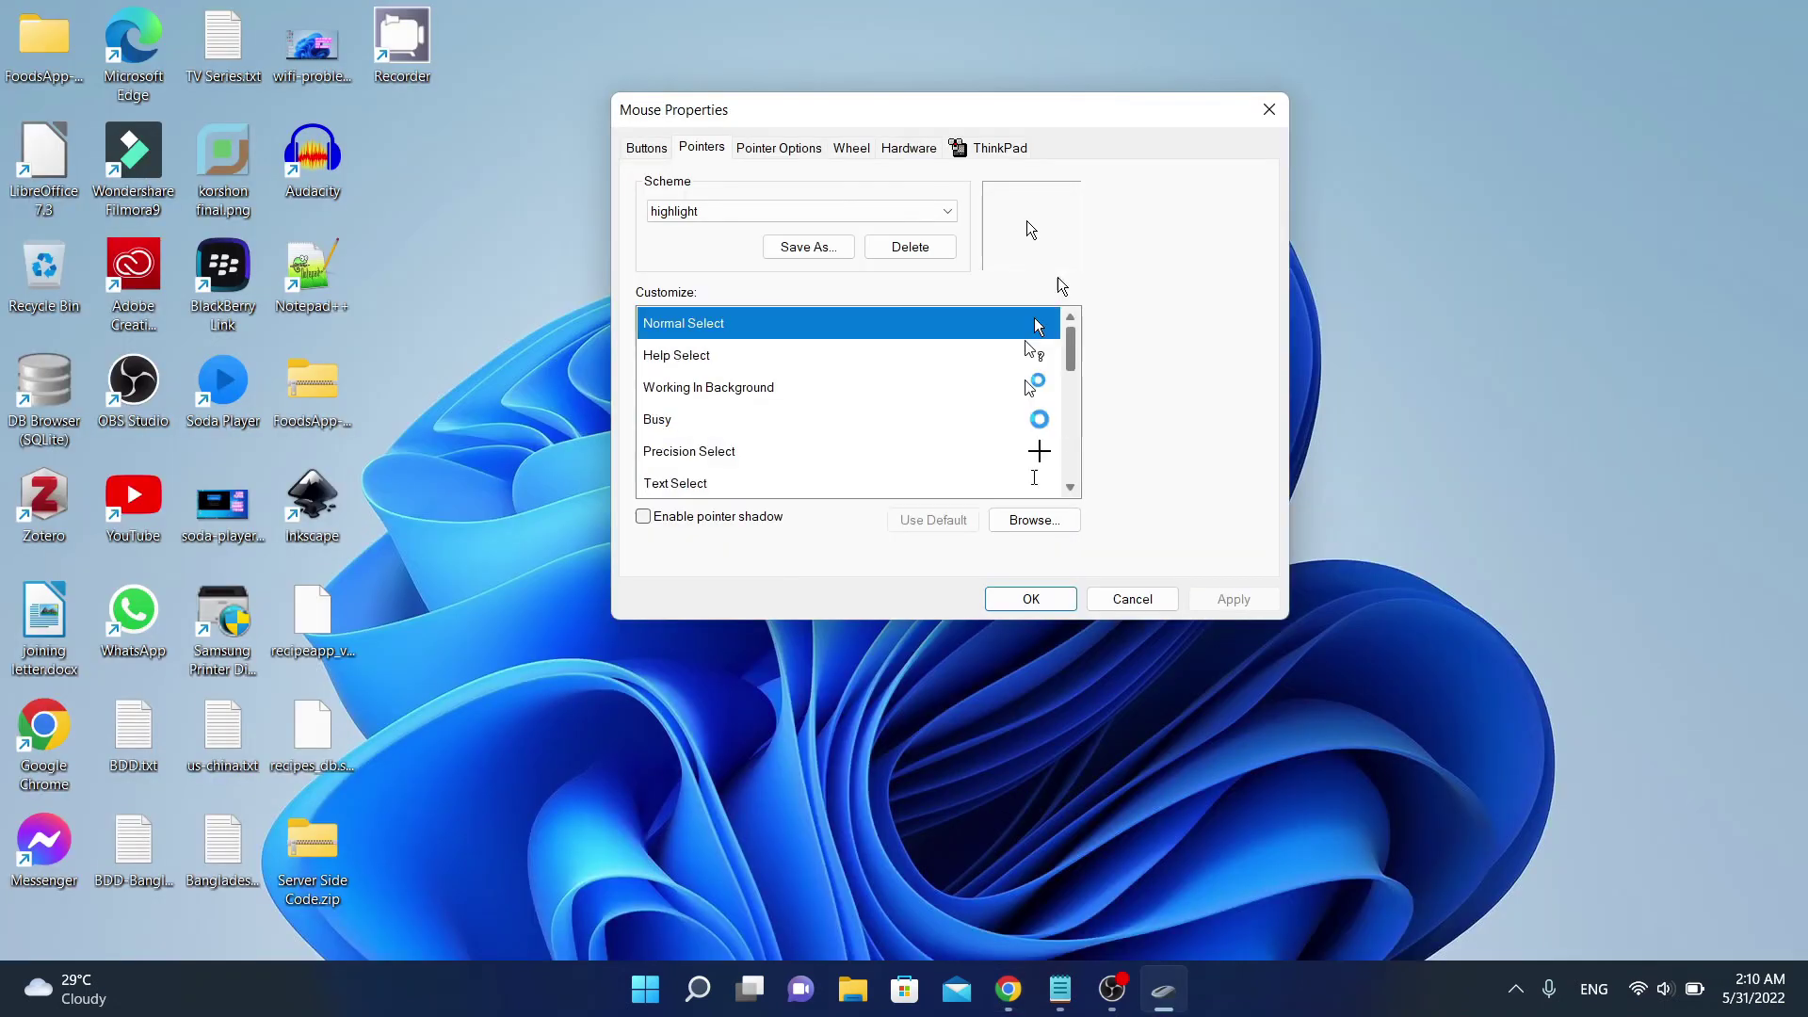
left_click(828, 213)
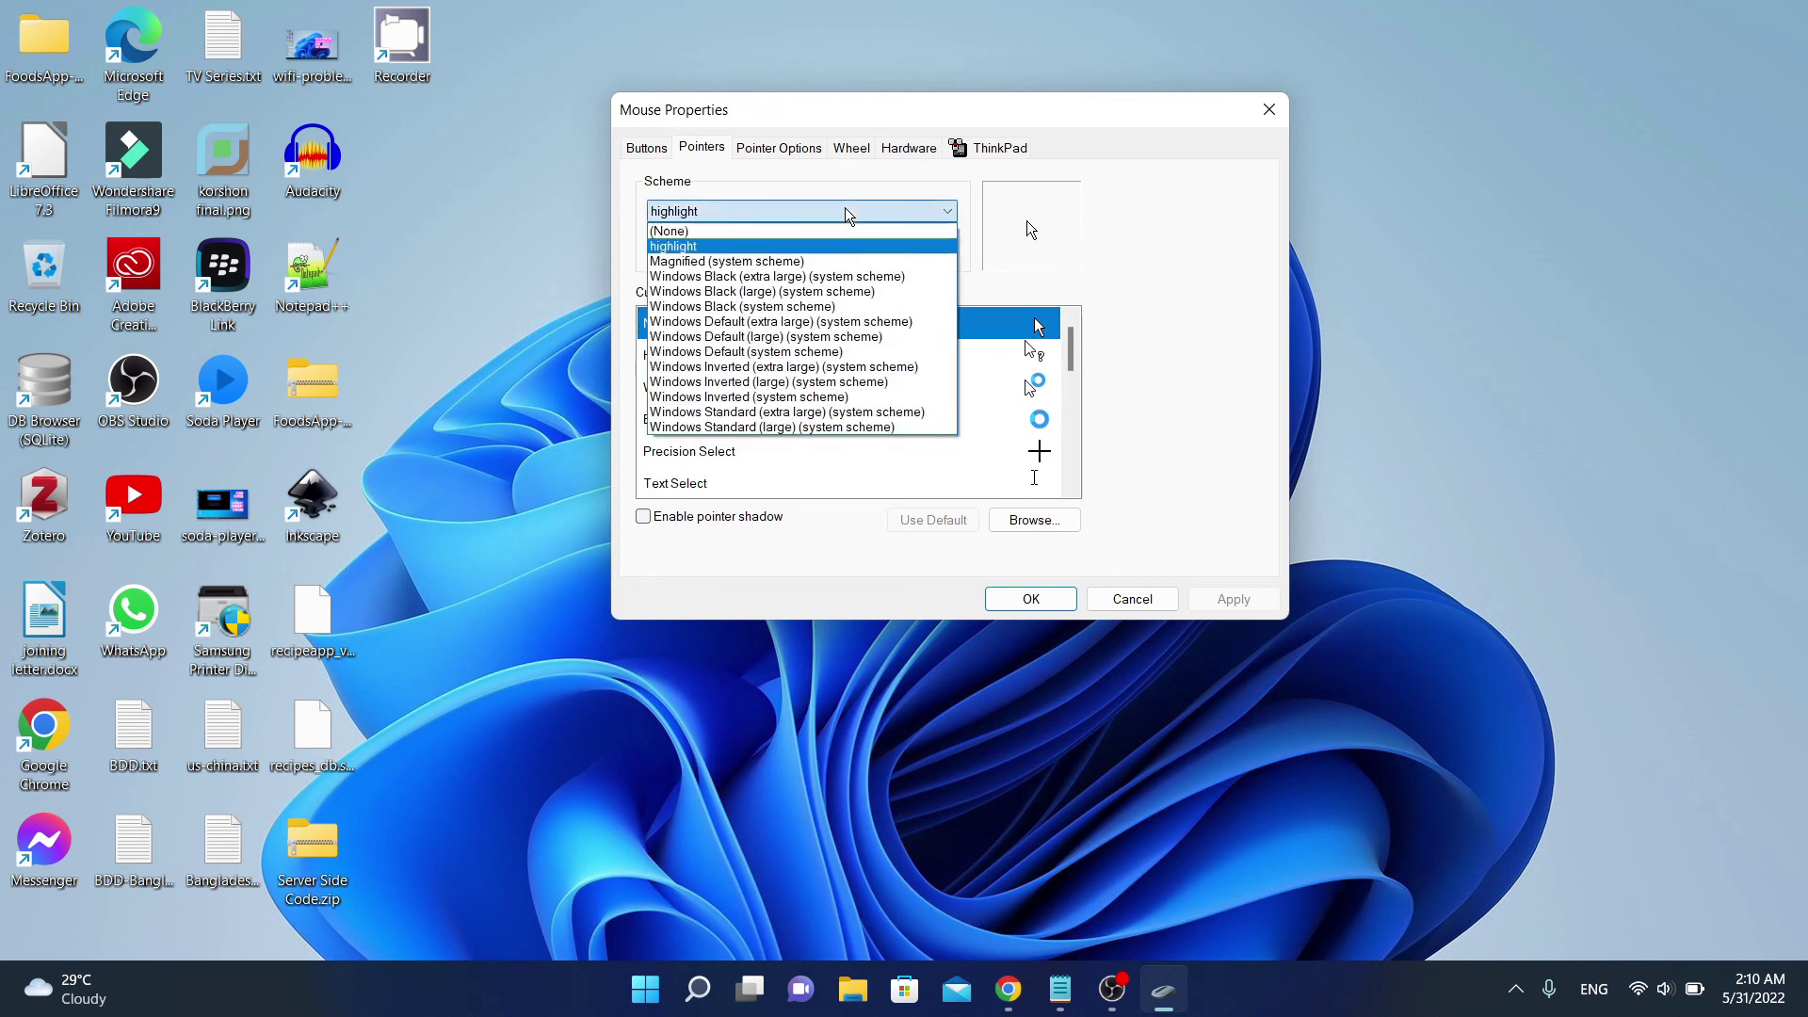
left_click(712, 228)
left_click(1227, 599)
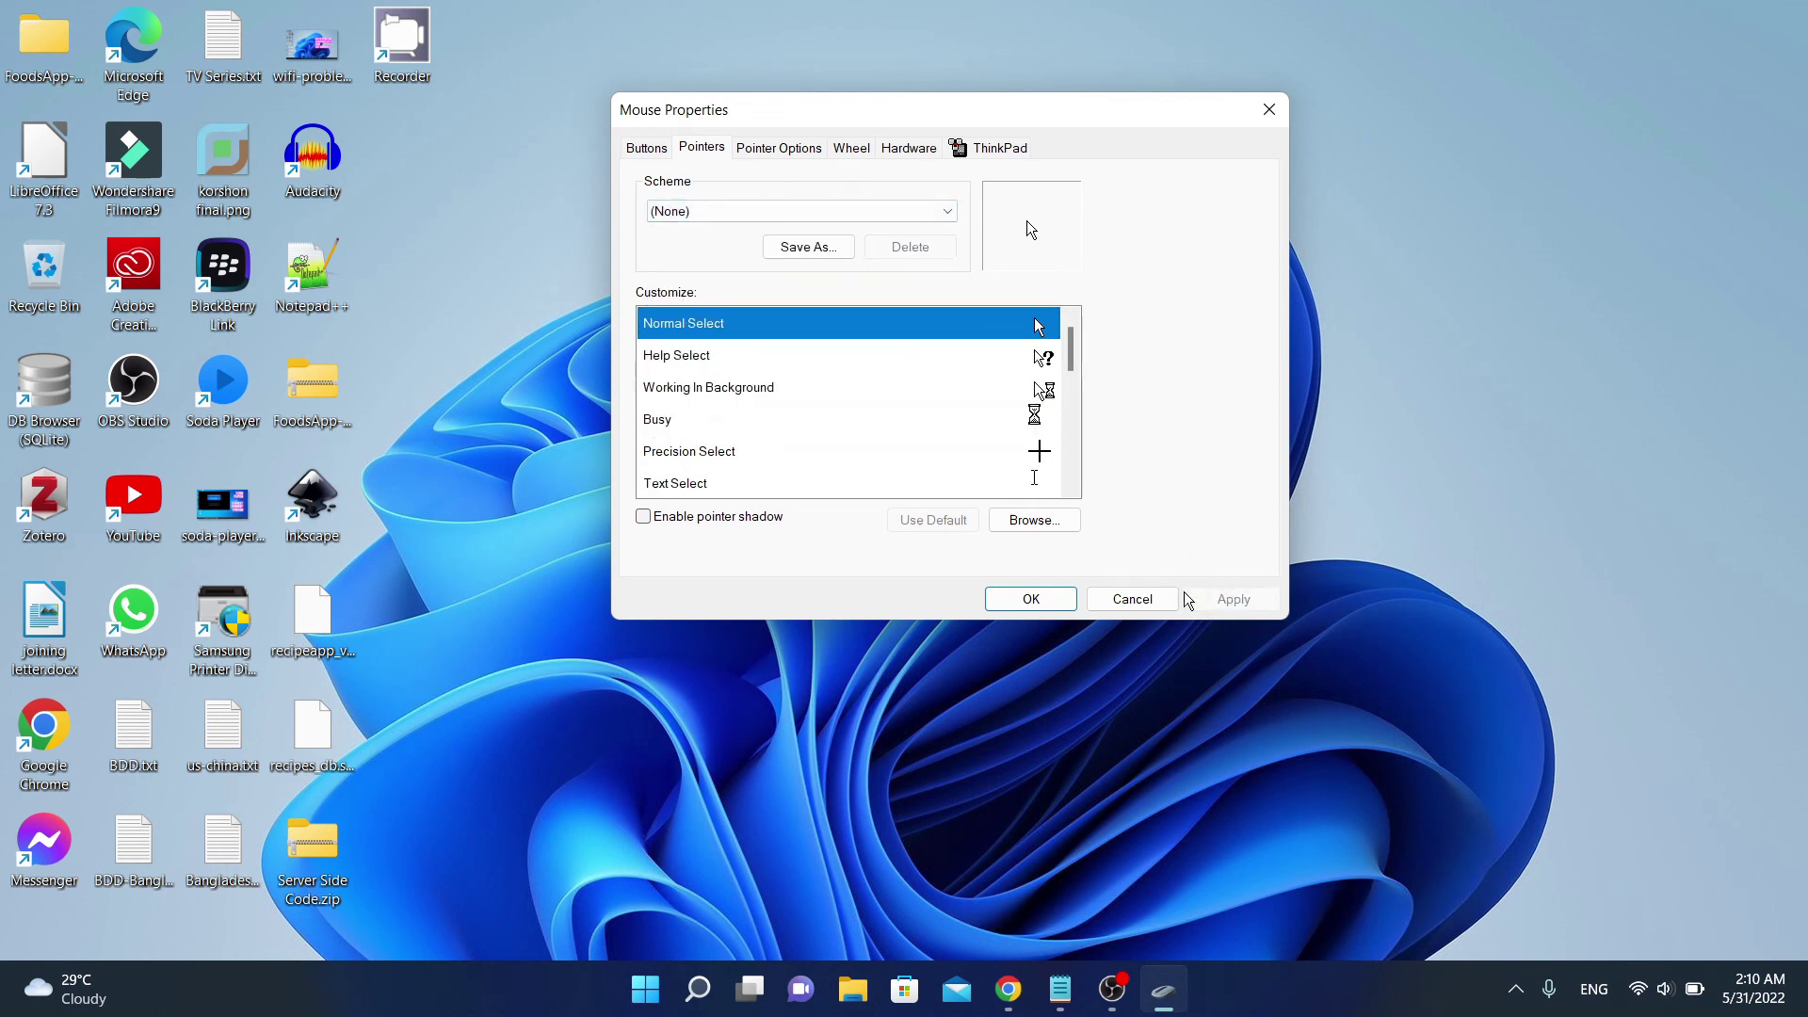
Check the pointer in Chrome again, minimise the browser, and apply the highlight scheme in Mouse Properties.
left_click(1008, 988)
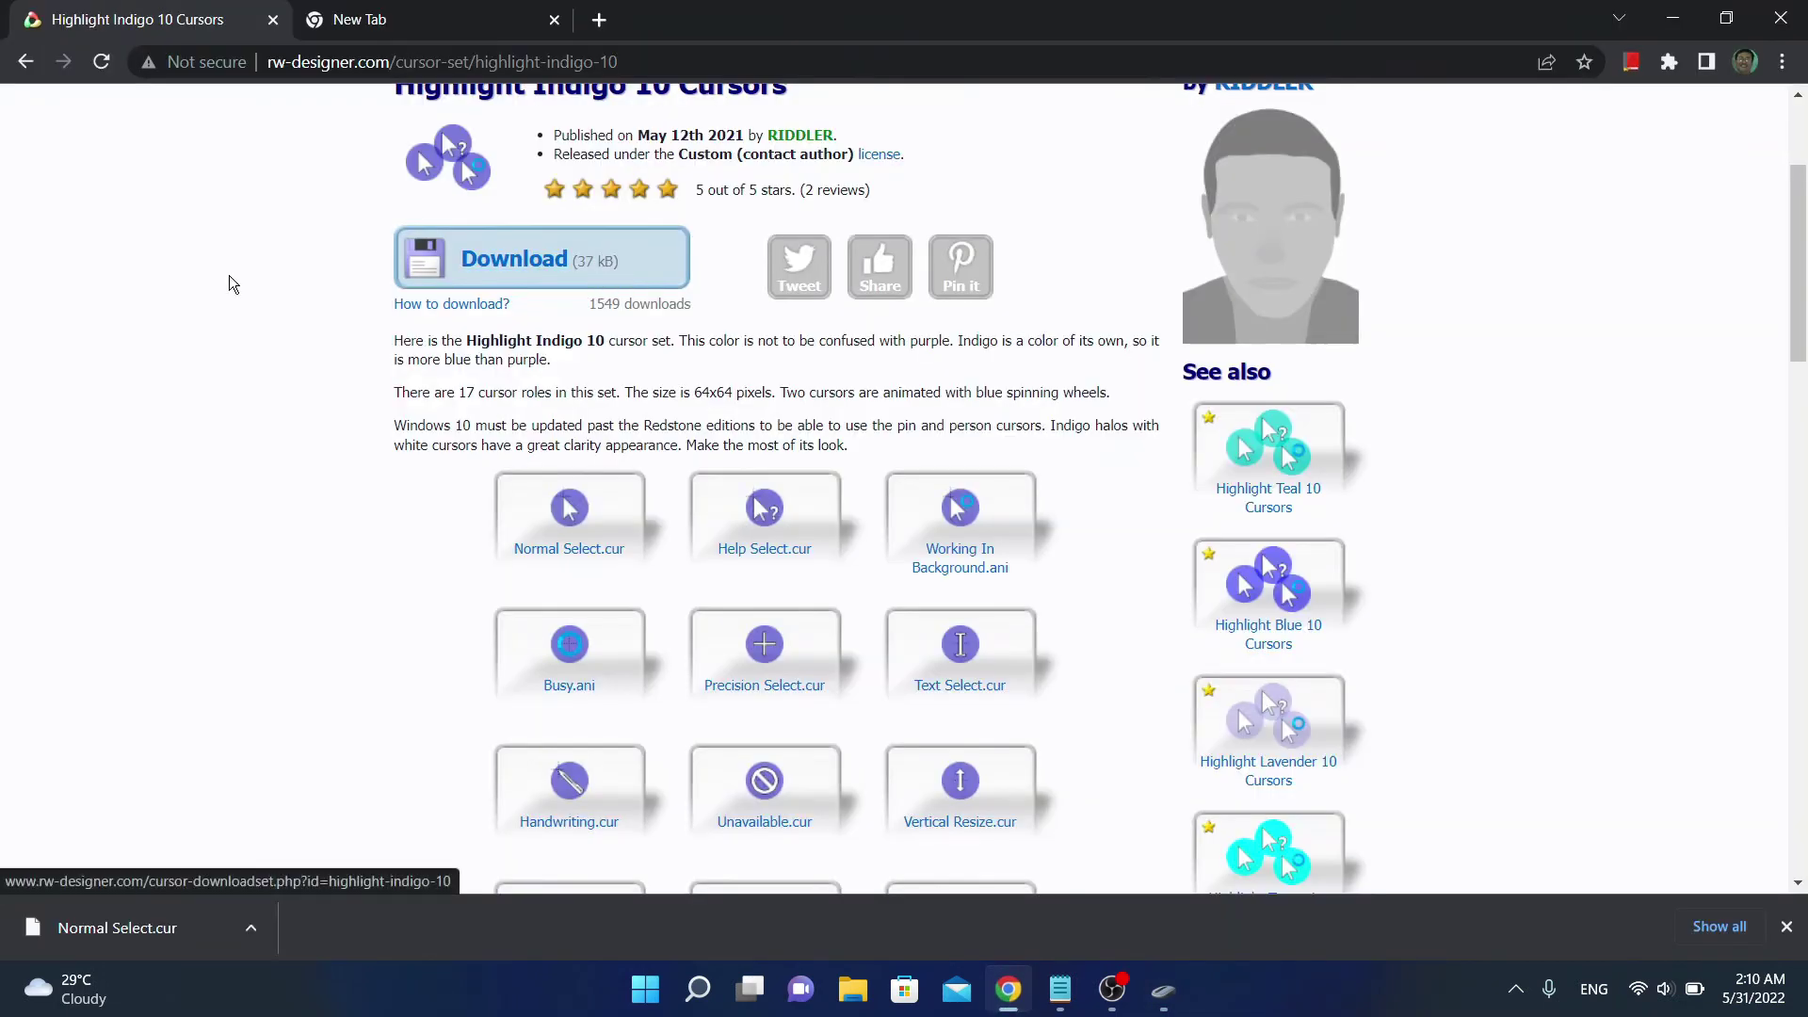
left_click(1672, 19)
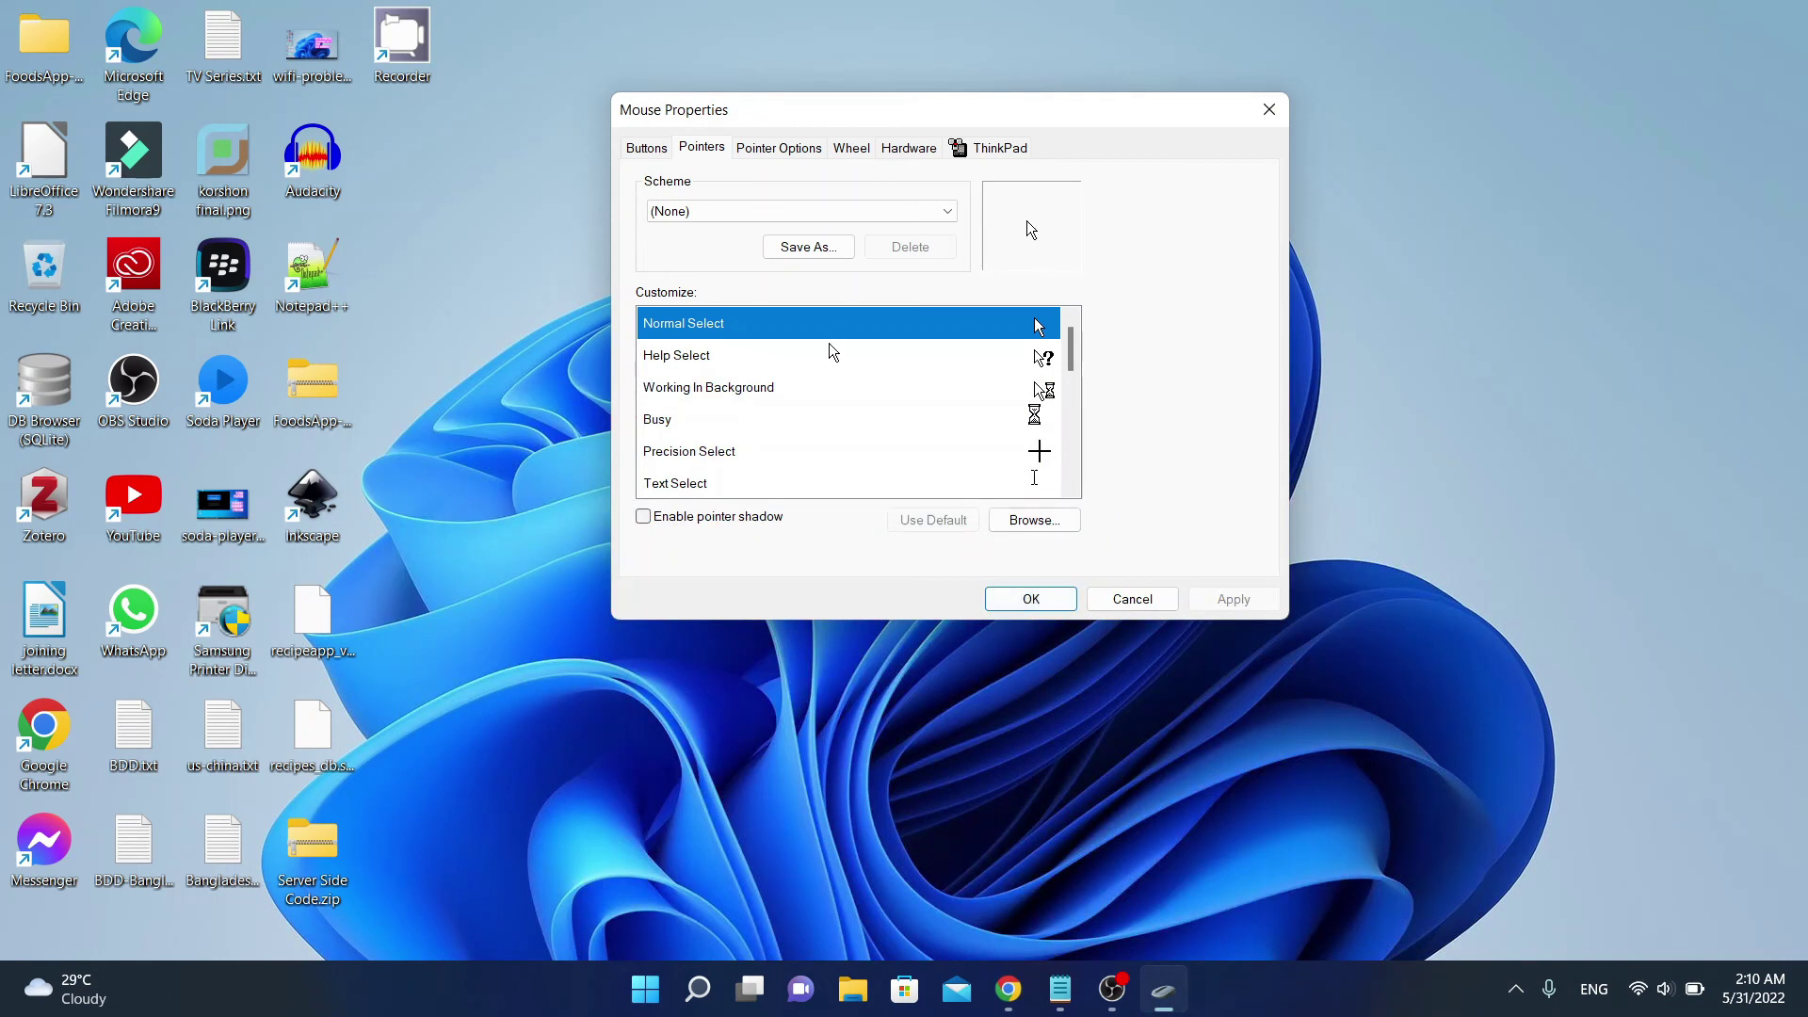
left_click(808, 213)
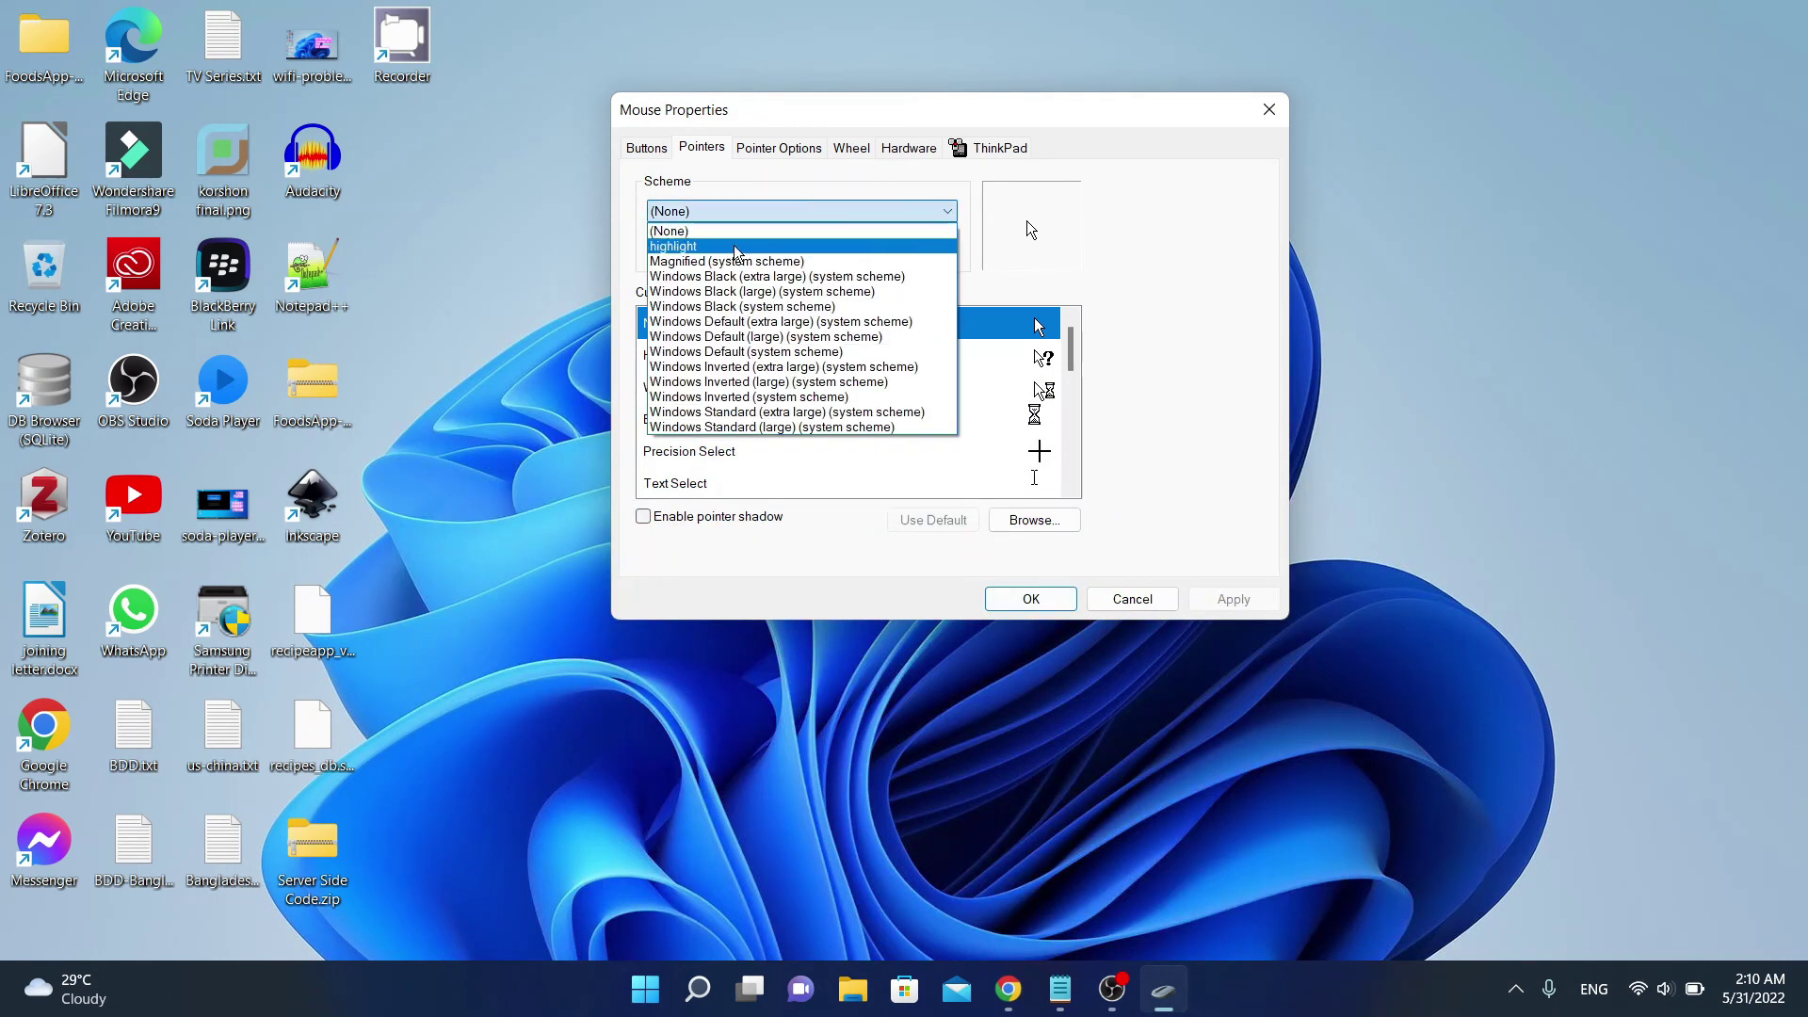
left_click(725, 246)
left_click(1222, 607)
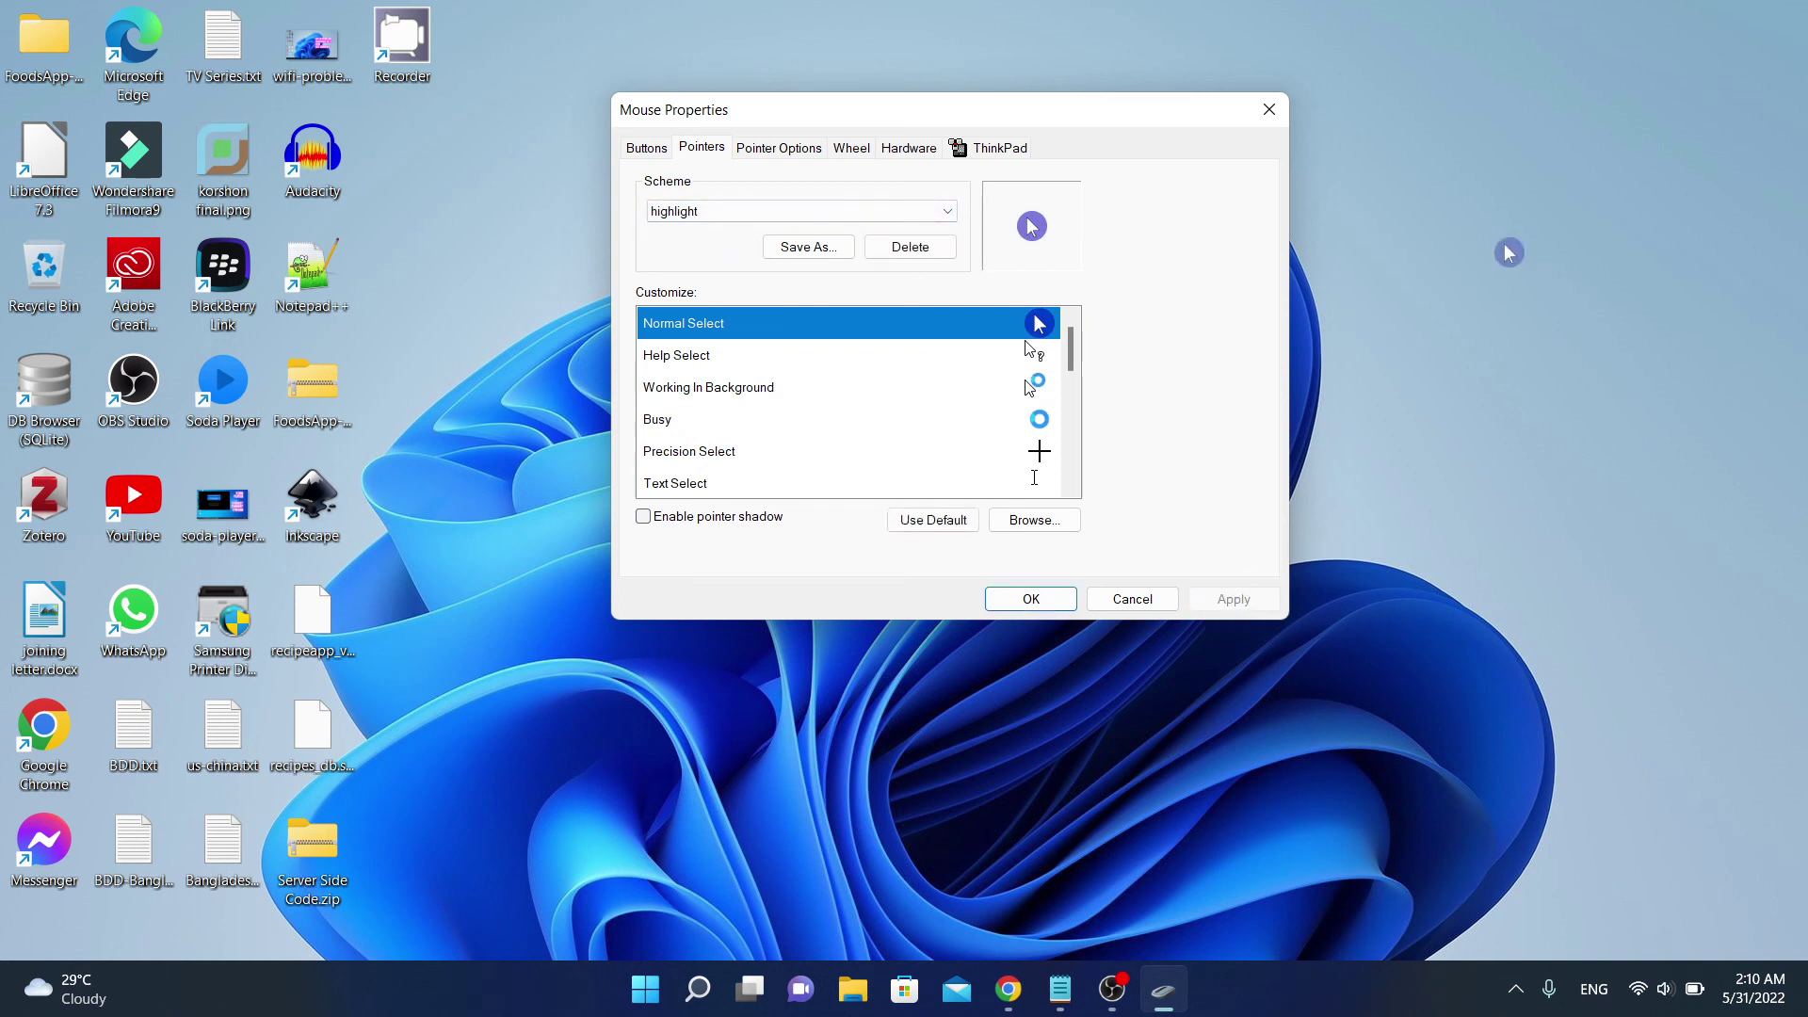